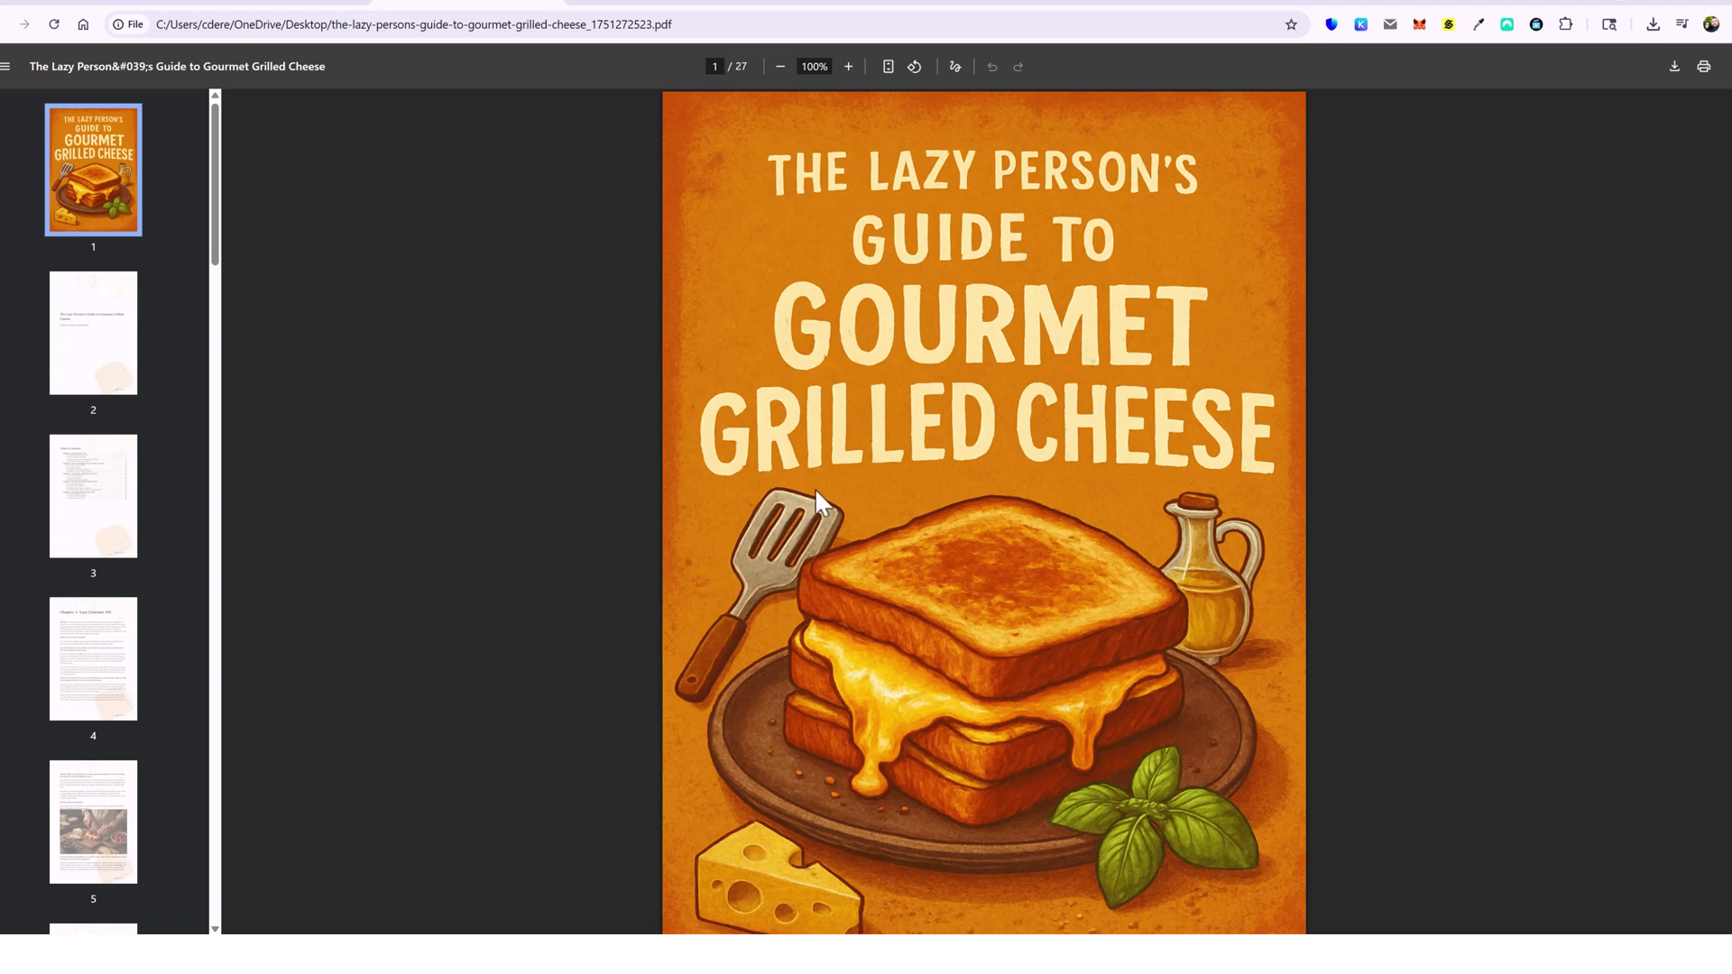
Look over the cover and title page of the grilled cheese ebook PDF
{"action": "scroll", "coordinate": [1036, 506], "scroll_direction": "down", "scroll_amount": 5}
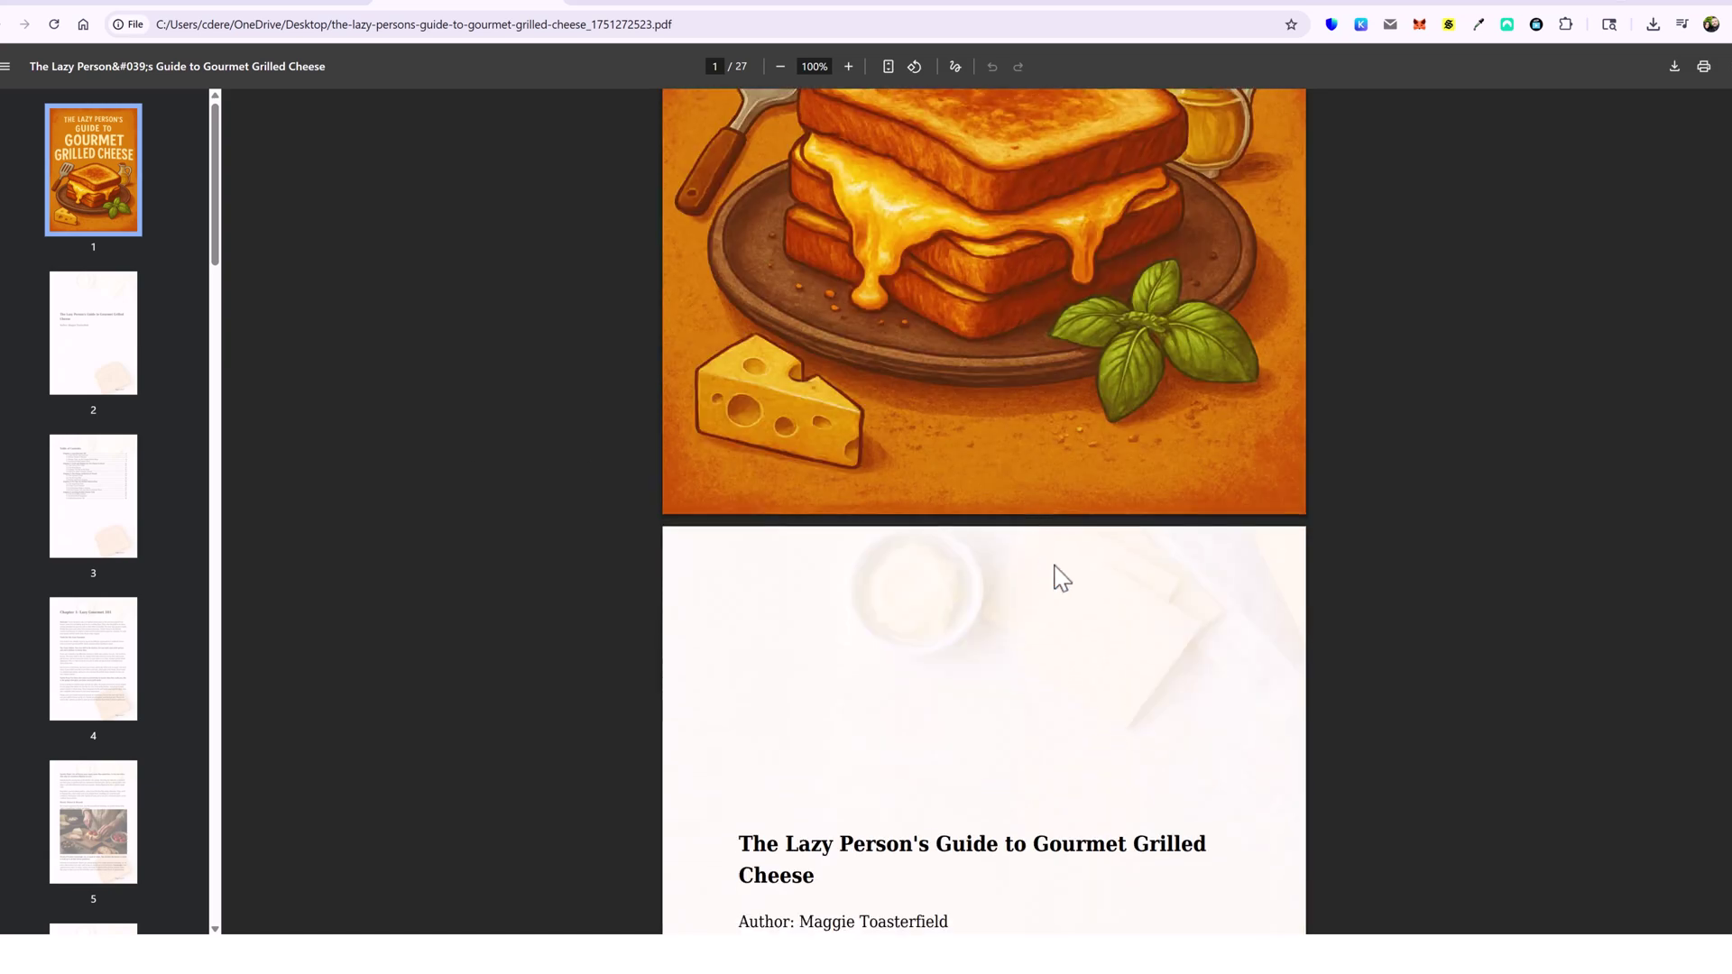
{"action": "scroll", "coordinate": [1060, 577], "scroll_direction": "up", "scroll_amount": 5}
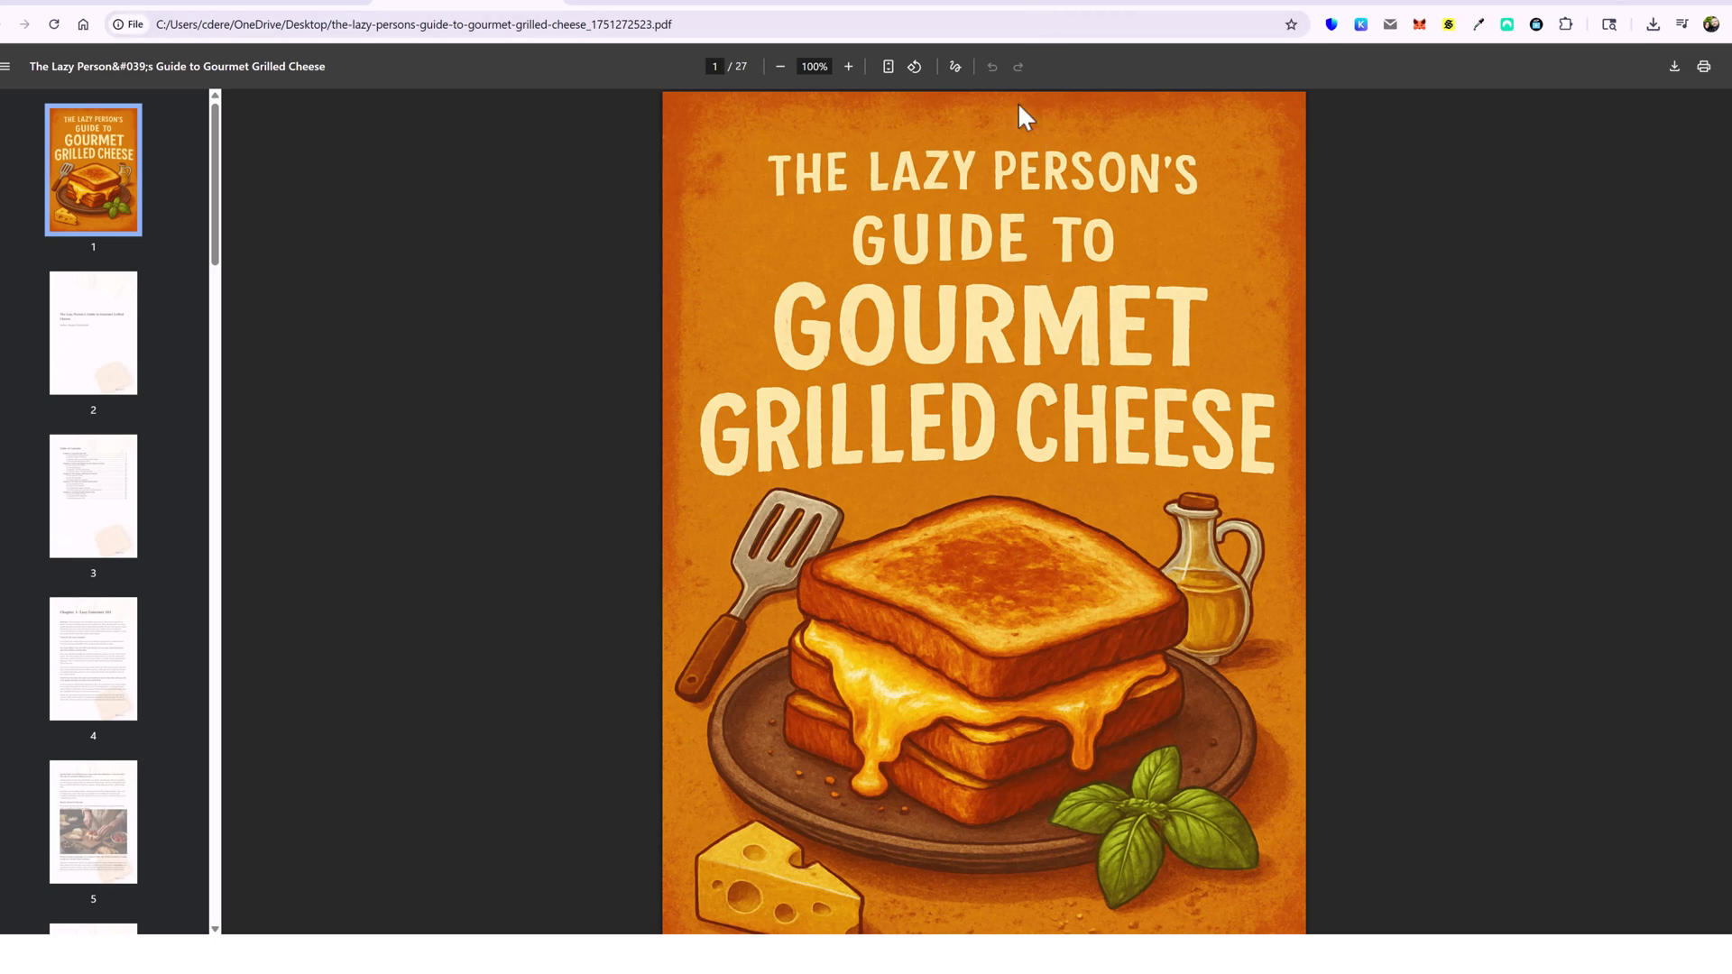
Switch to the Kindle Direct Publishing dashboard and examine daily orders for late June in the last 30 days chart
{"action": "left_click", "coordinate": [1038, 7]}
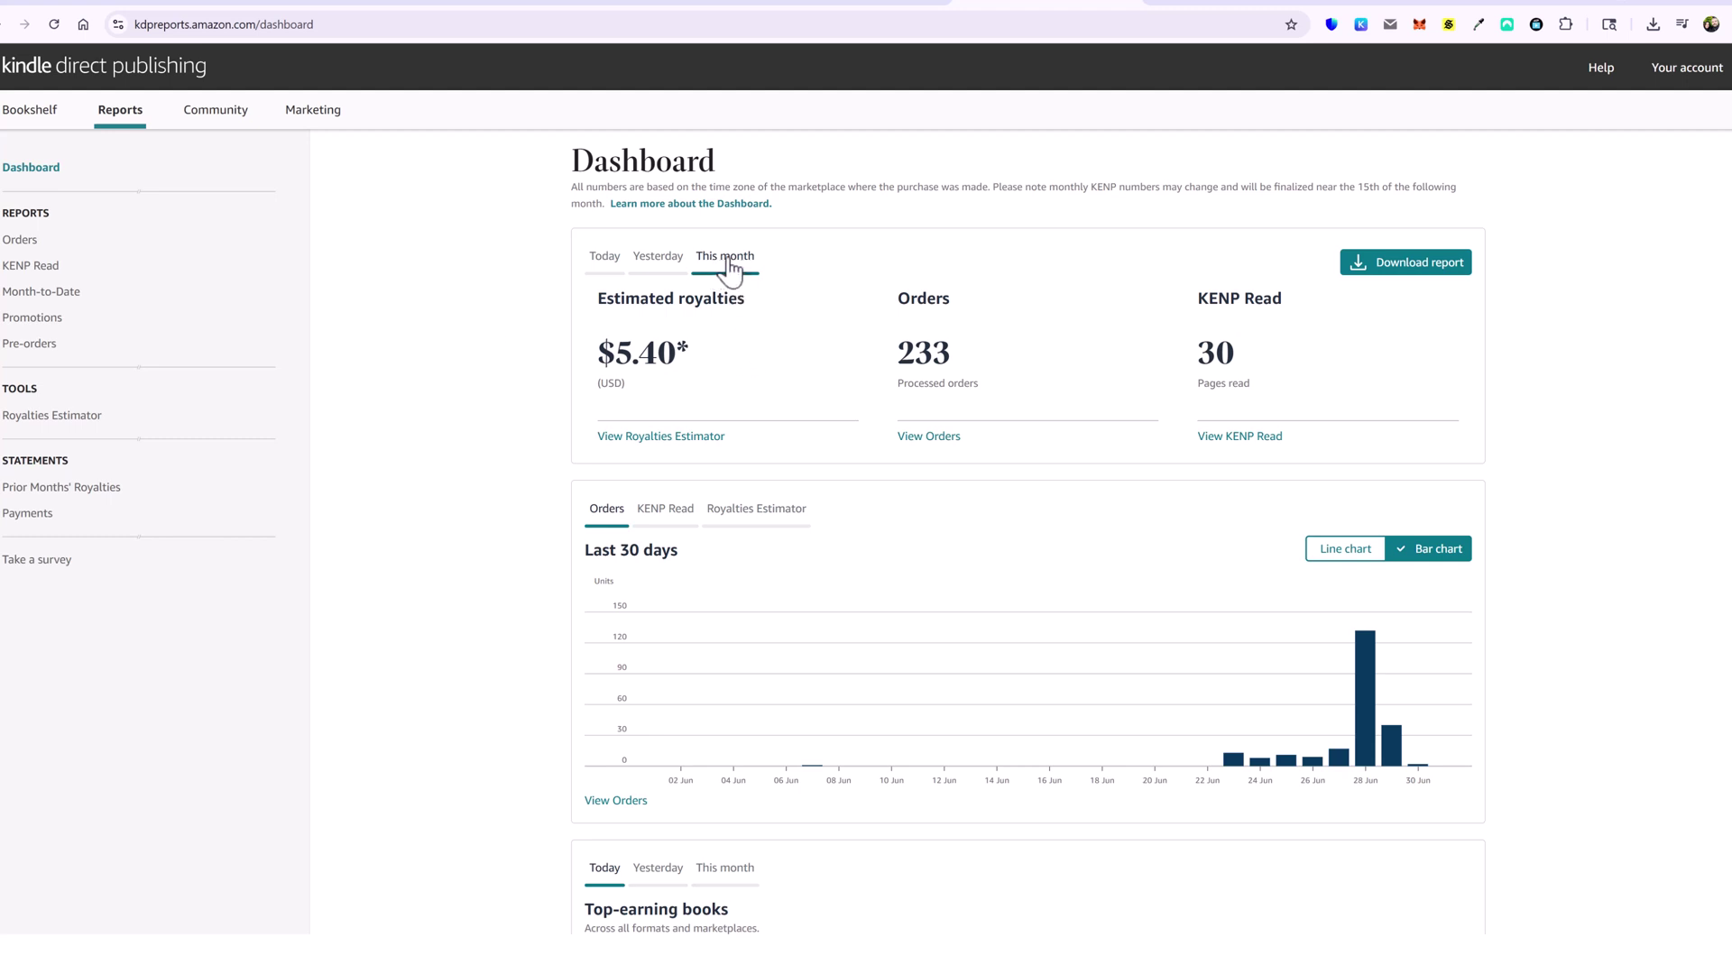
{"action": "mouse_move", "coordinate": [1243, 738]}
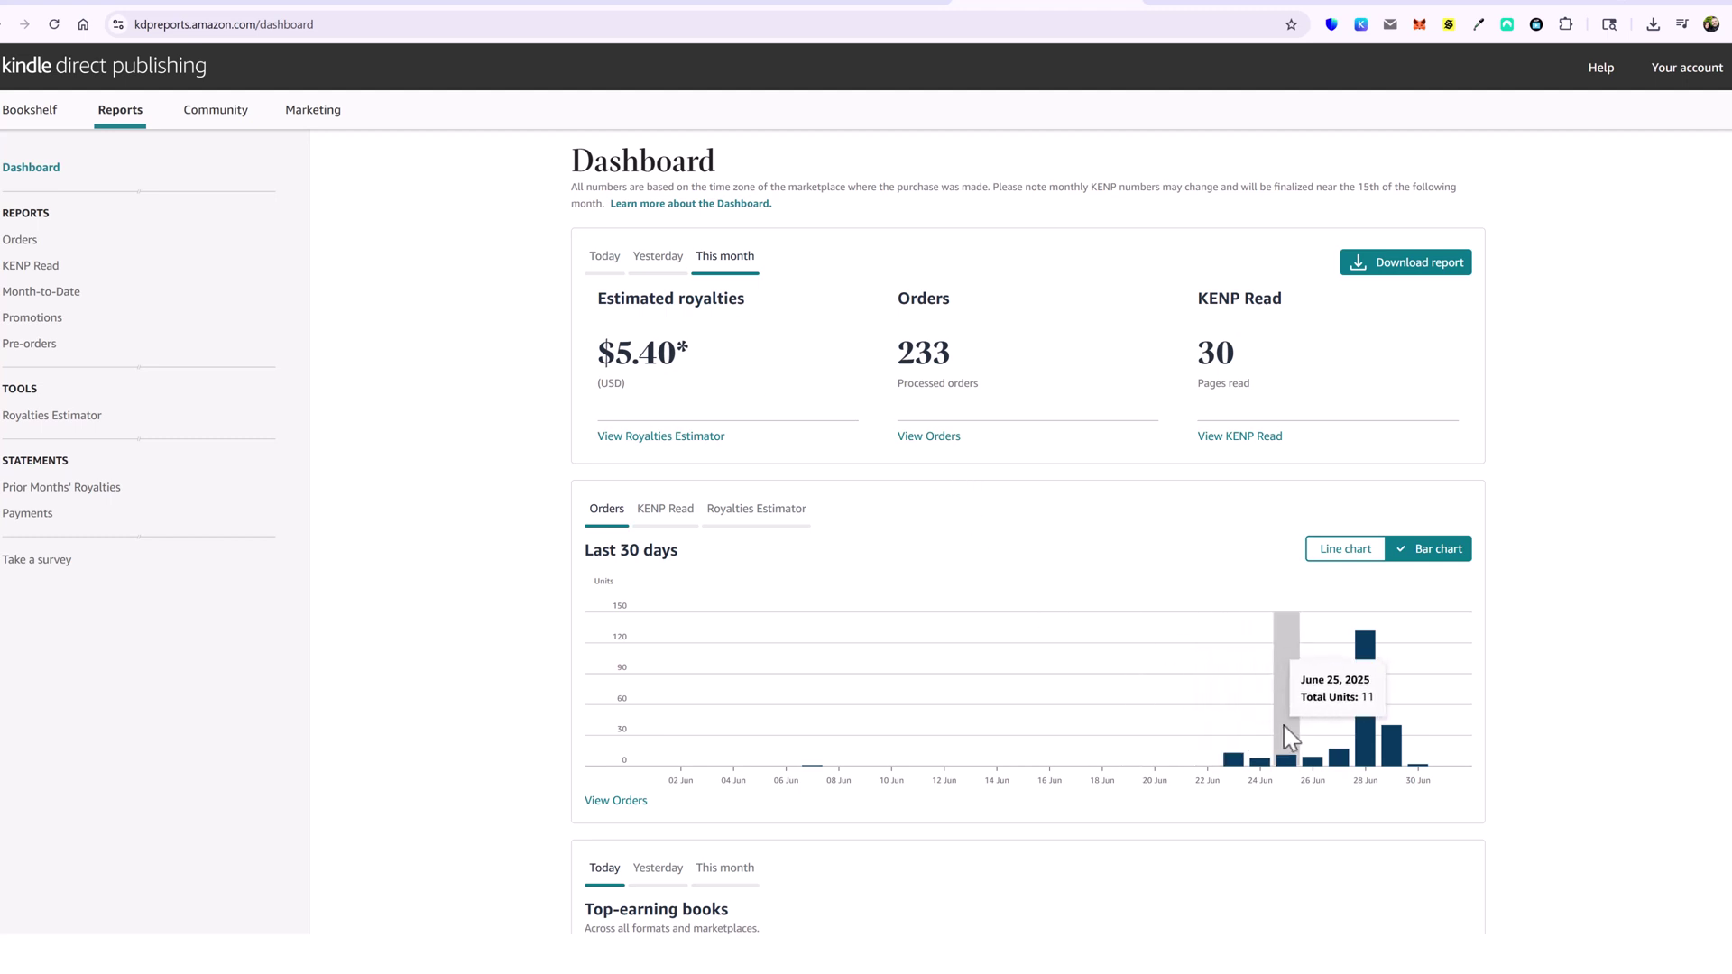
{"action": "mouse_move", "coordinate": [1345, 731]}
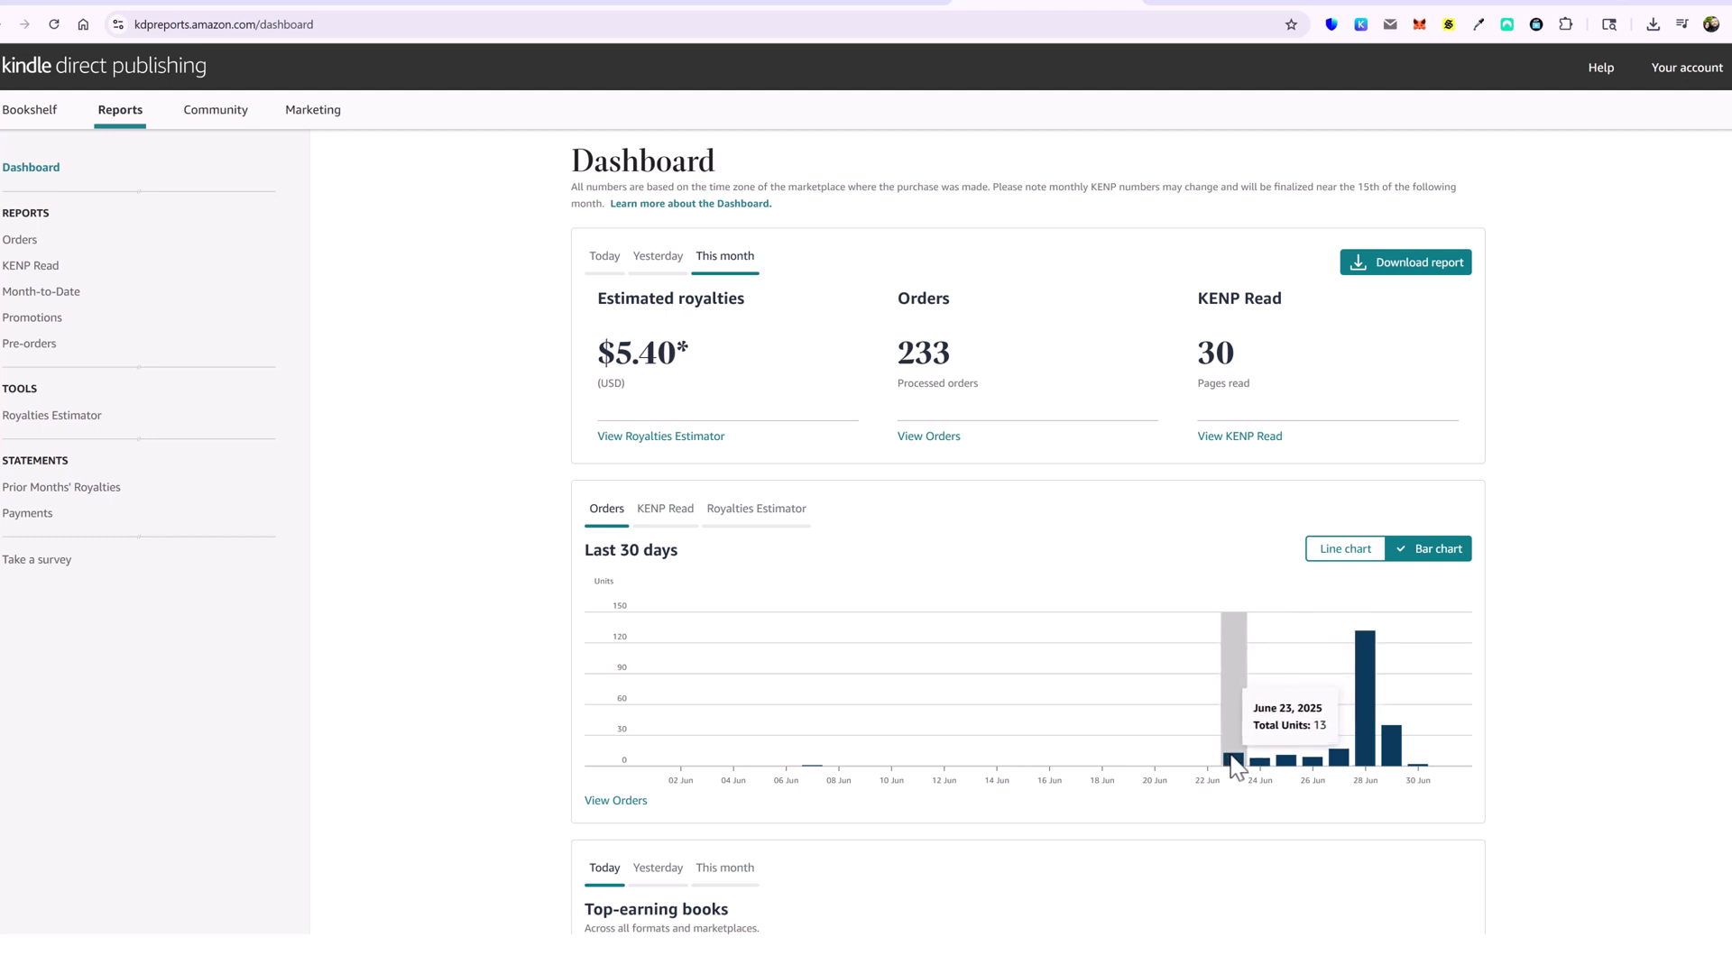
{"action": "mouse_move", "coordinate": [1268, 763]}
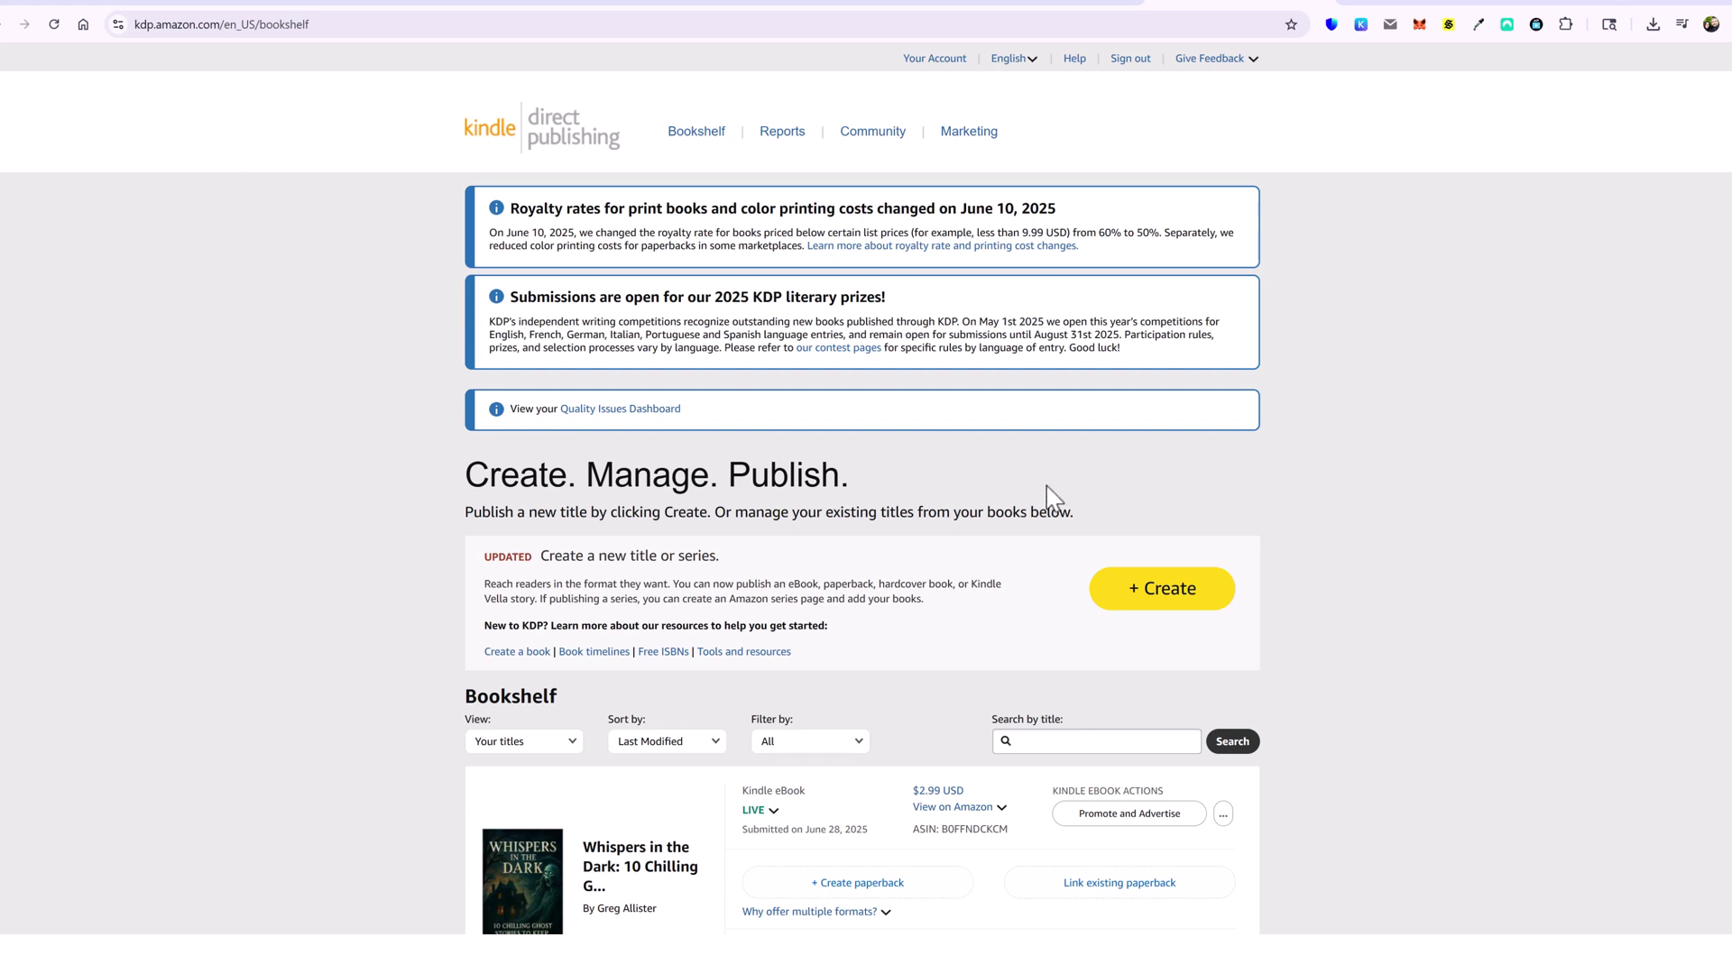
Create a new Kindle eBook from the bookshelf and title it "The Lazy Person's Guide to Gourmet Grilled Cheese"
{"action": "left_click", "coordinate": [1165, 595]}
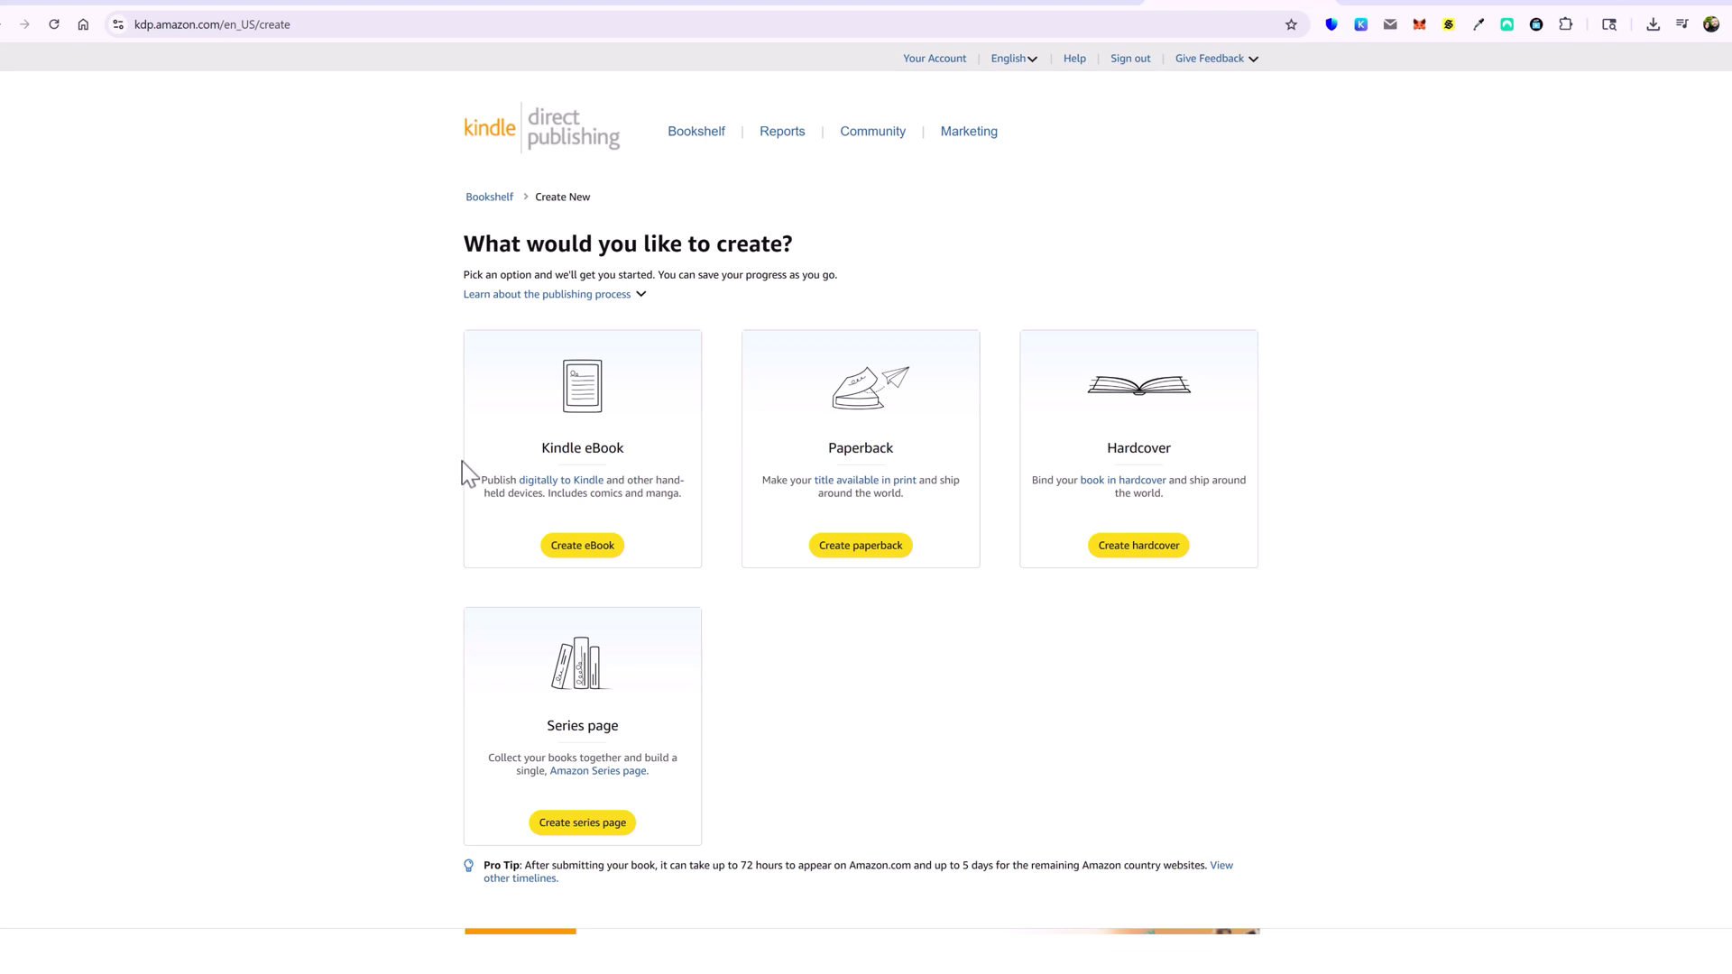
{"action": "left_click", "coordinate": [581, 547]}
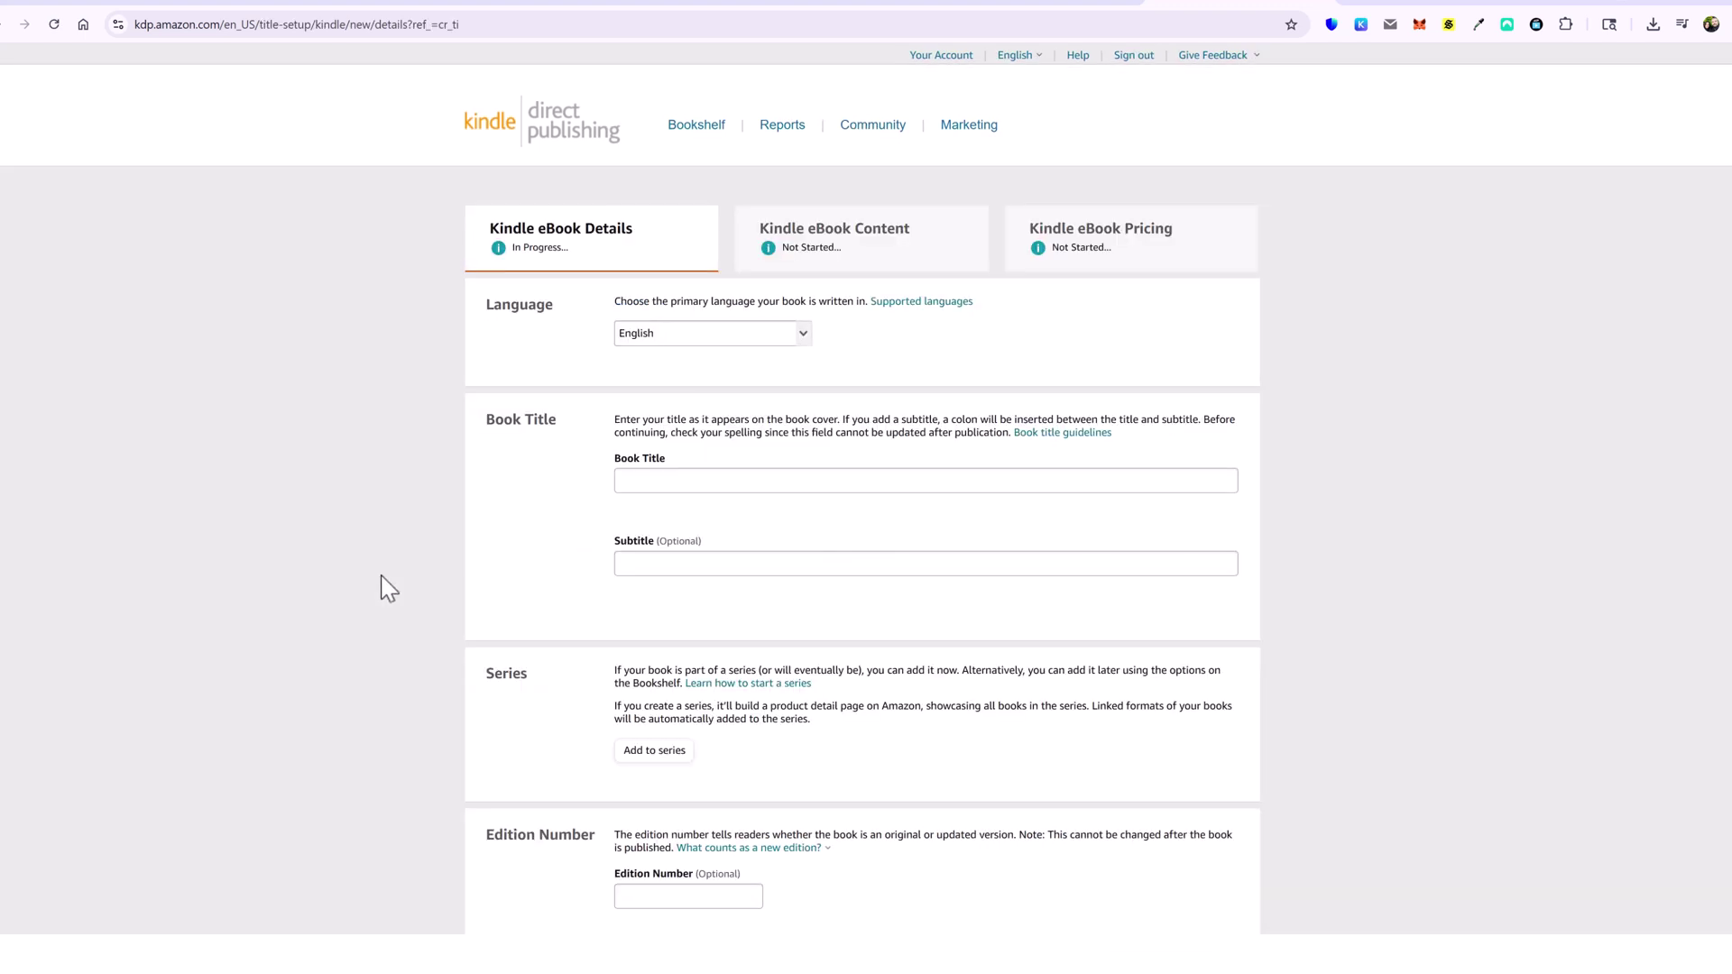
{"action": "scroll", "coordinate": [388, 571], "scroll_direction": "down", "scroll_amount": 2}
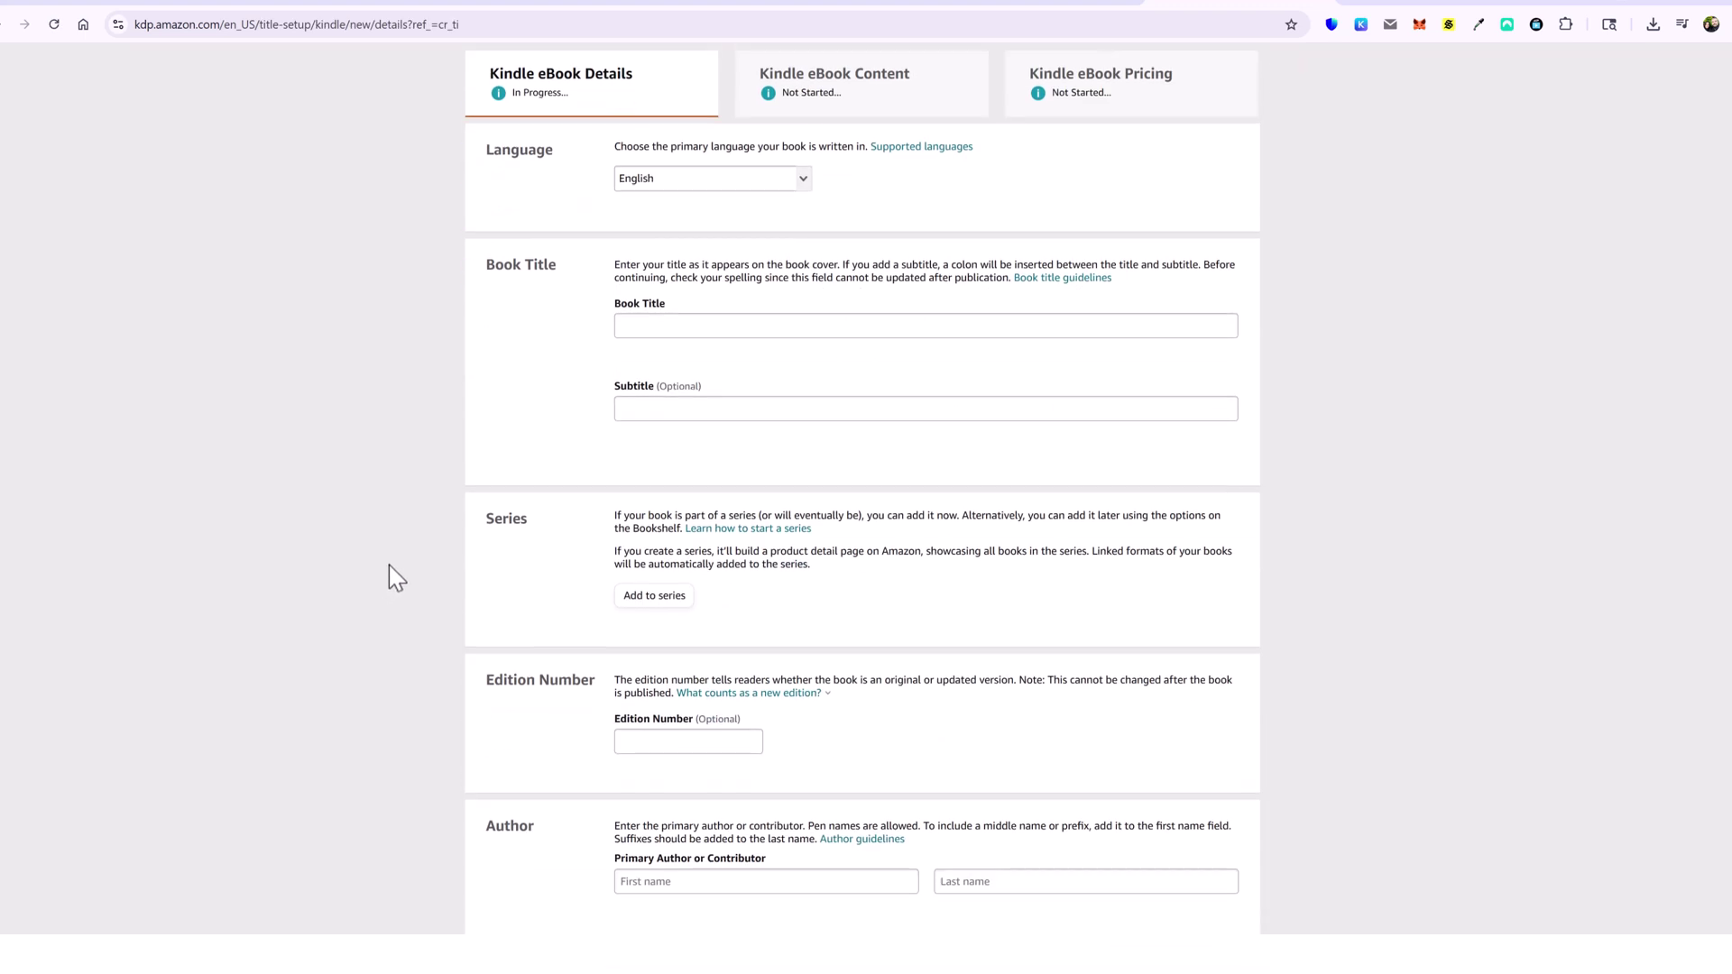
{"action": "left_click", "coordinate": [677, 317]}
{"action": "type", "text": "The Lazy Person's Guide to Gourmet Grilled Cheese"}
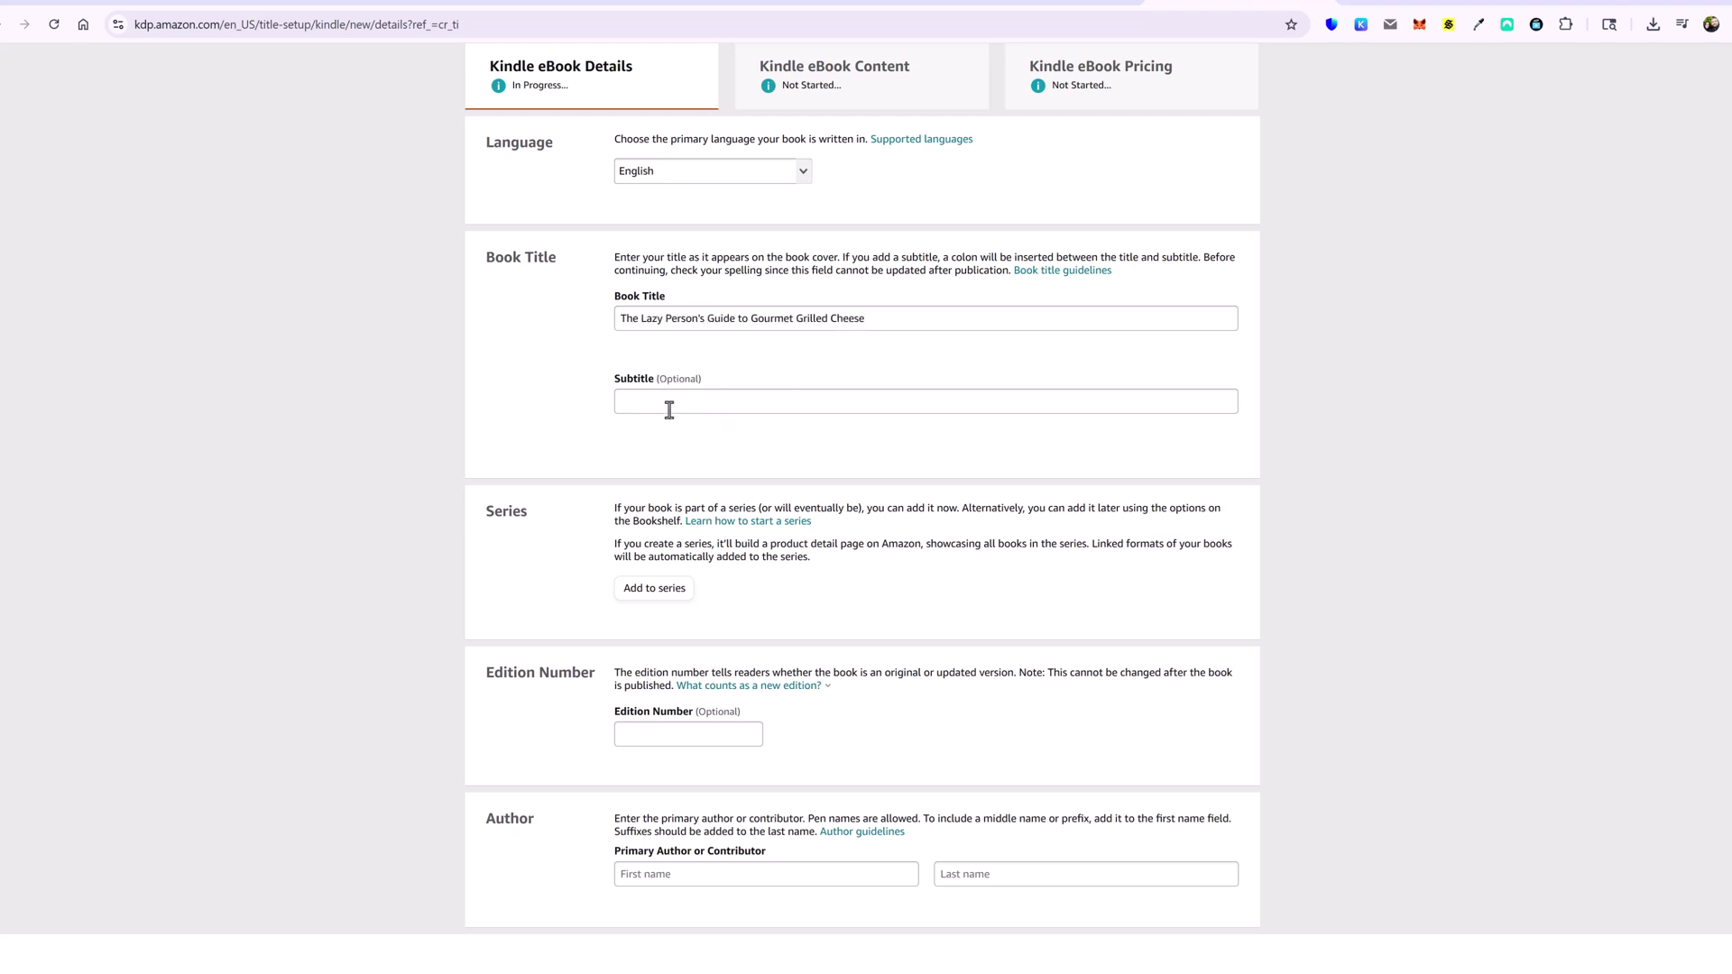
Enter the primary author's first and last name
{"action": "scroll", "coordinate": [632, 442], "scroll_direction": "down", "scroll_amount": 3}
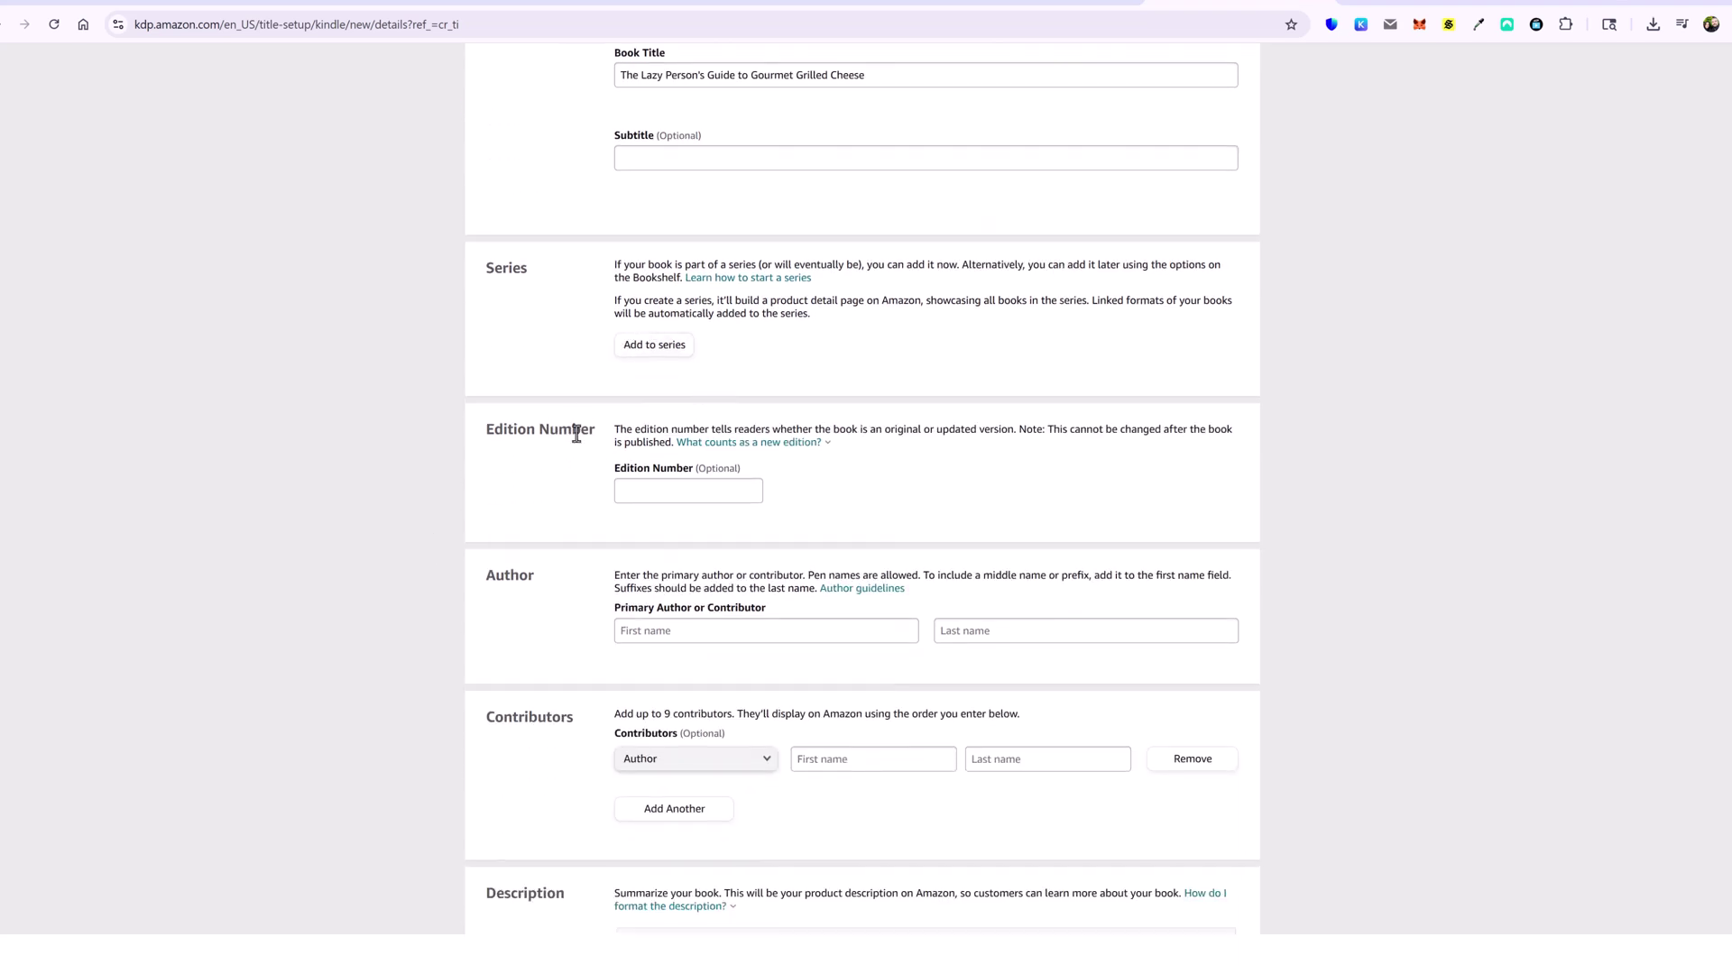
{"action": "scroll", "coordinate": [580, 499], "scroll_direction": "down", "scroll_amount": 3}
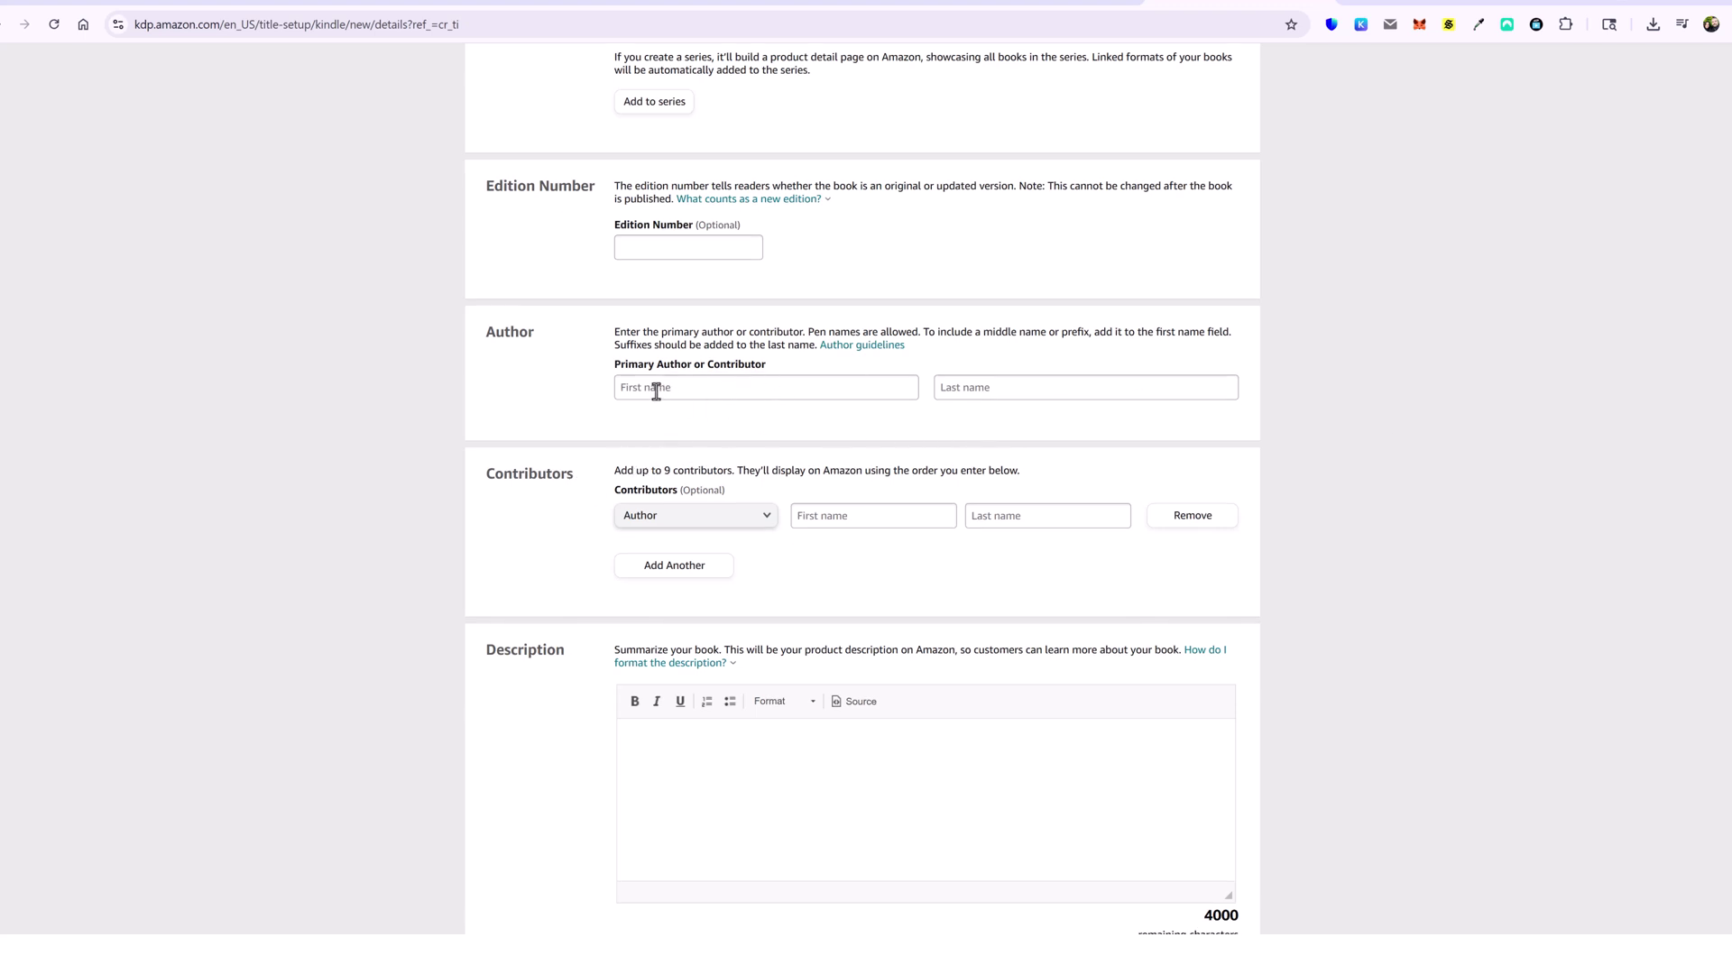
{"action": "left_click", "coordinate": [627, 394]}
Copy the three-paragraph Kindle description from the ChatGPT conversation into the book's Description
{"action": "scroll", "coordinate": [530, 471], "scroll_direction": "down", "scroll_amount": 2}
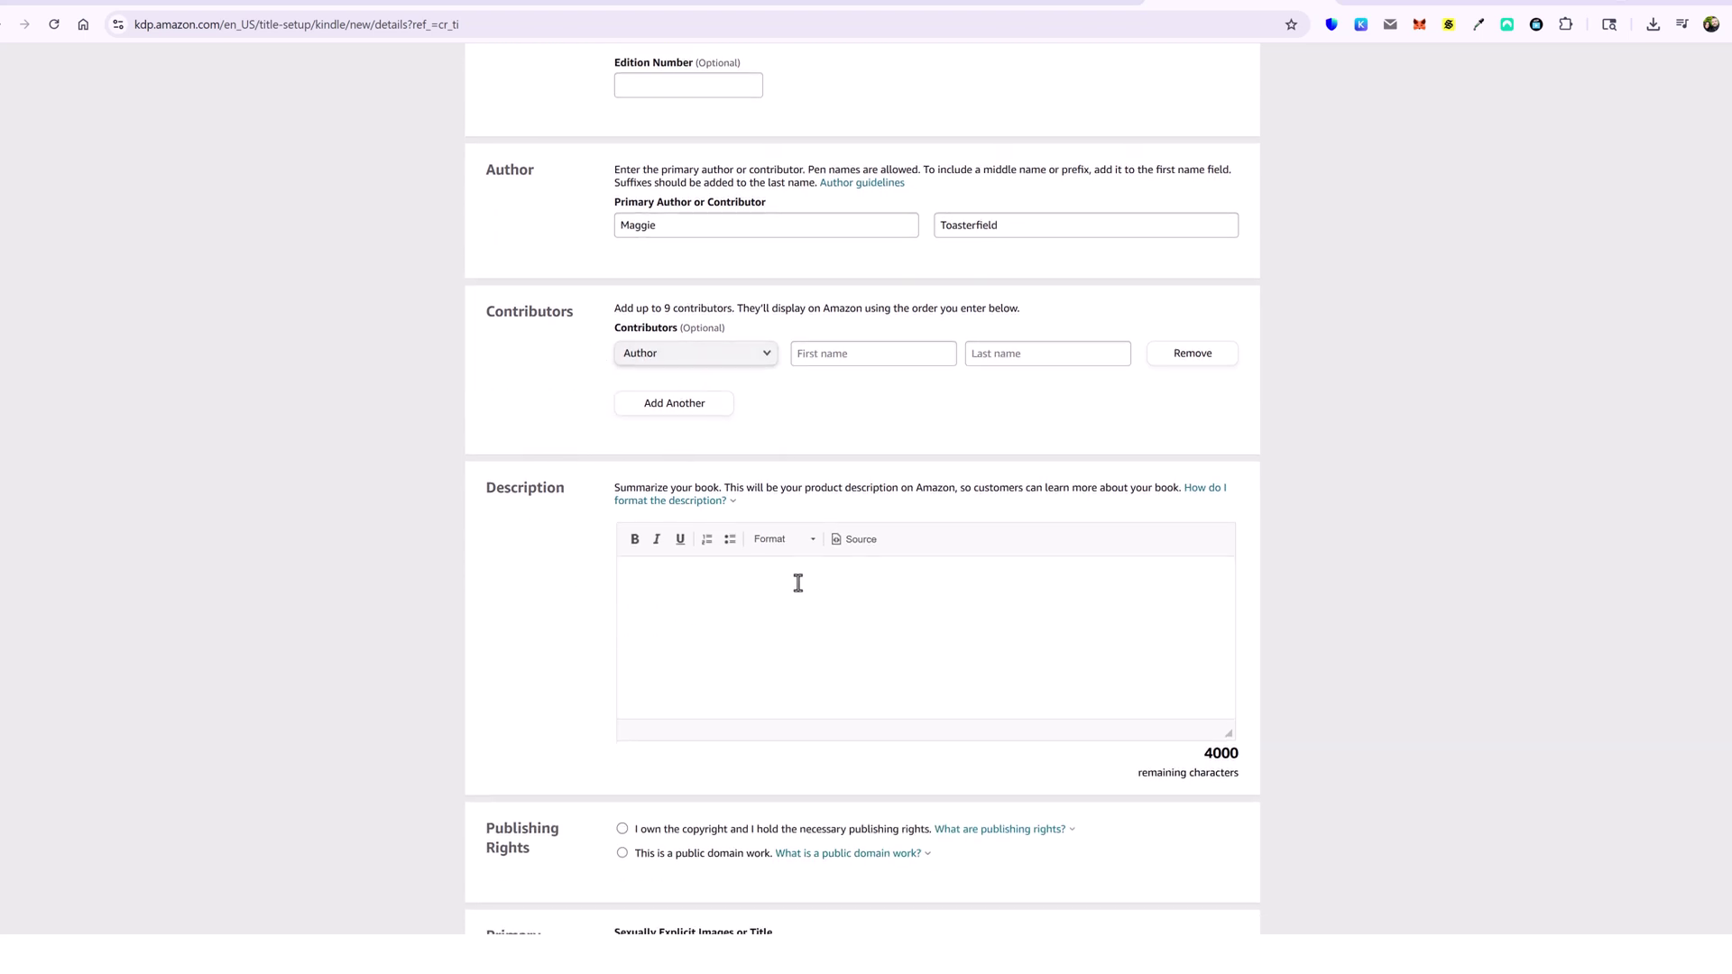
{"action": "left_click", "coordinate": [732, 591]}
{"action": "key", "text": "ctrl+Tab"}
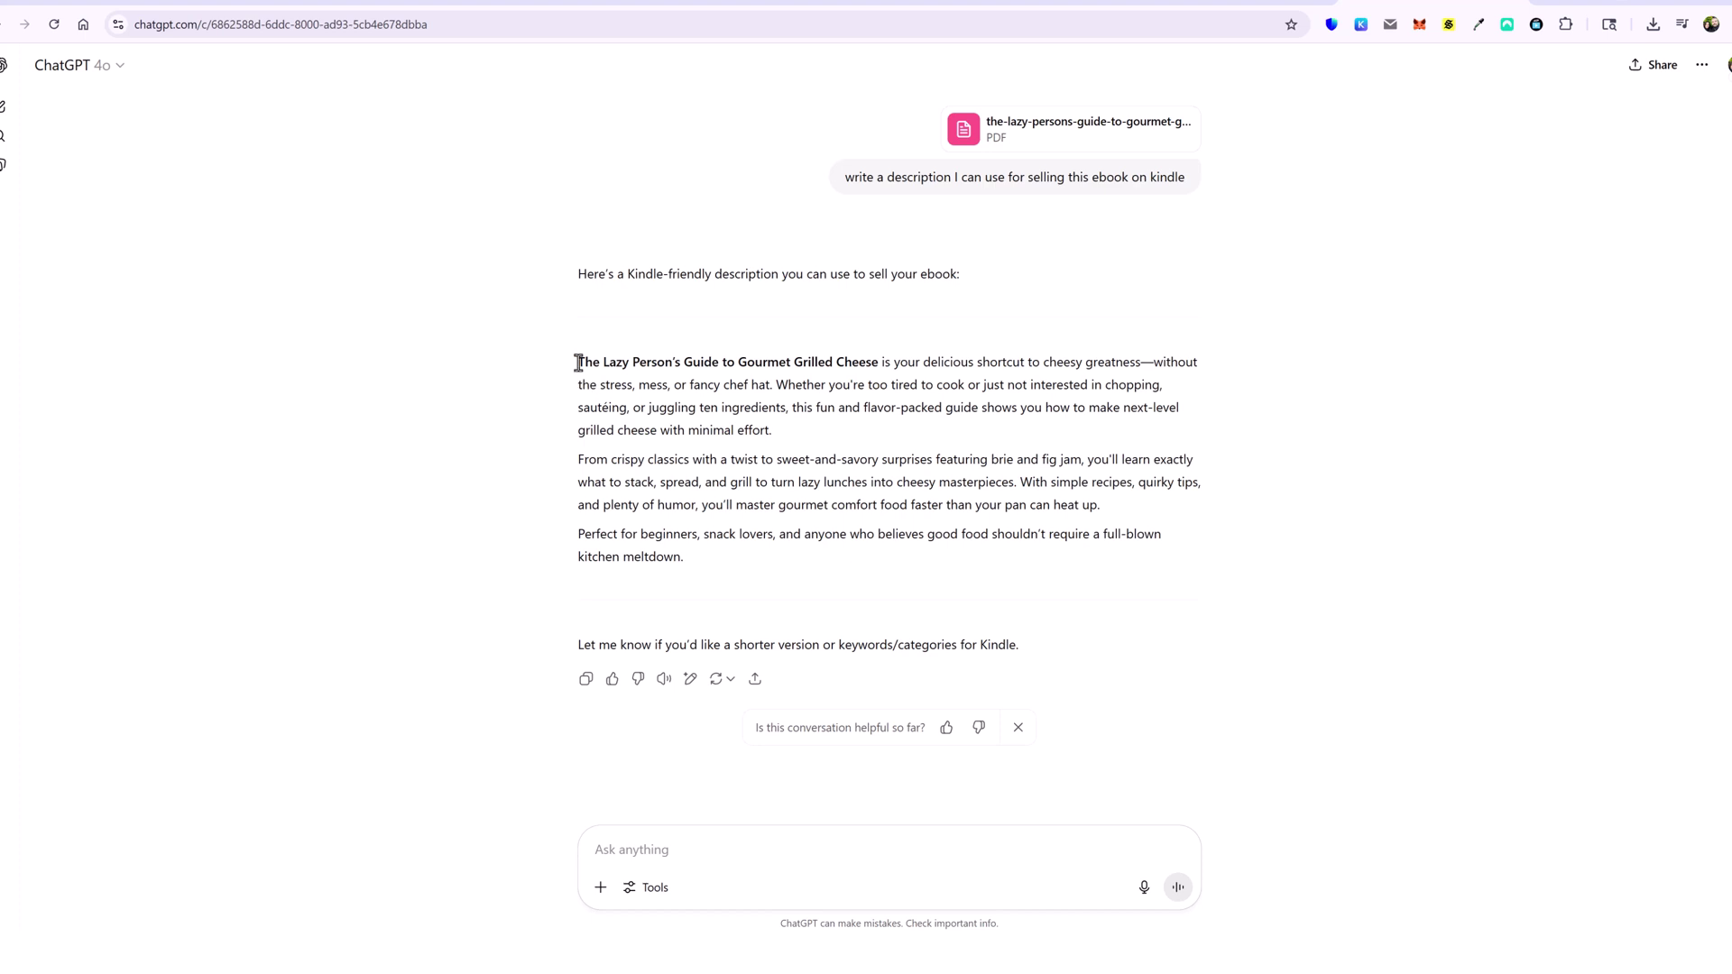
{"action": "left_click_drag", "start_coordinate": [577, 359], "coordinate": [690, 564]}
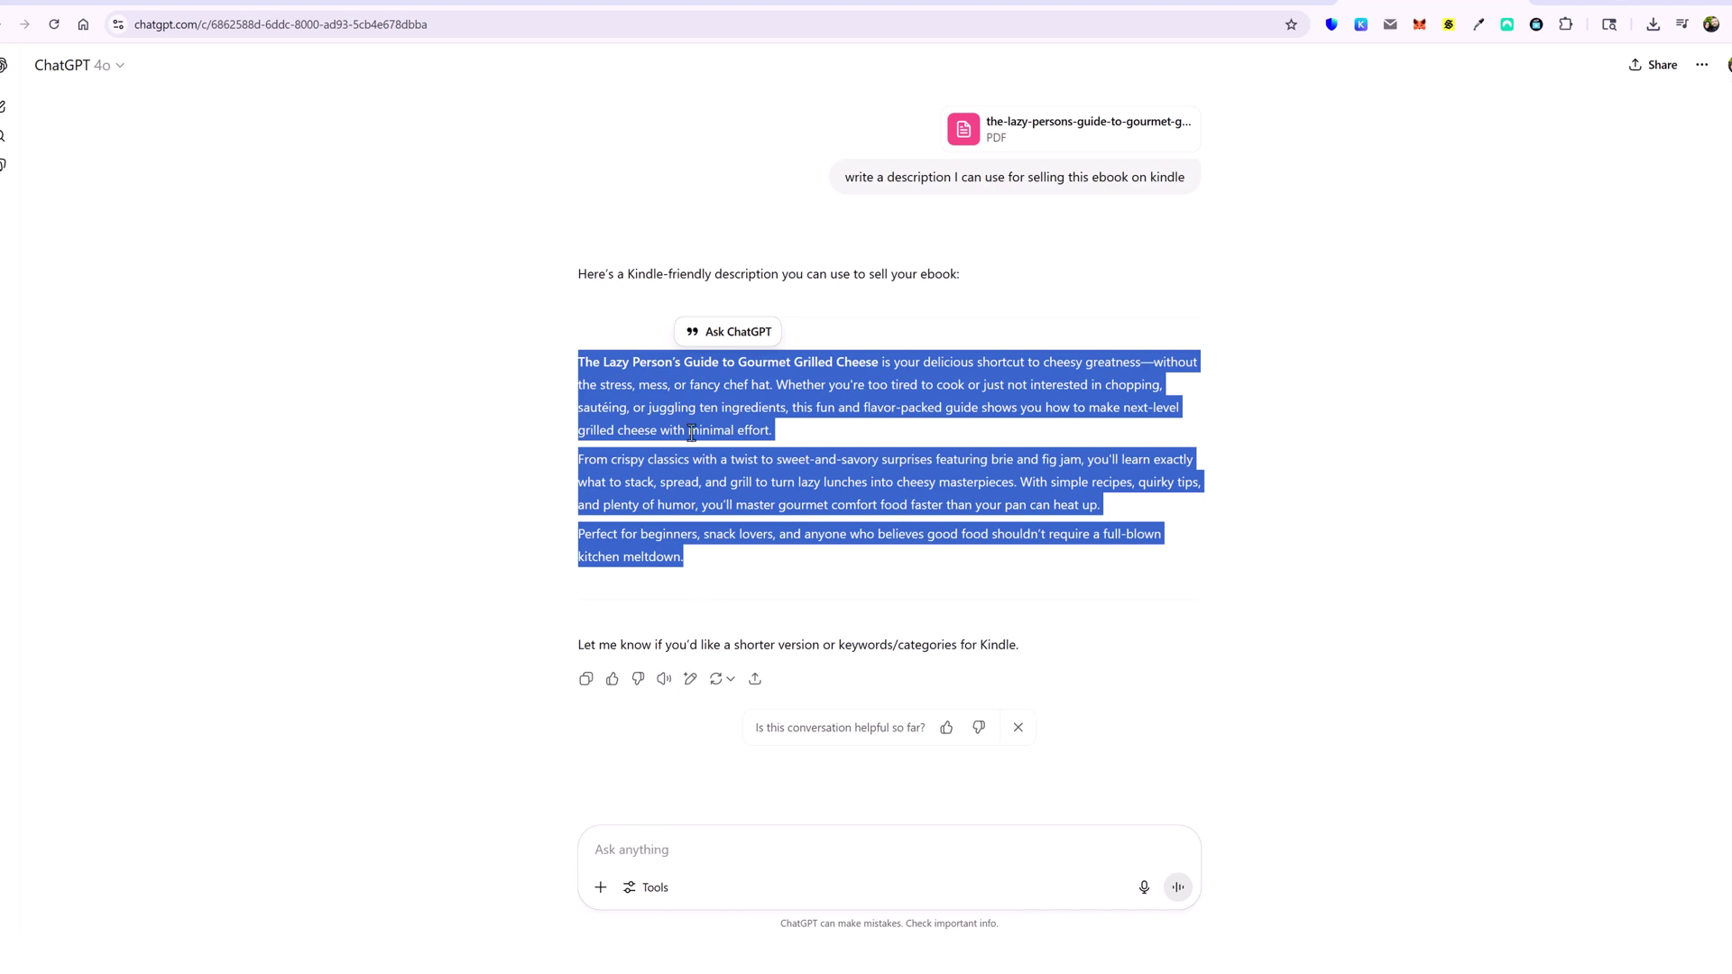
{"action": "right_click", "coordinate": [666, 408]}
{"action": "left_click", "coordinate": [693, 427]}
{"action": "left_click", "coordinate": [1195, 11]}
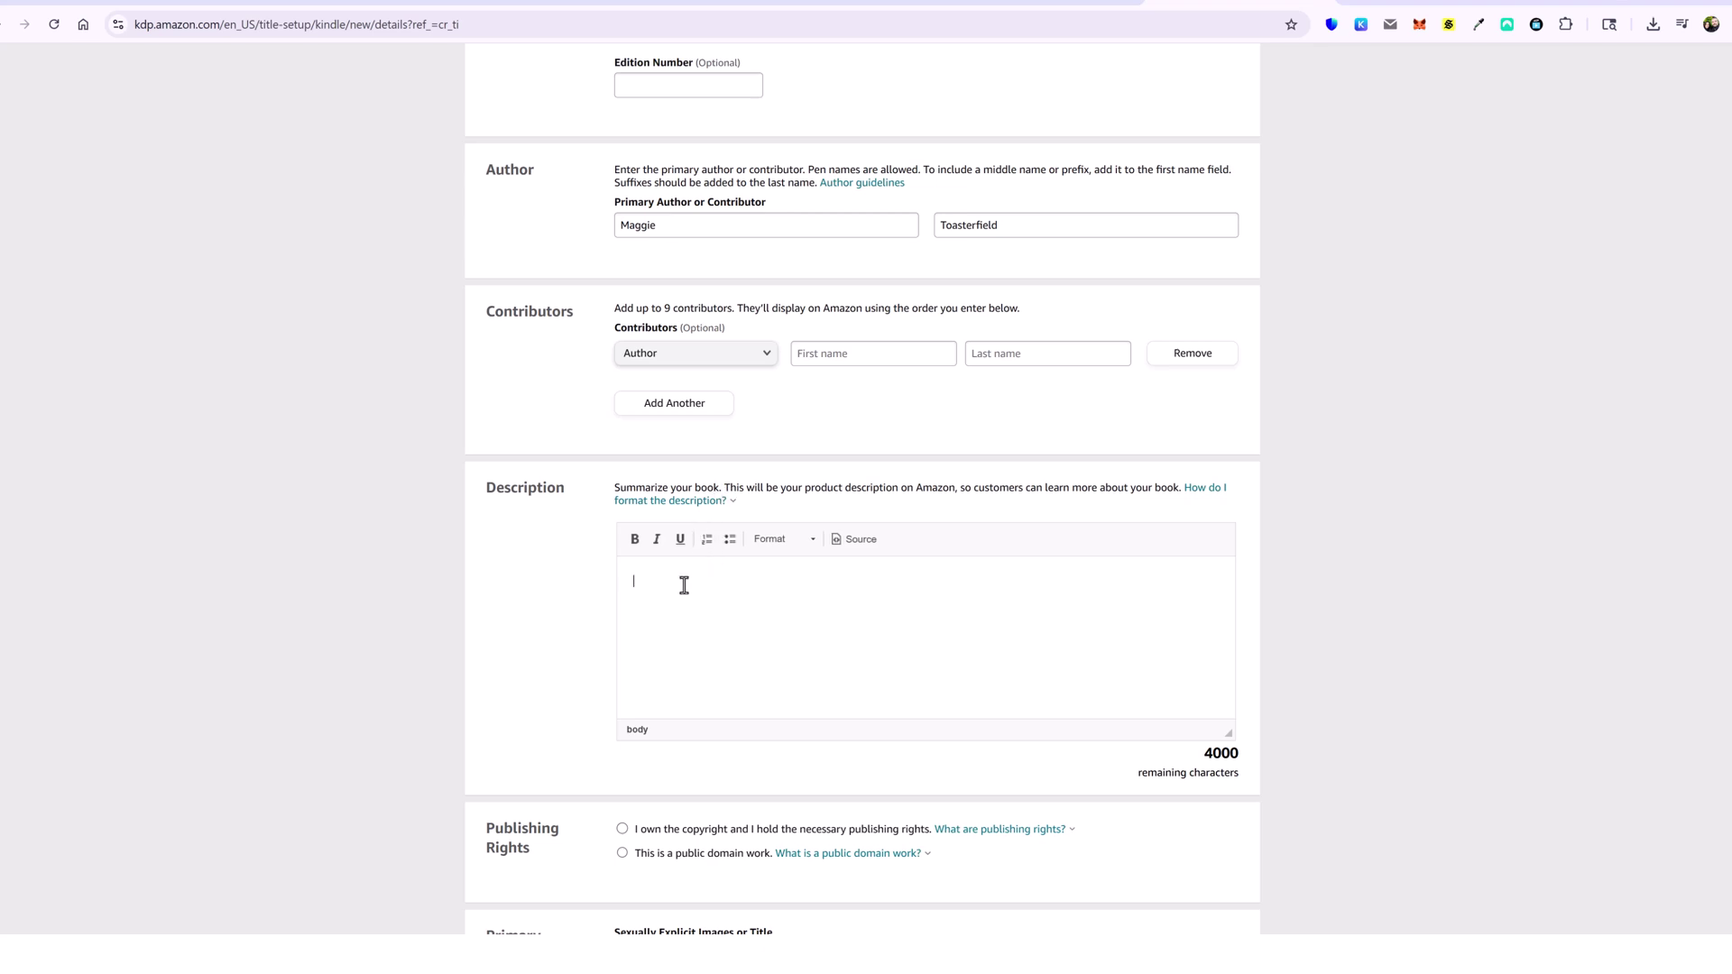
{"action": "key", "text": "ctrl+v"}
Declare that you own the copyright and publishing rights, and answer No to sexually explicit images or title
{"action": "scroll", "coordinate": [514, 560], "scroll_direction": "down", "scroll_amount": 5}
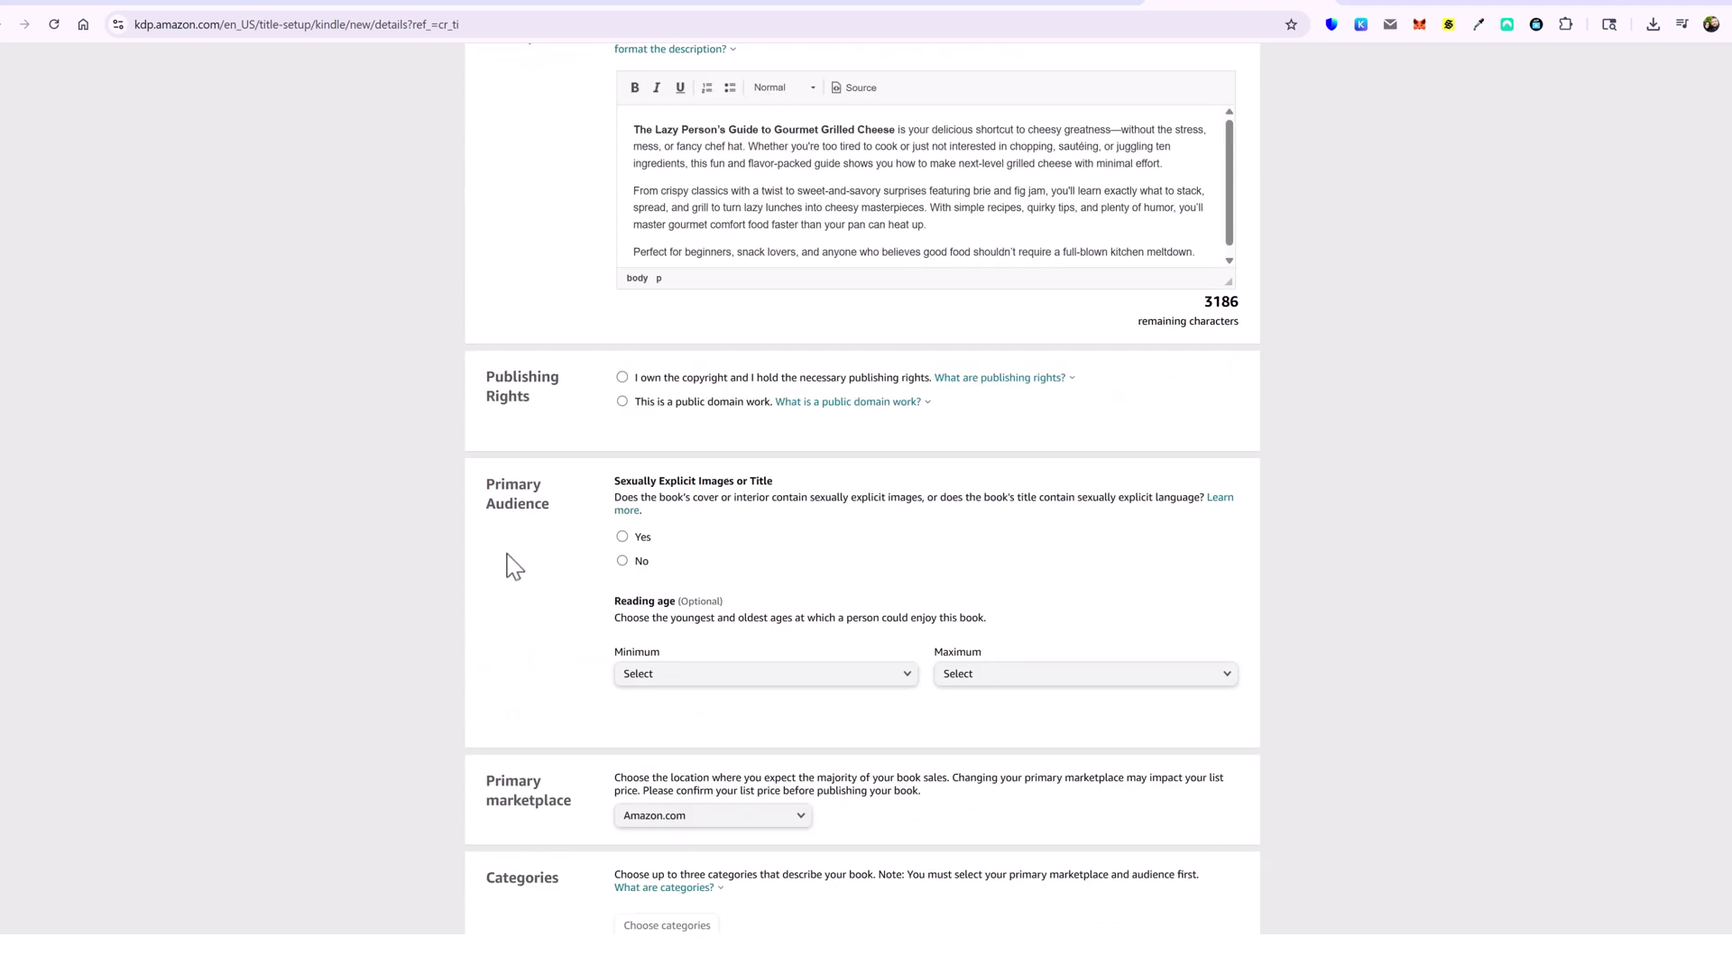
{"action": "left_click", "coordinate": [622, 342]}
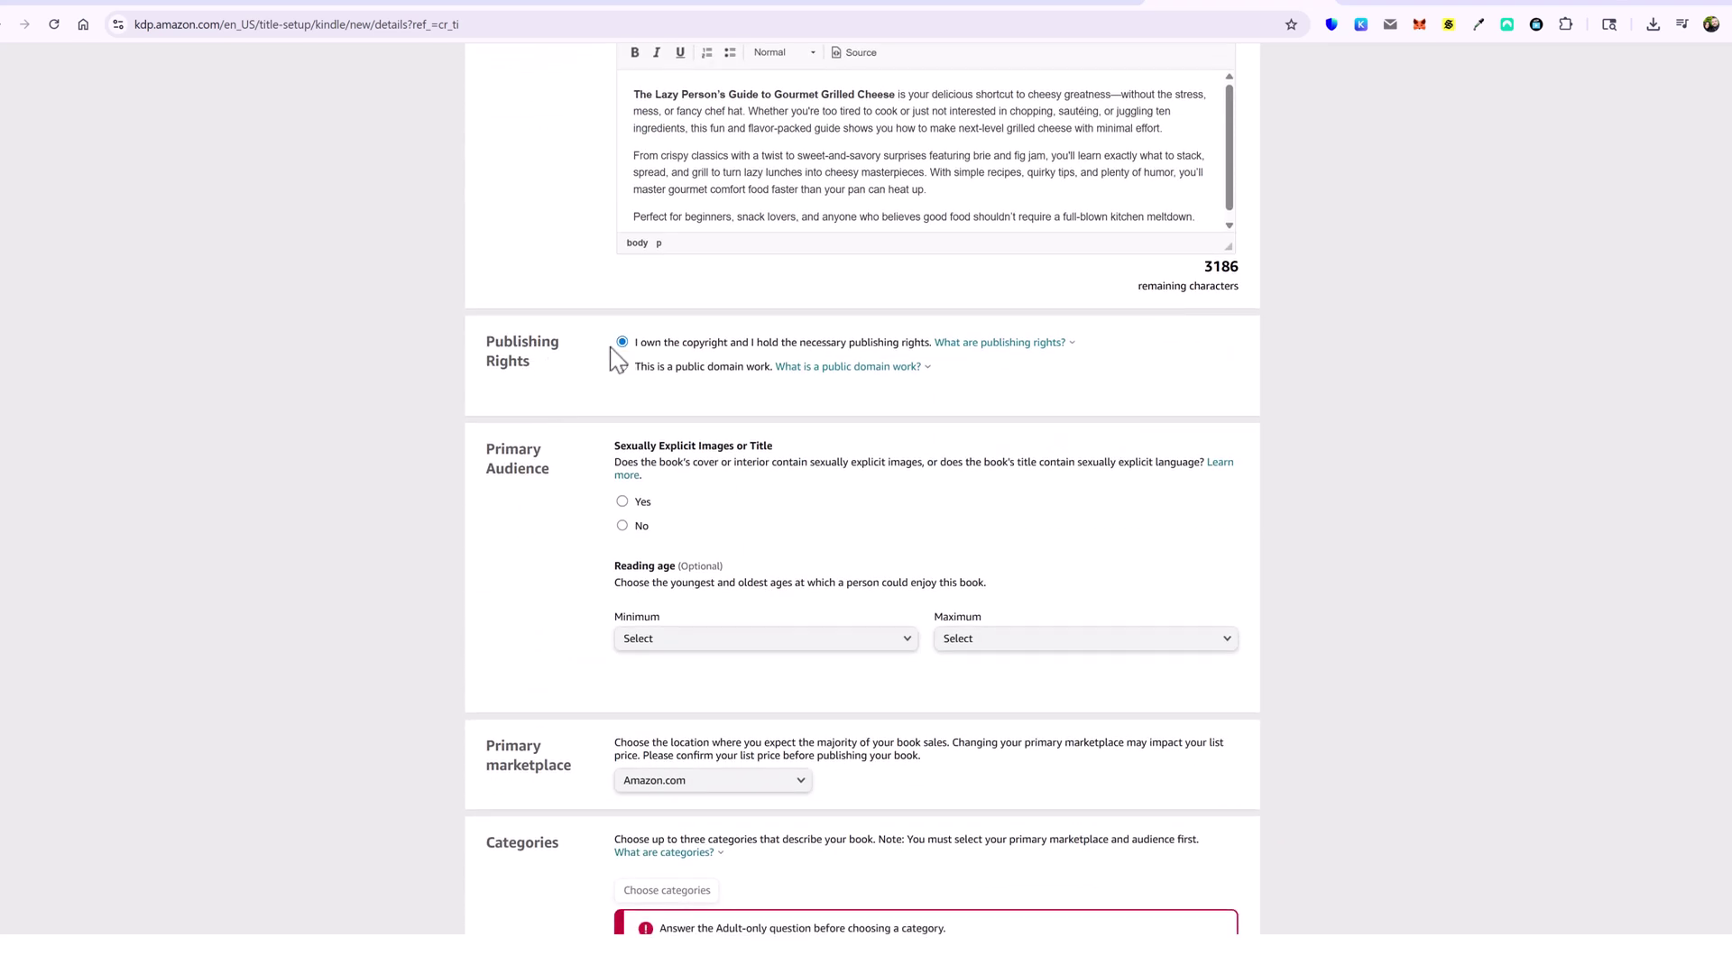
{"action": "scroll", "coordinate": [545, 367], "scroll_direction": "down", "scroll_amount": 3}
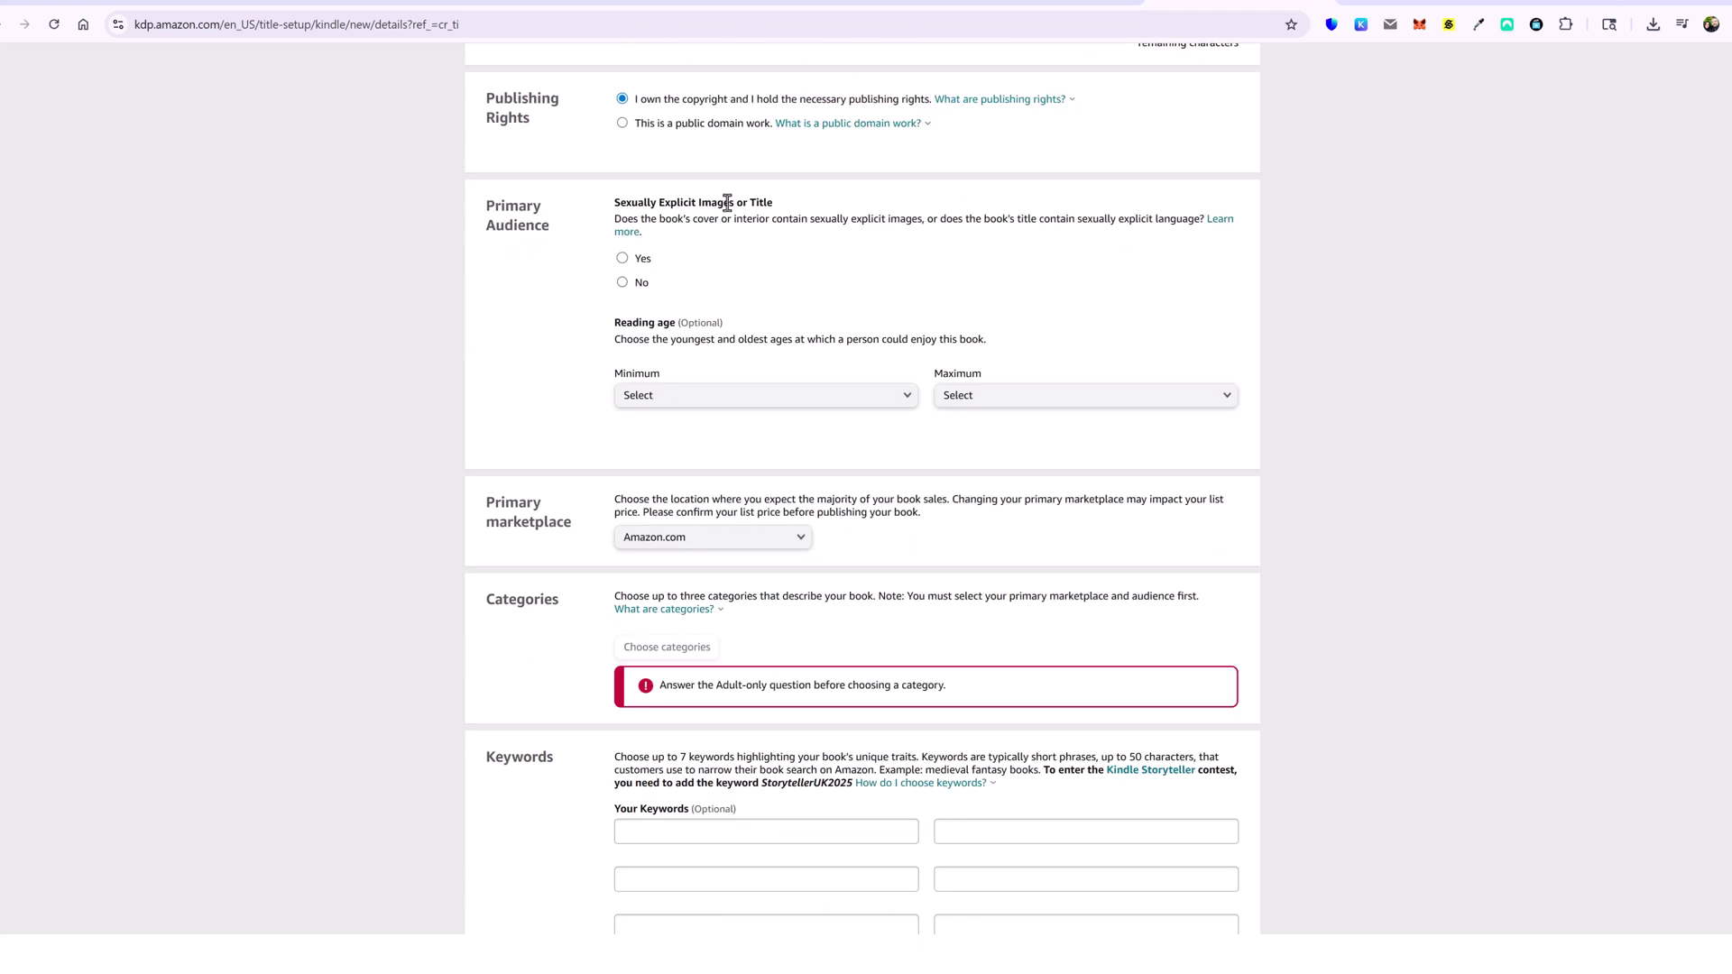
{"action": "left_click", "coordinate": [621, 283]}
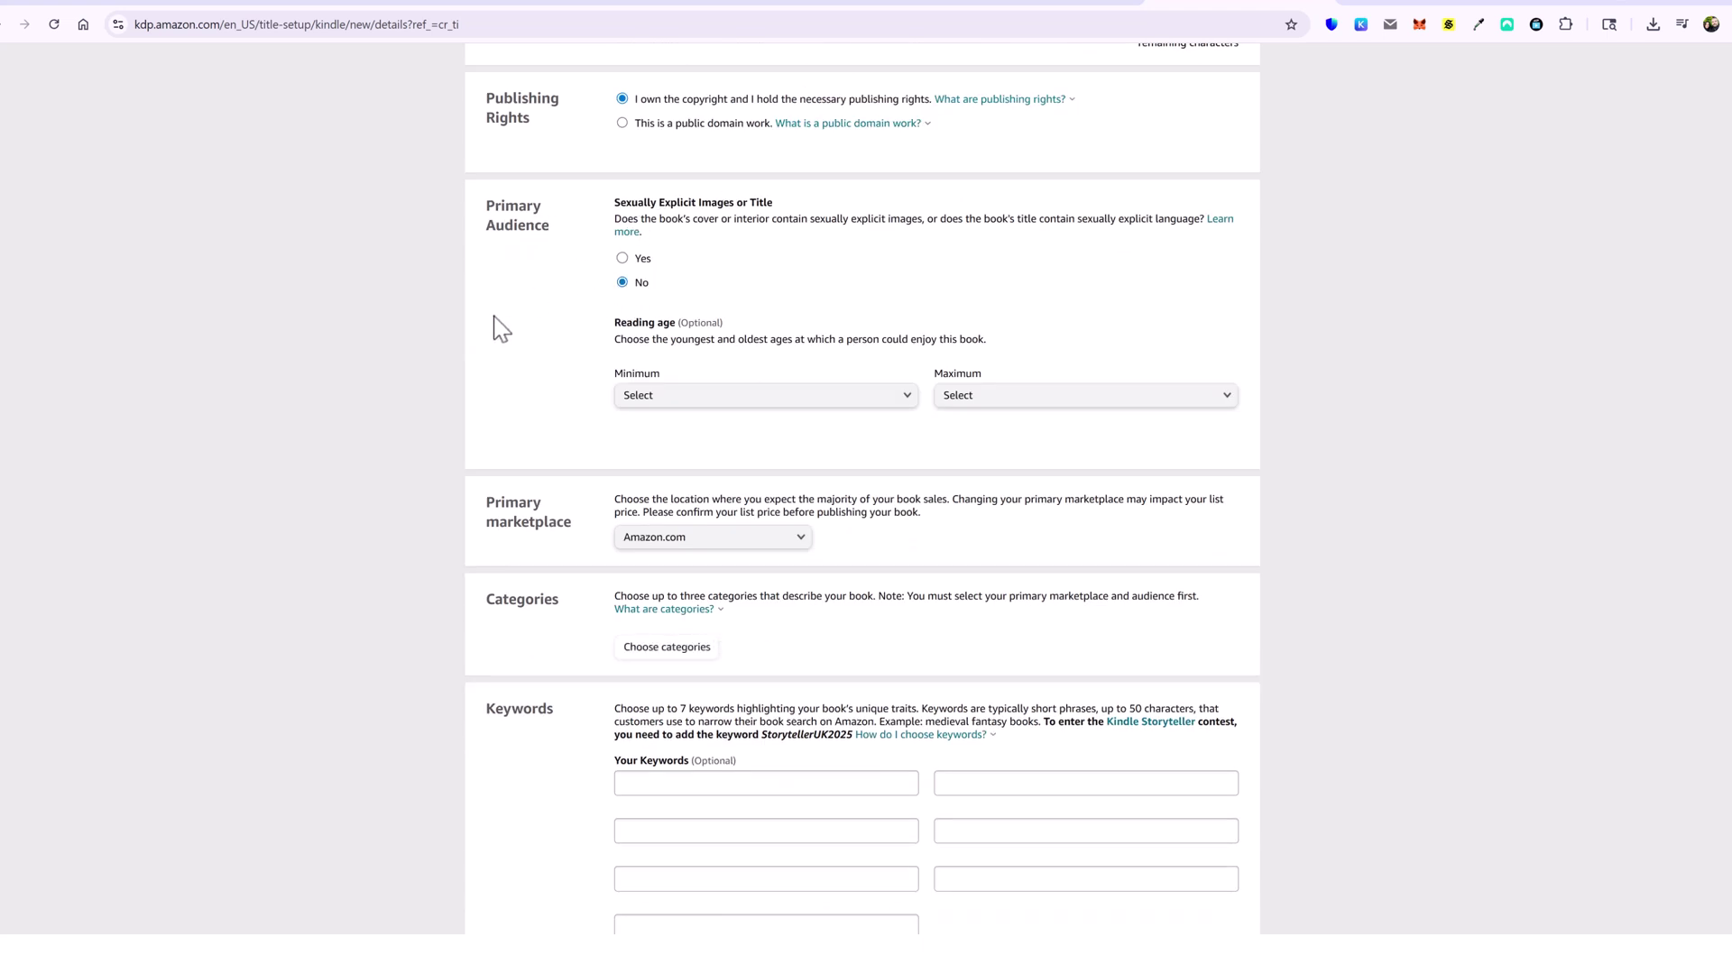
Review the available primary marketplaces, keeping Amazon.com selected
{"action": "scroll", "coordinate": [546, 445], "scroll_direction": "down", "scroll_amount": 2}
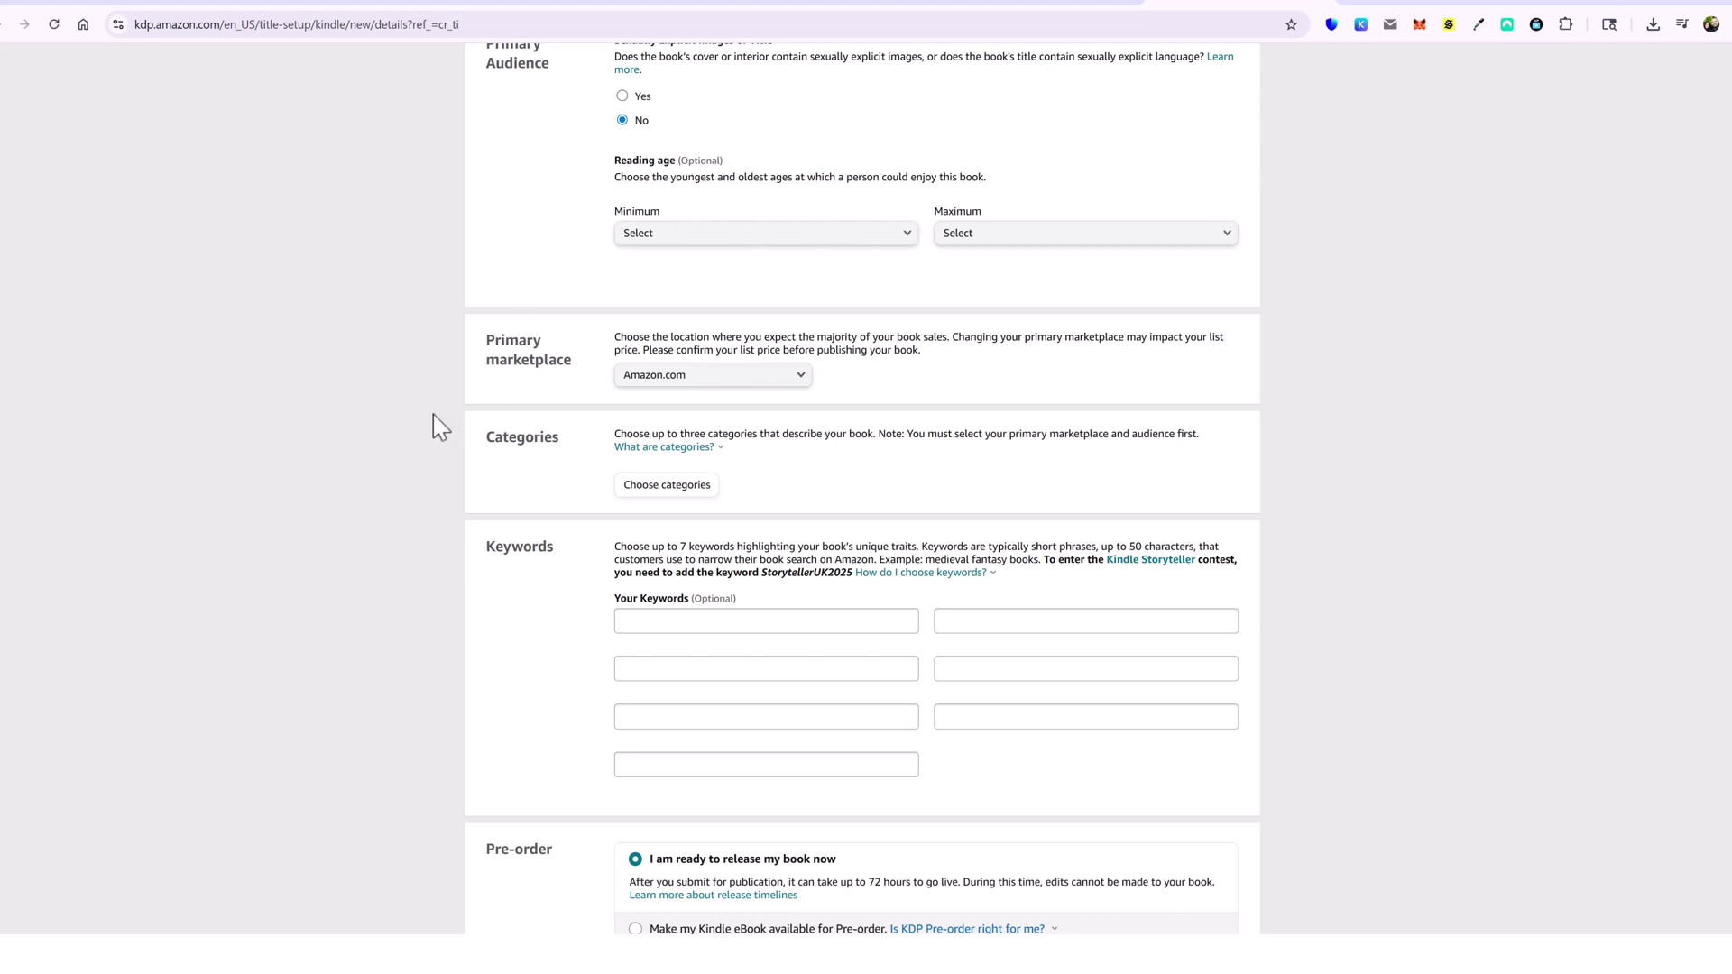
{"action": "scroll", "coordinate": [433, 415], "scroll_direction": "down", "scroll_amount": 2}
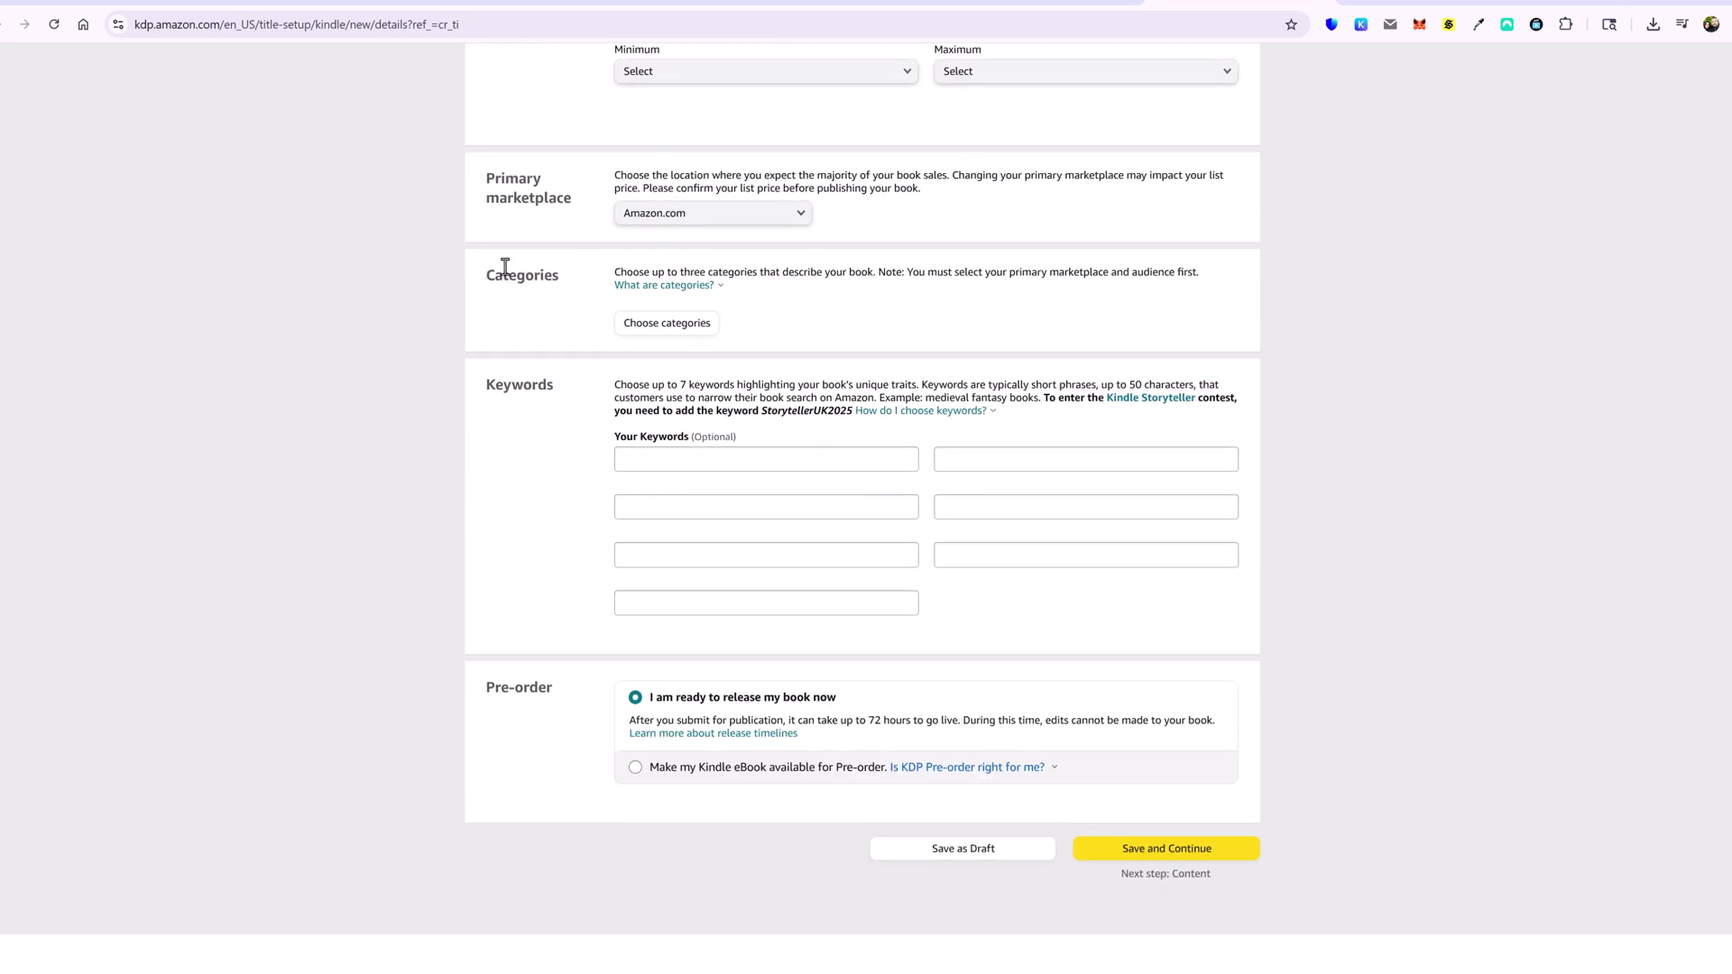
{"action": "left_click", "coordinate": [794, 226]}
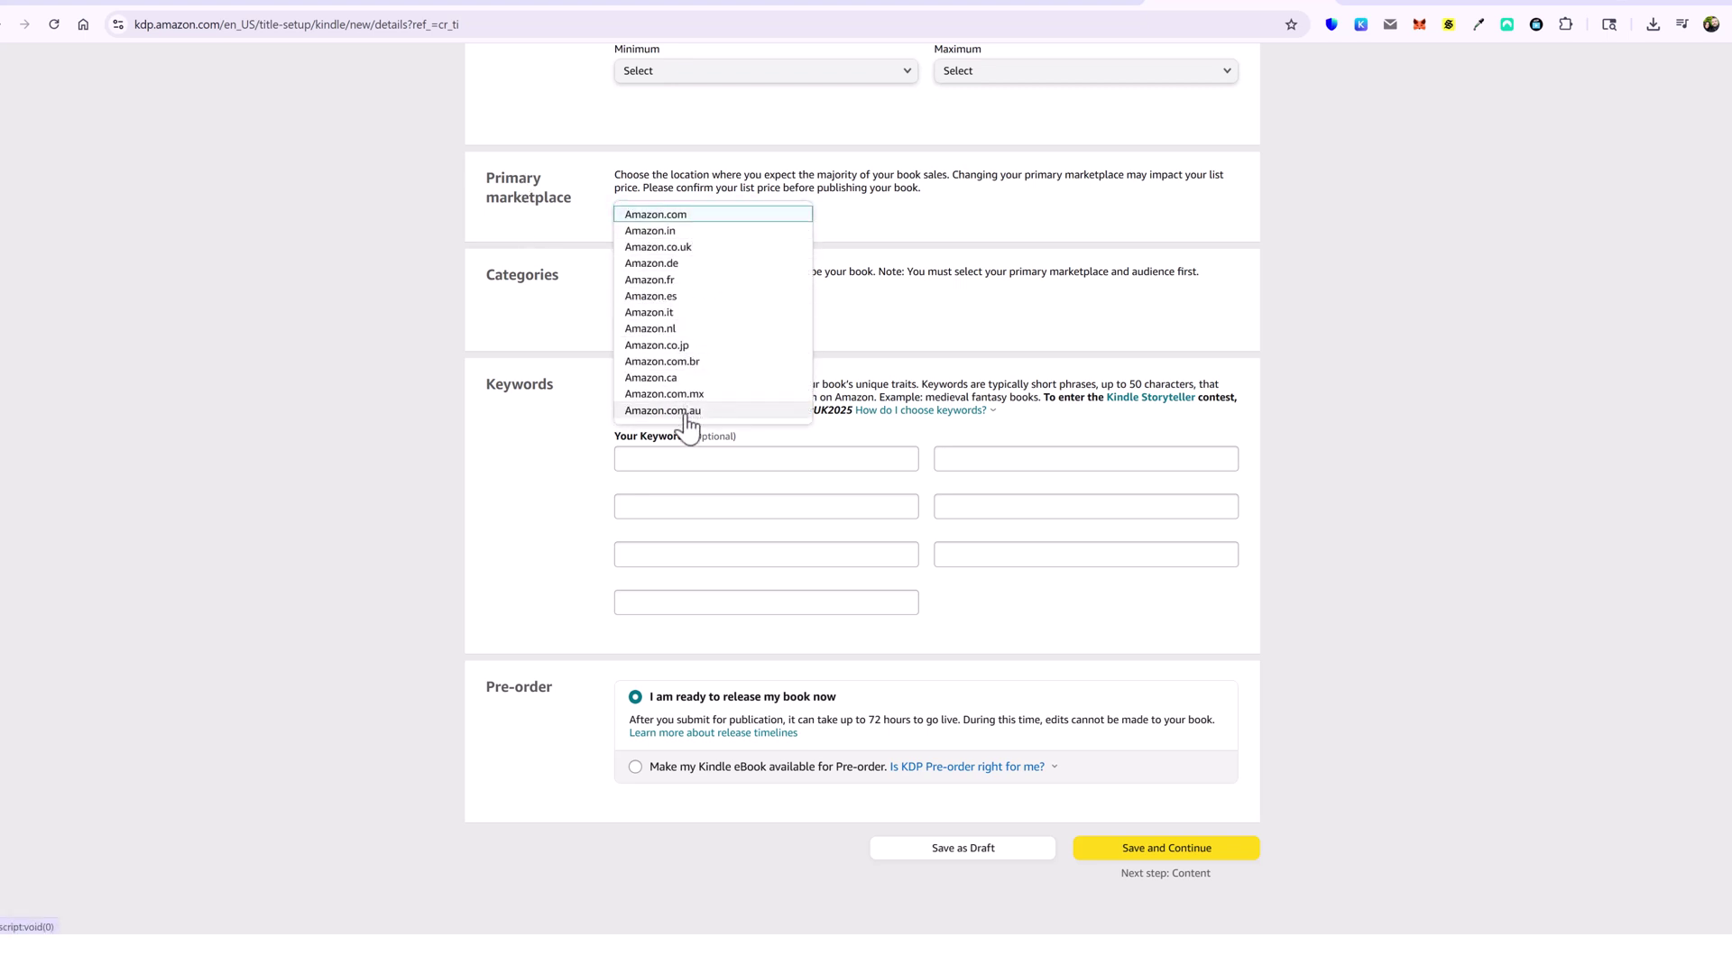
{"action": "left_click", "coordinate": [862, 225]}
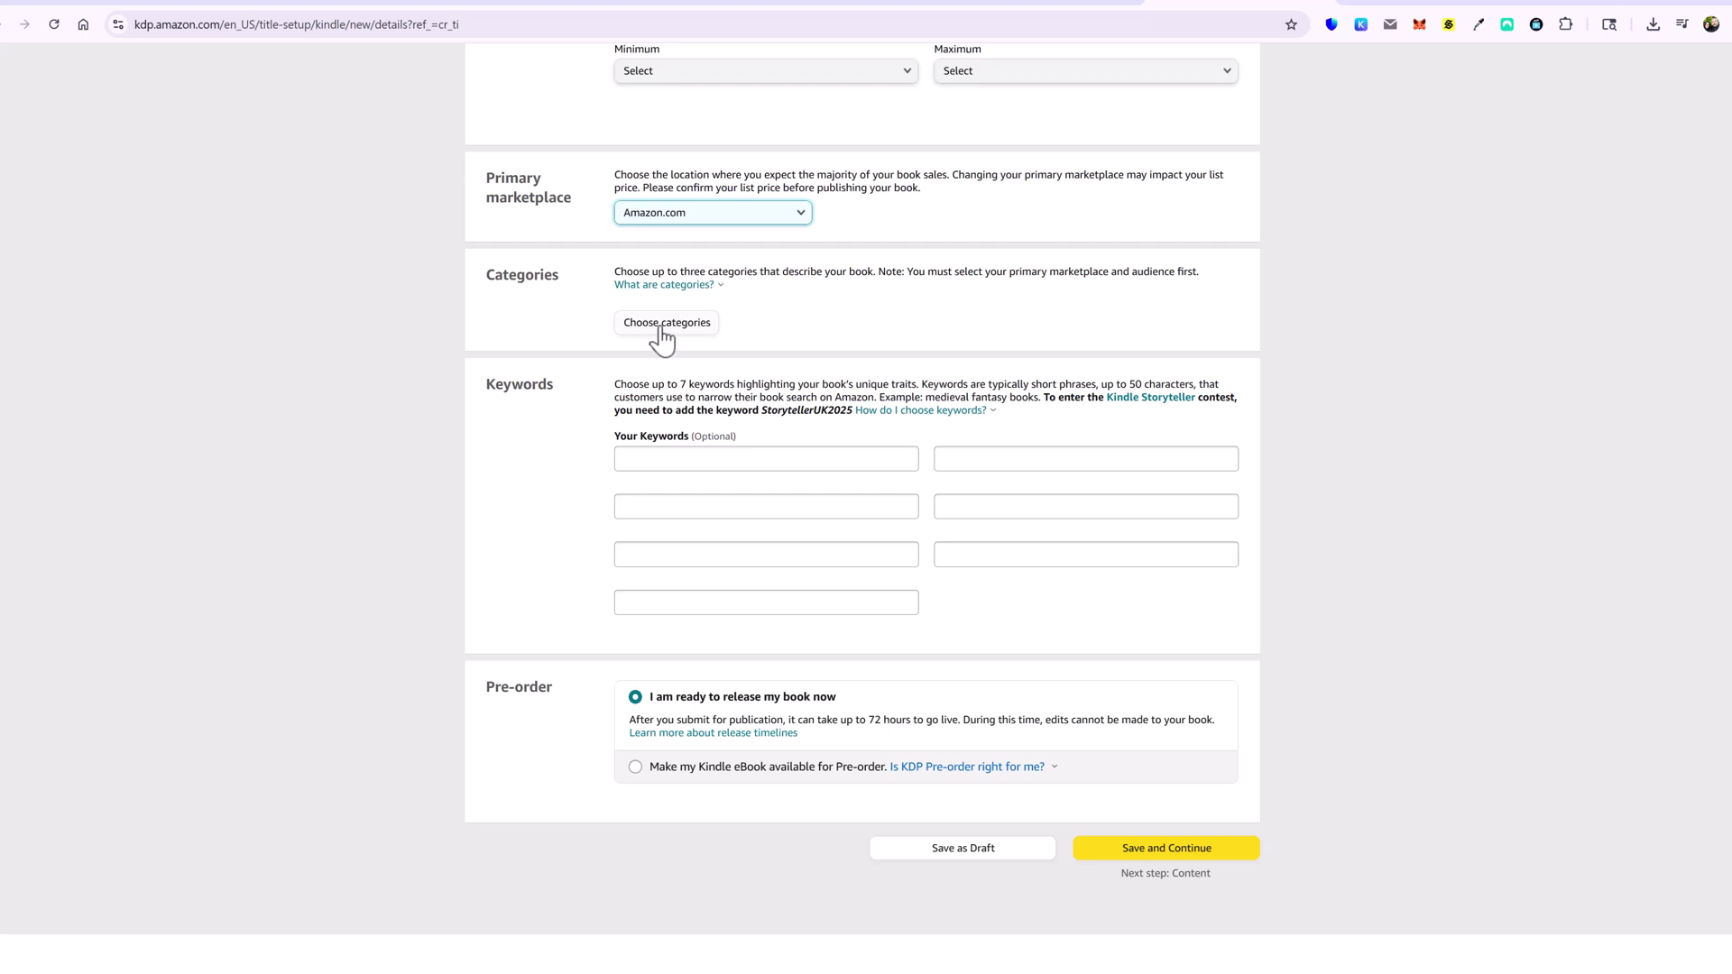
Ask ChatGPT "using kindles platform, what are the best categories for this ebook"
{"action": "key", "text": "ctrl+Tab"}
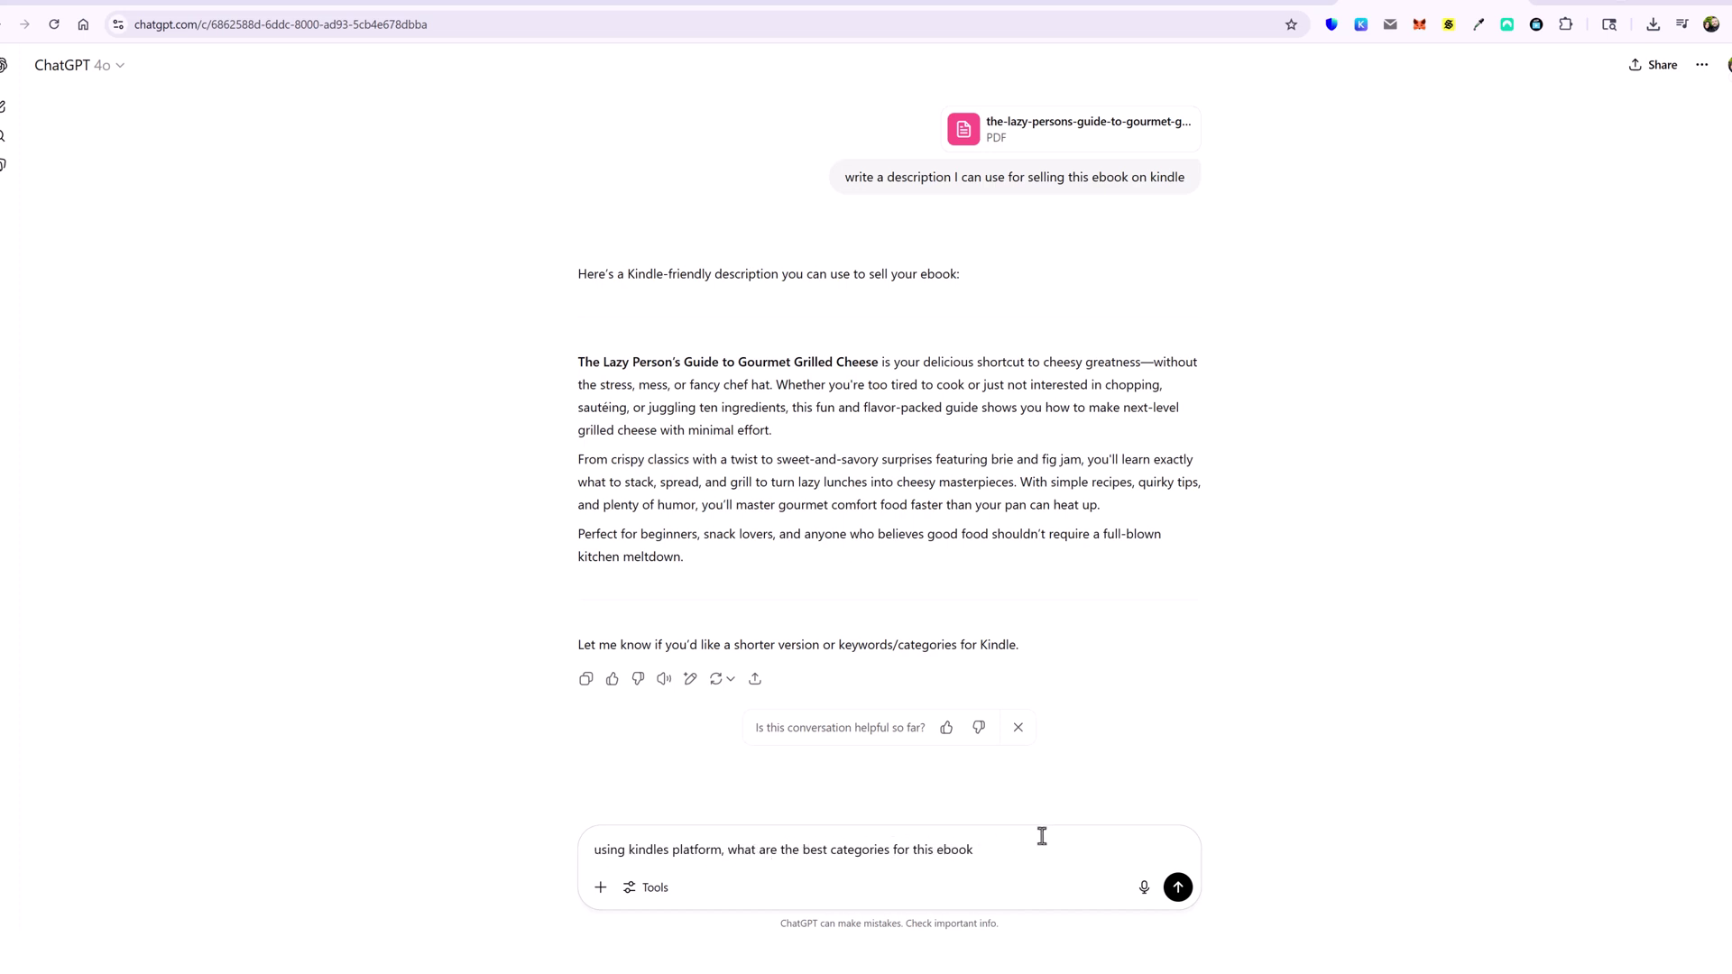
{"action": "left_click", "coordinate": [1178, 887]}
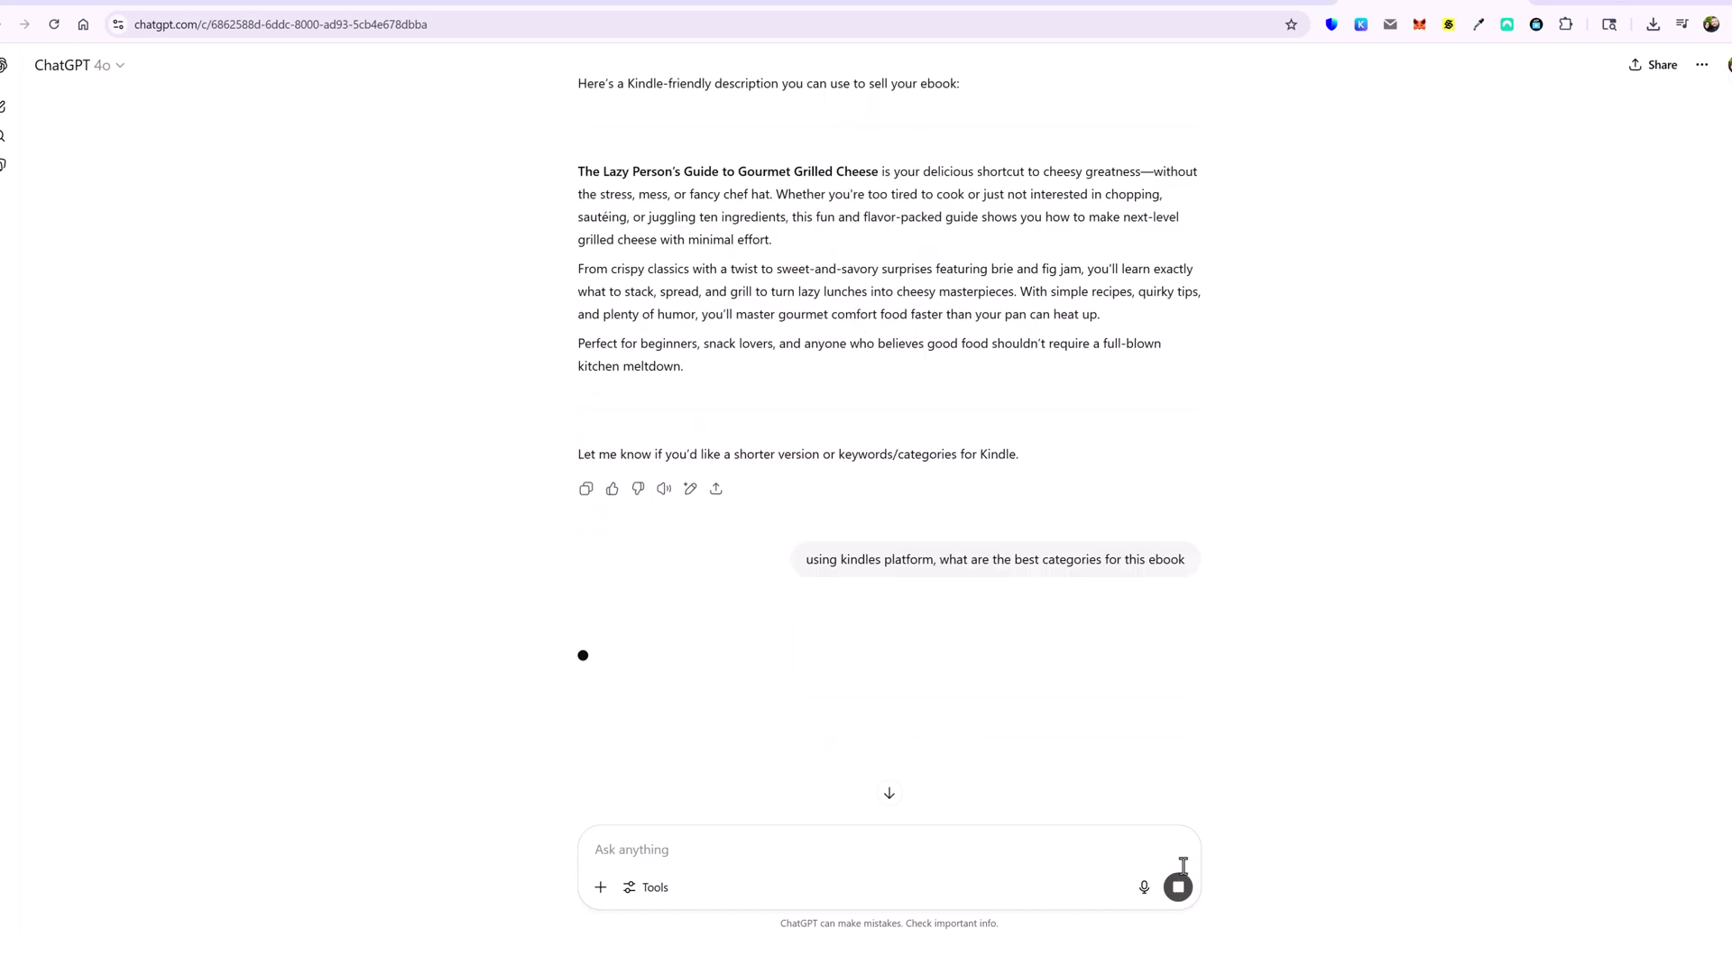
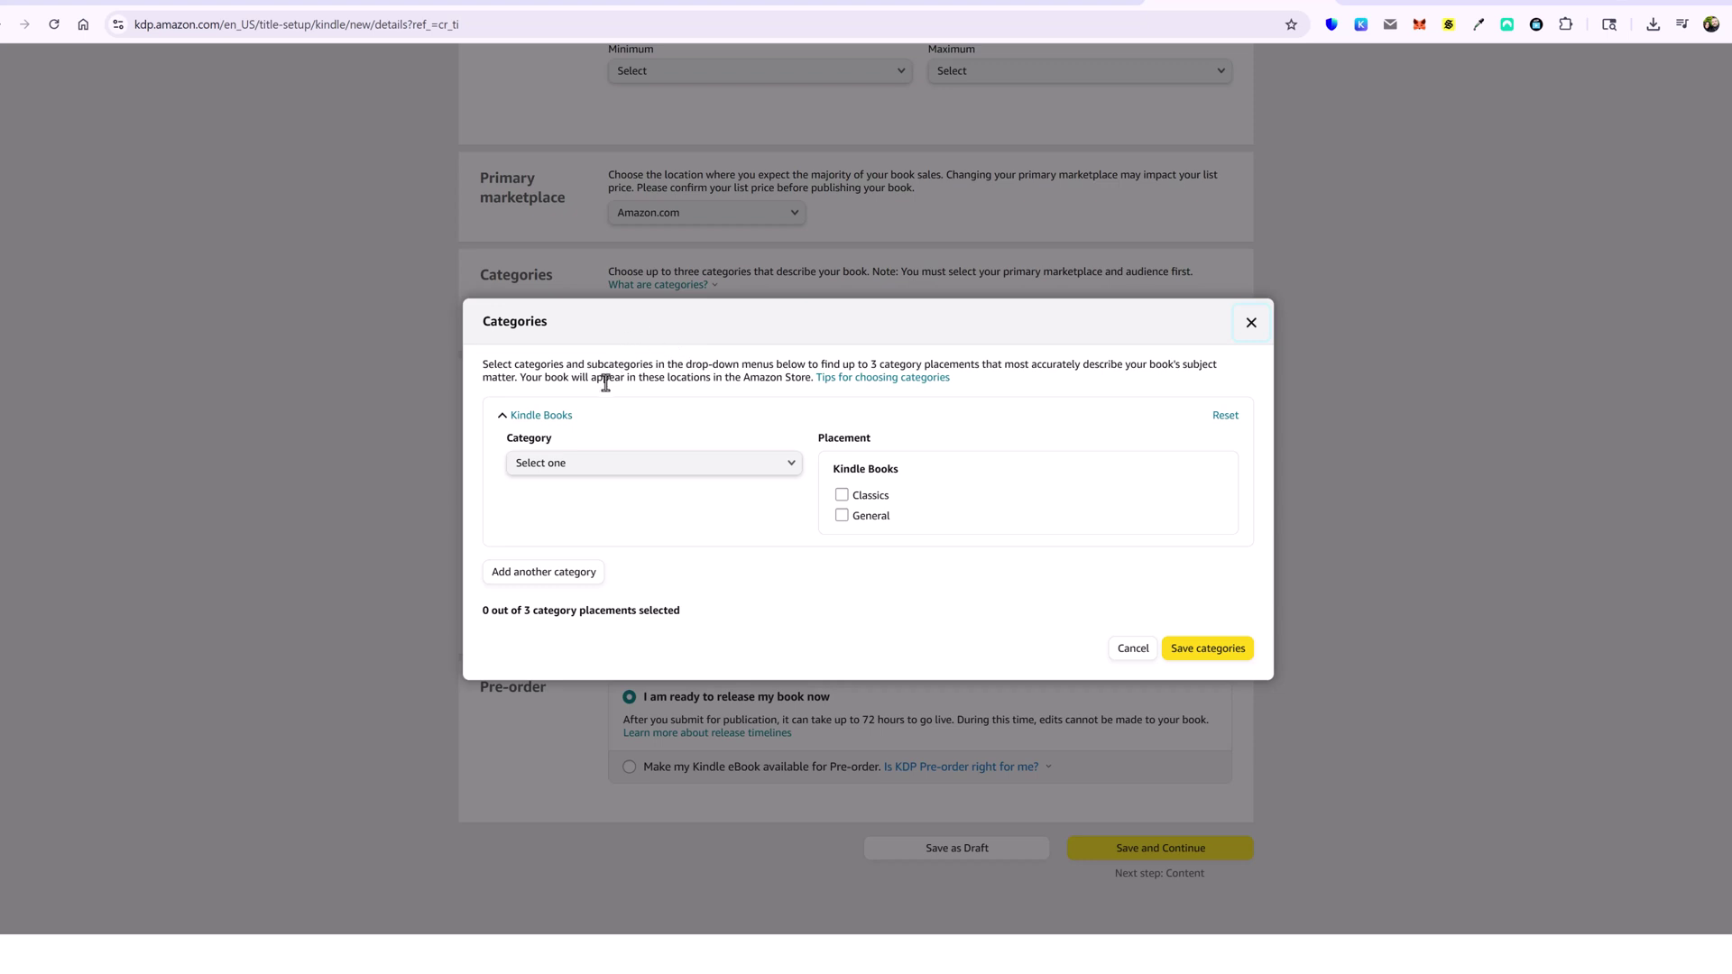
Set the first category placement to Cookbooks, Food & Wine › Quick & Easy › General
{"action": "left_click", "coordinate": [632, 464]}
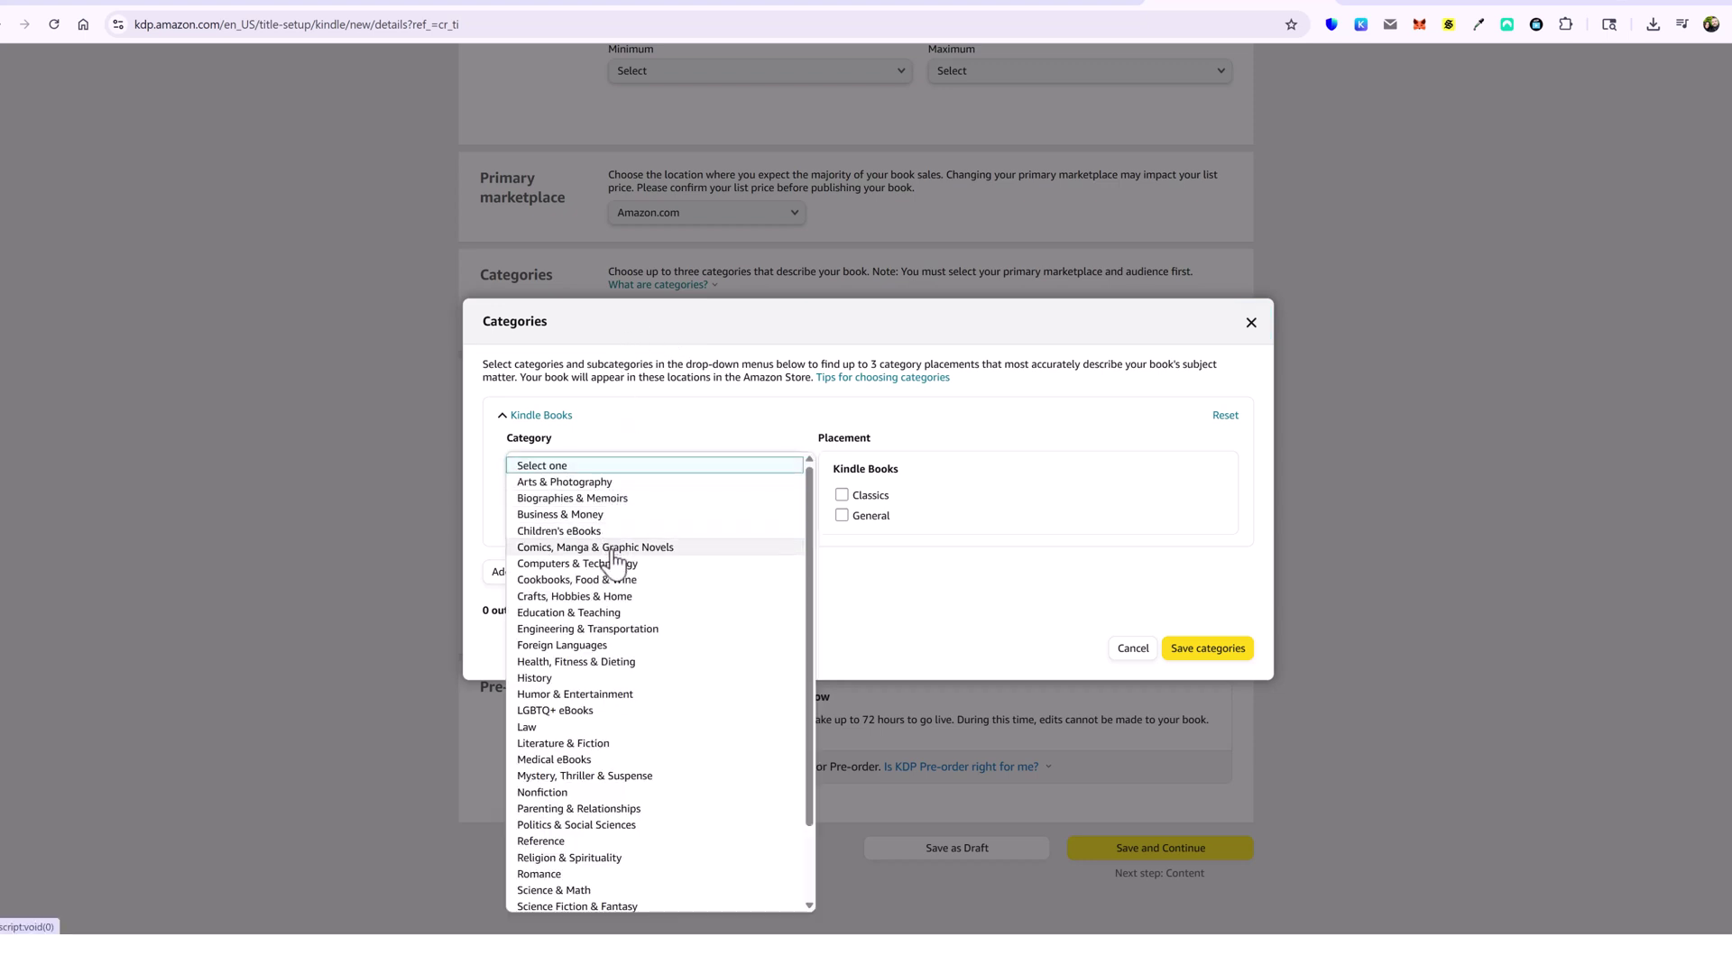
{"action": "left_click", "coordinate": [599, 580]}
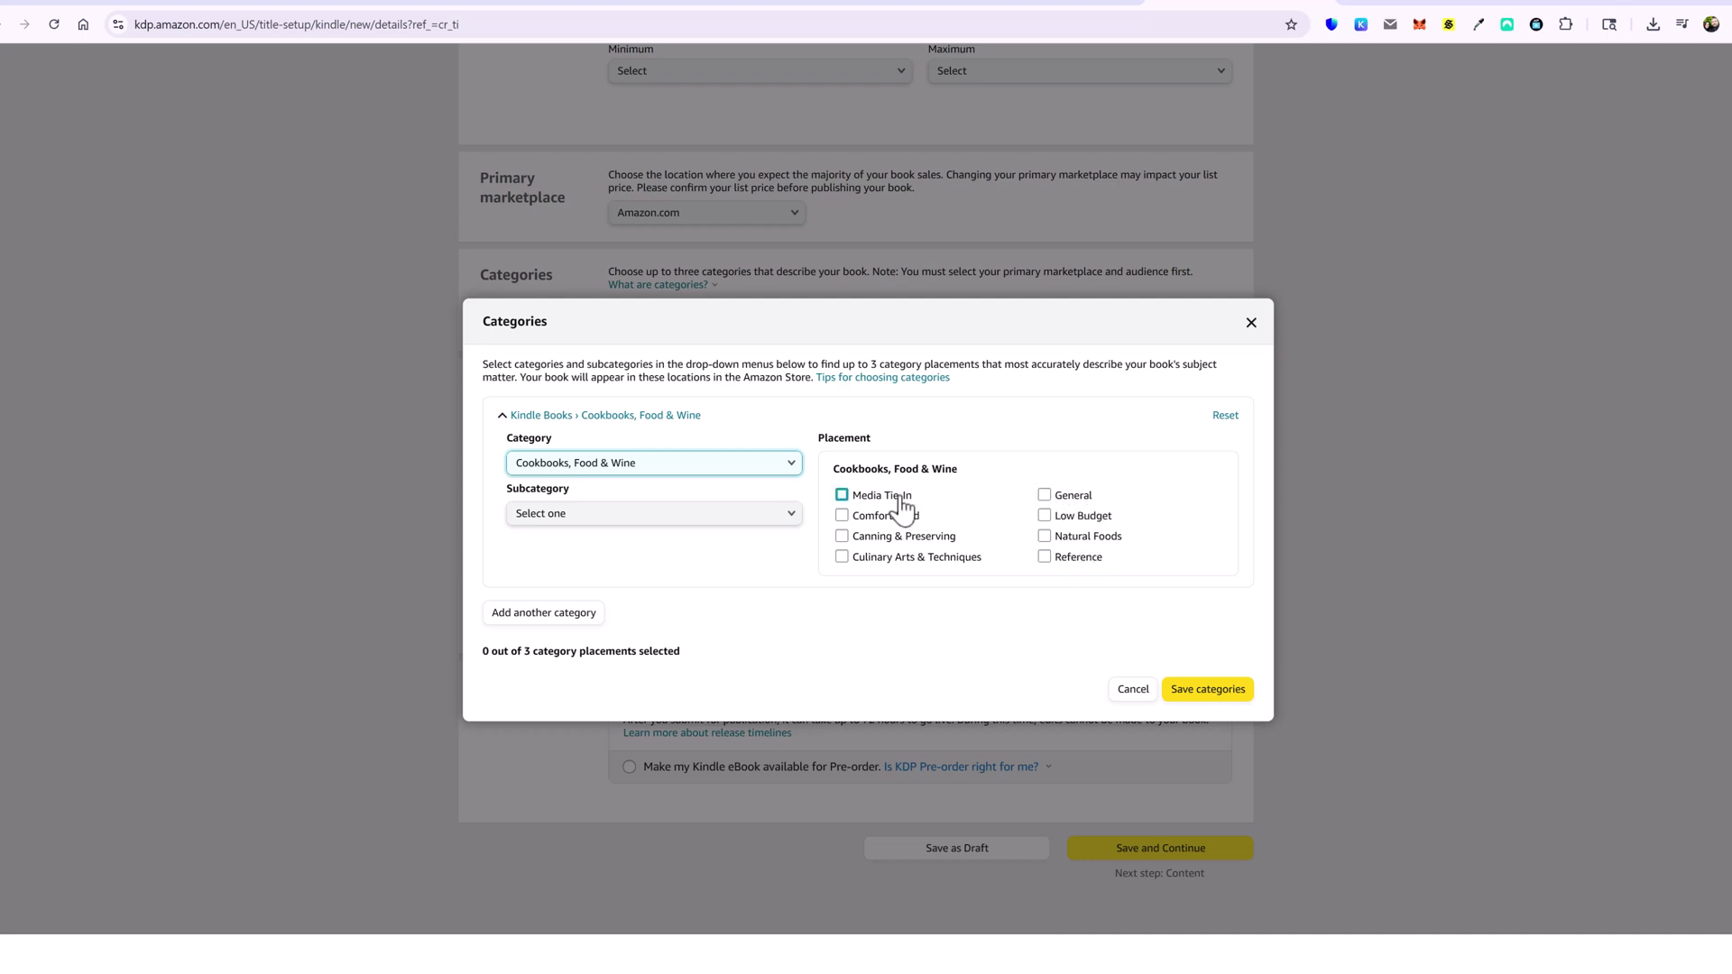
{"action": "left_click", "coordinate": [607, 517]}
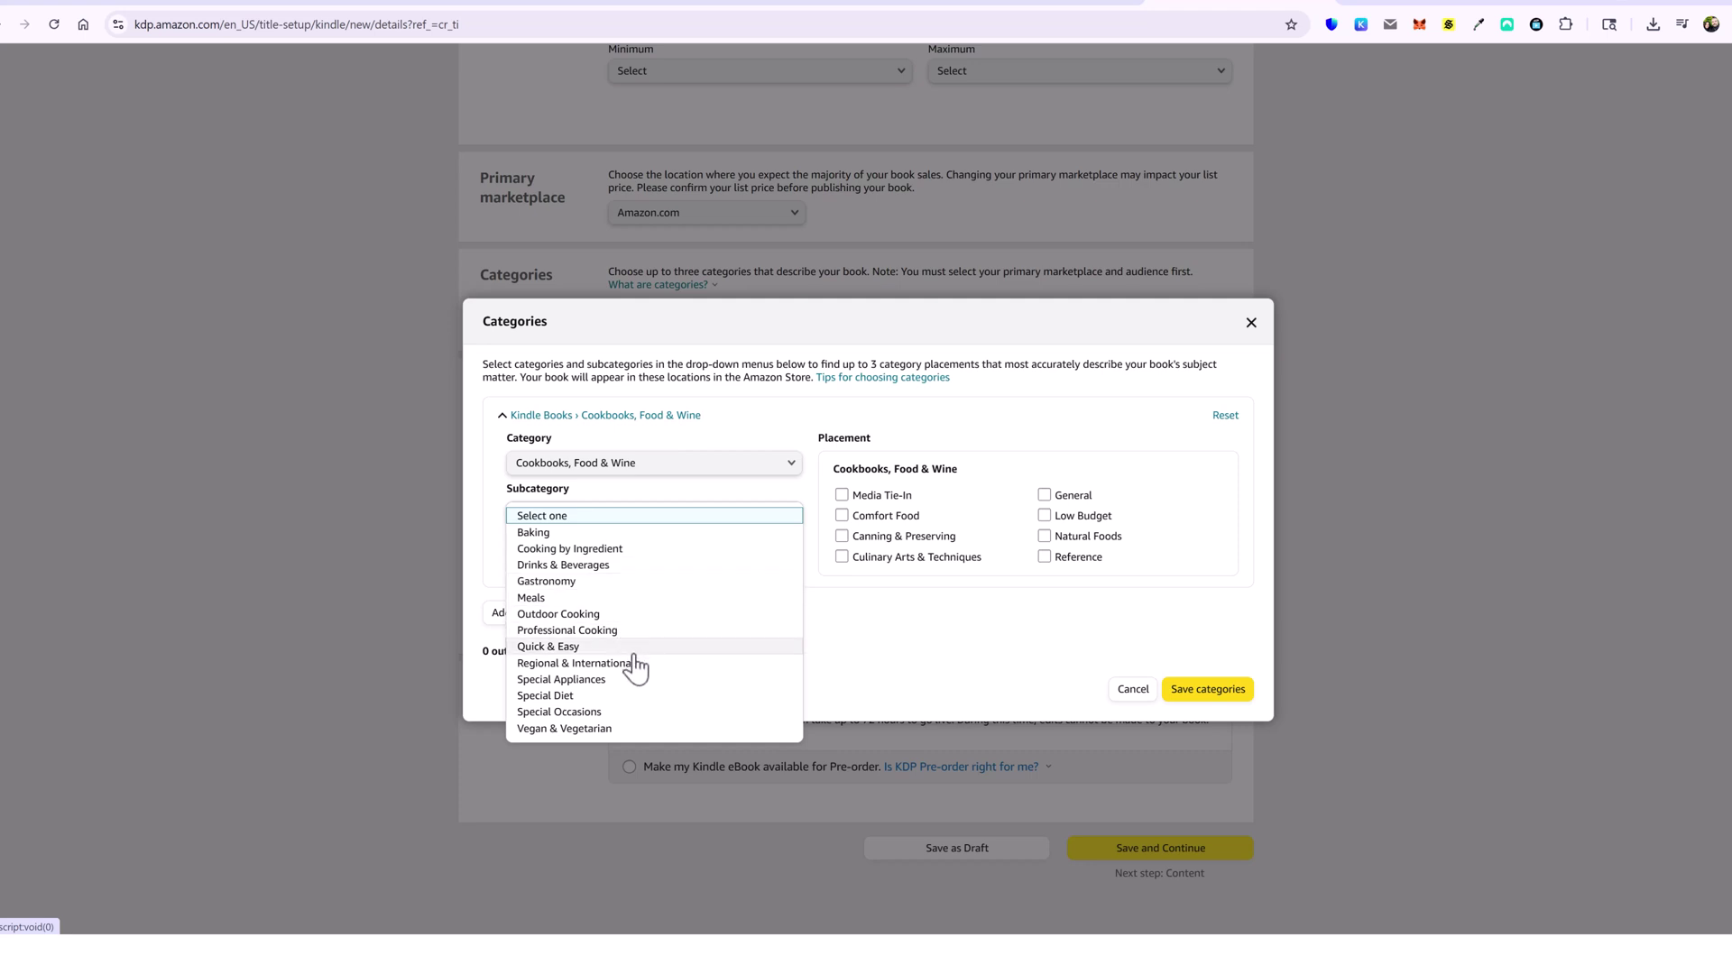
{"action": "left_click", "coordinate": [560, 647]}
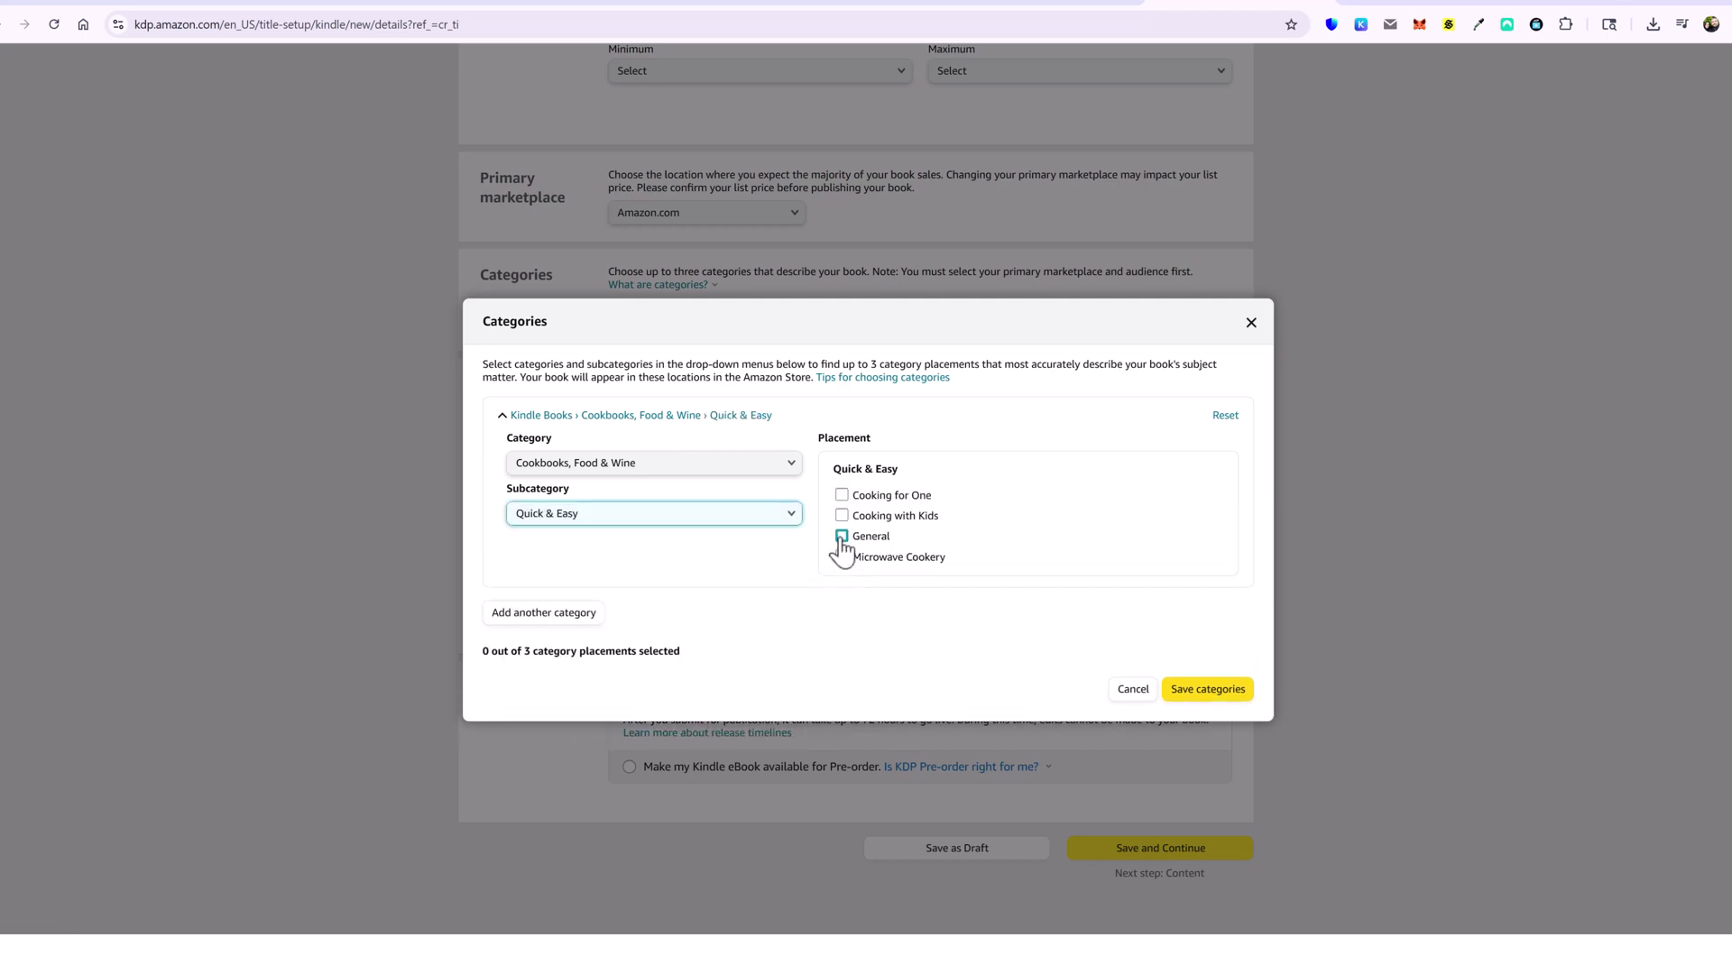
{"action": "left_click", "coordinate": [842, 537]}
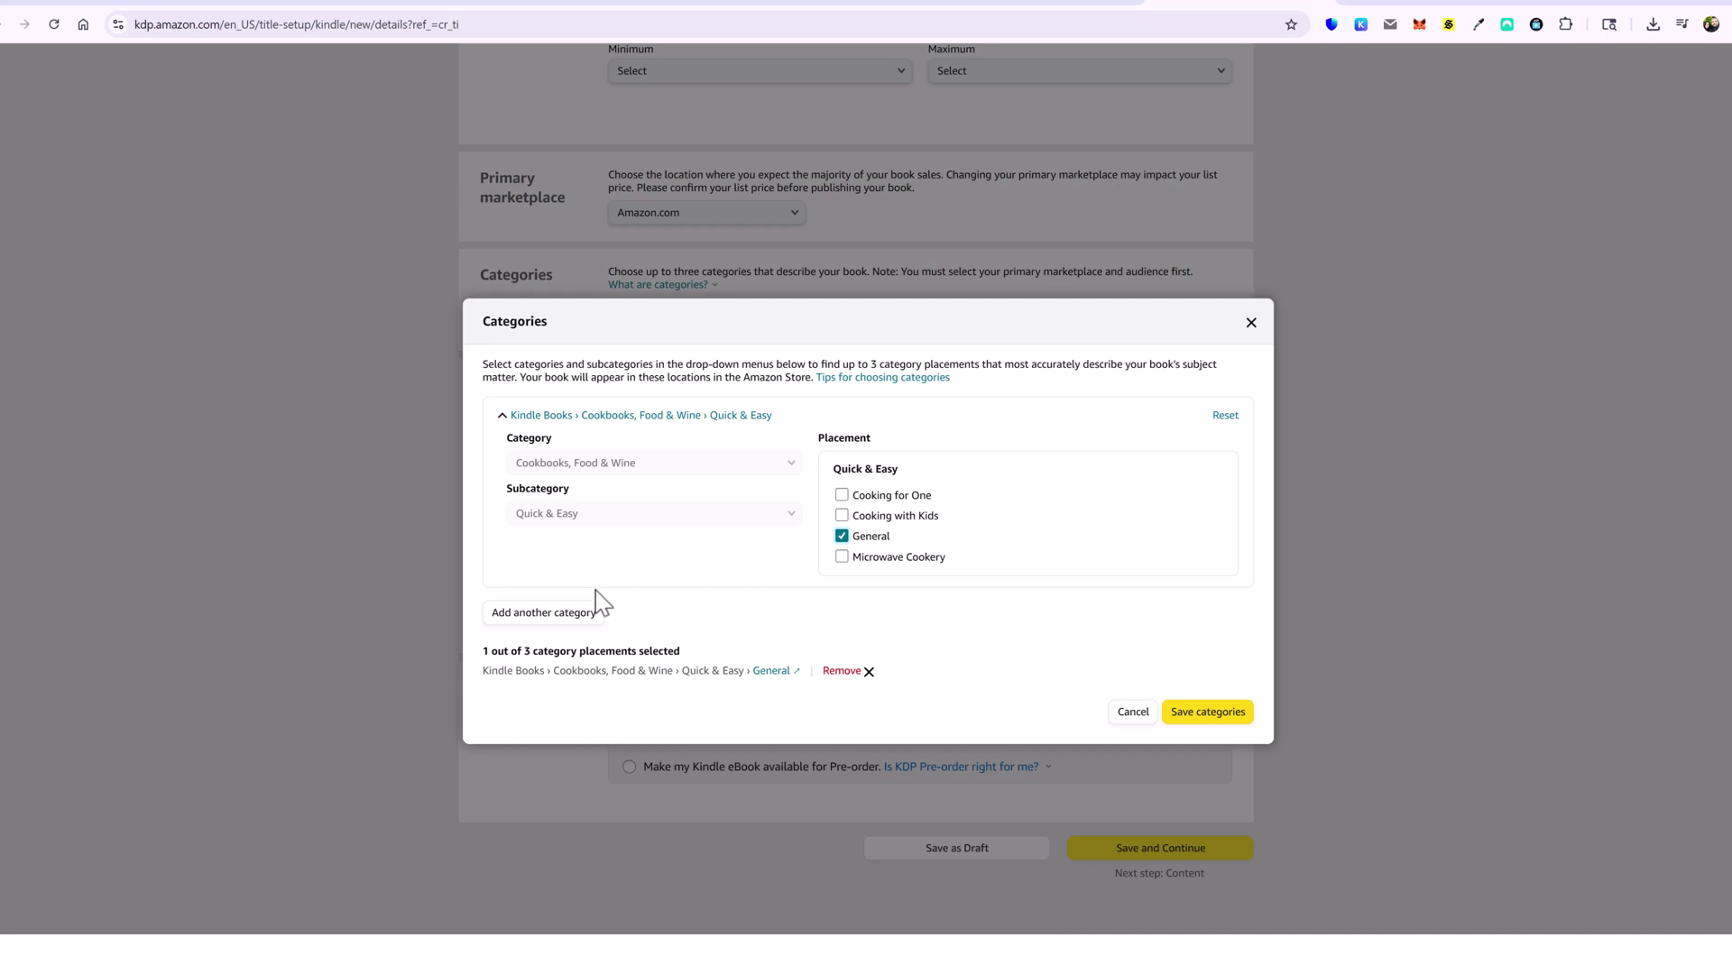
Add a second category placement of Cookbooks, Food & Wine › Comfort Food
{"action": "left_click", "coordinate": [541, 621]}
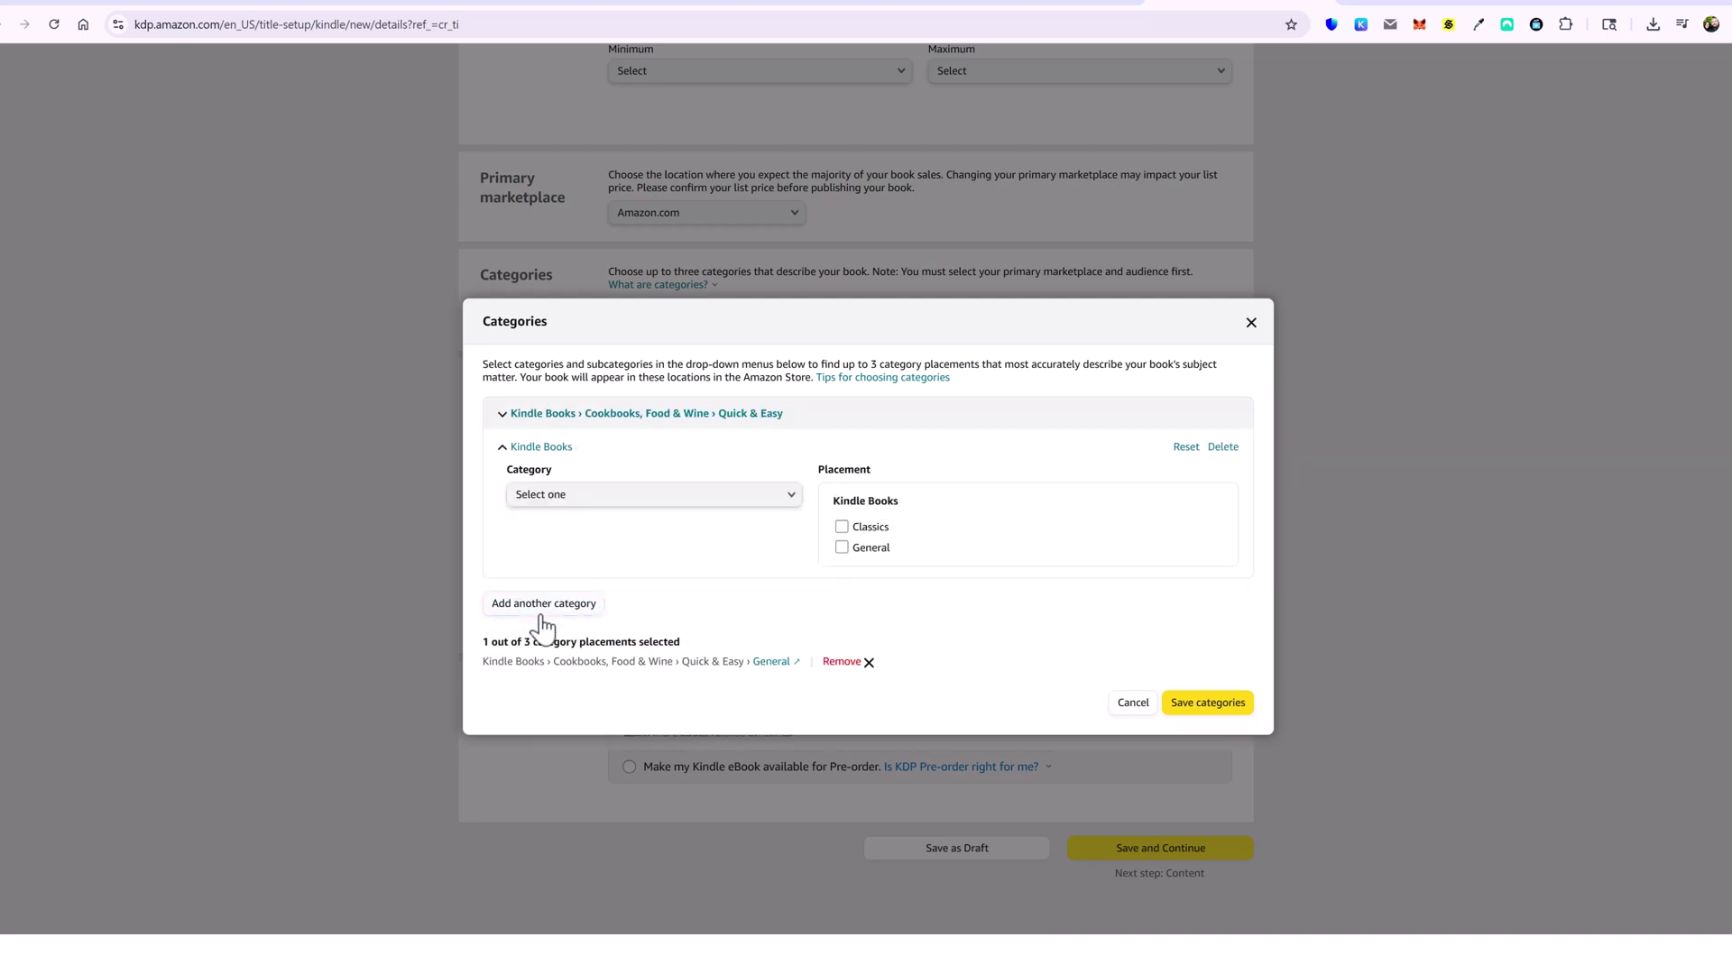
{"action": "left_click", "coordinate": [619, 502]}
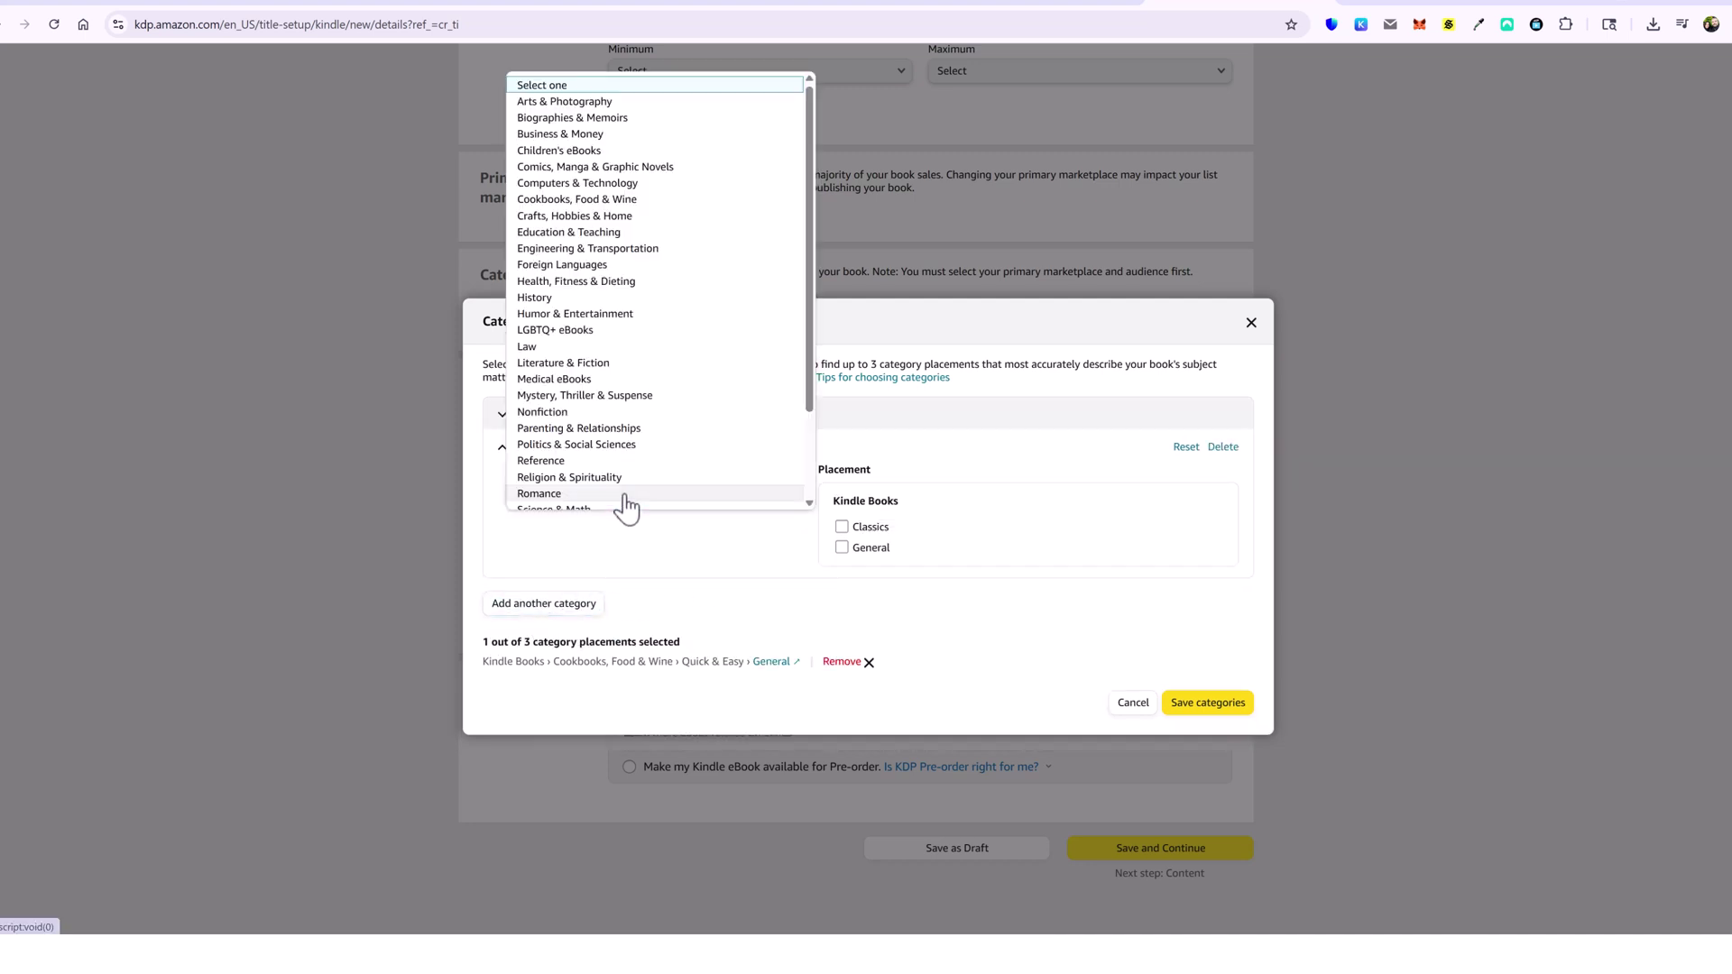
{"action": "left_click", "coordinate": [616, 200]}
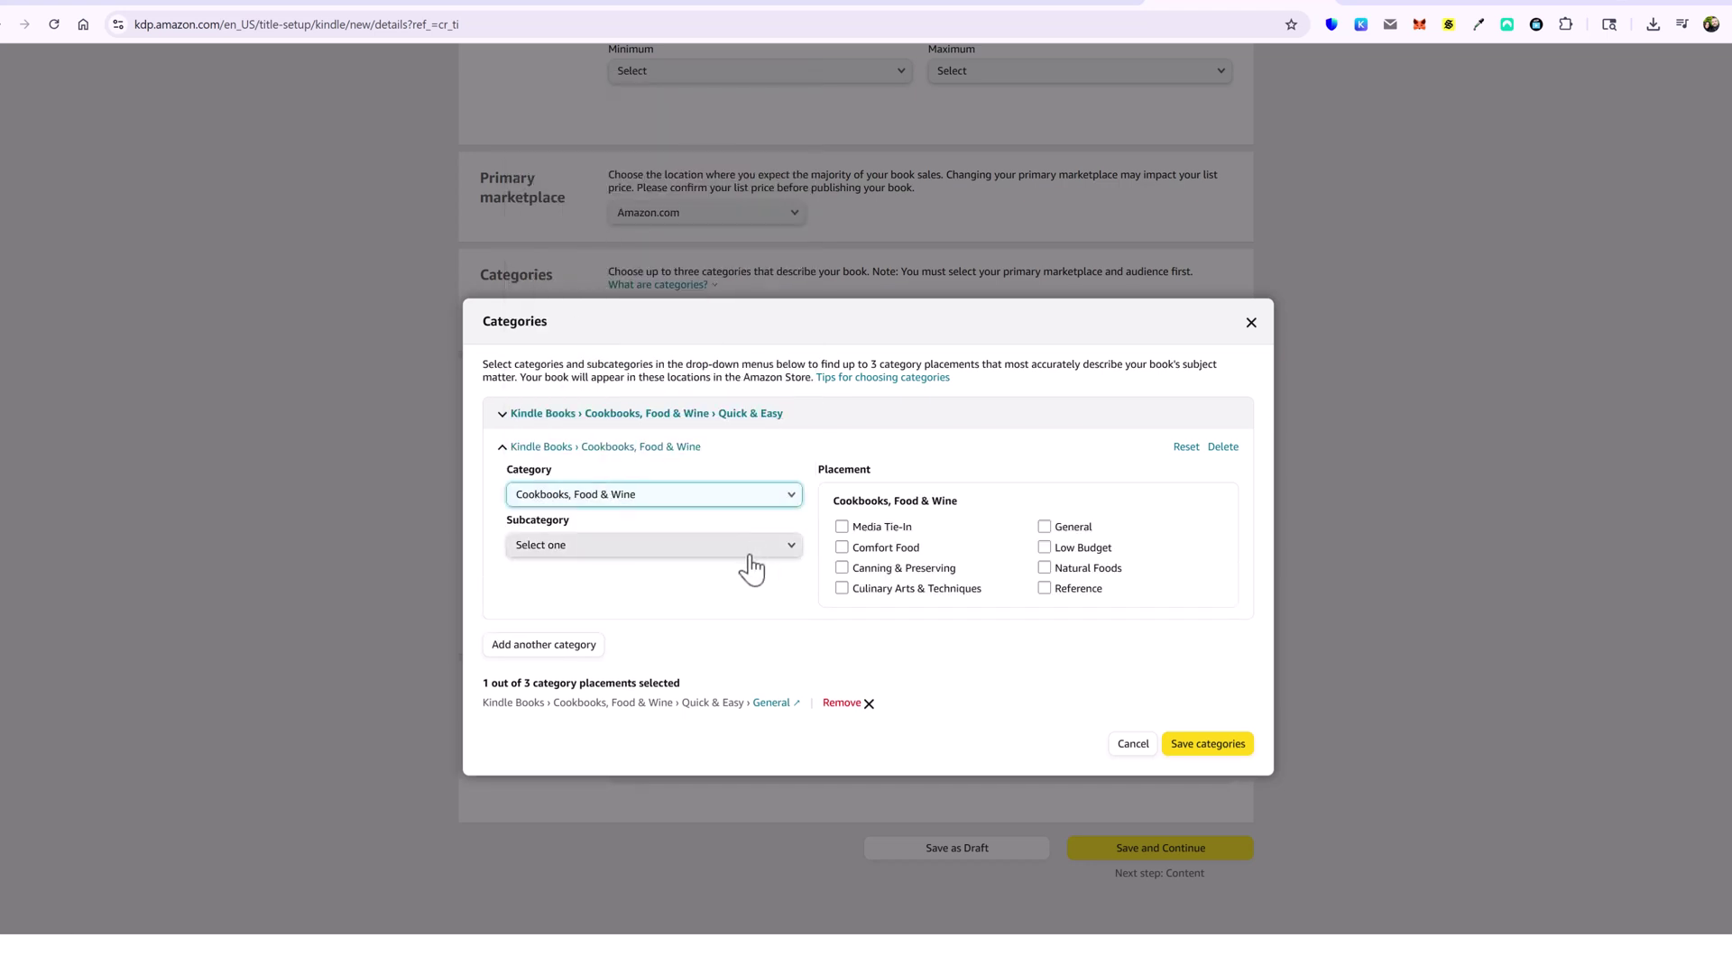
{"action": "left_click", "coordinate": [843, 548]}
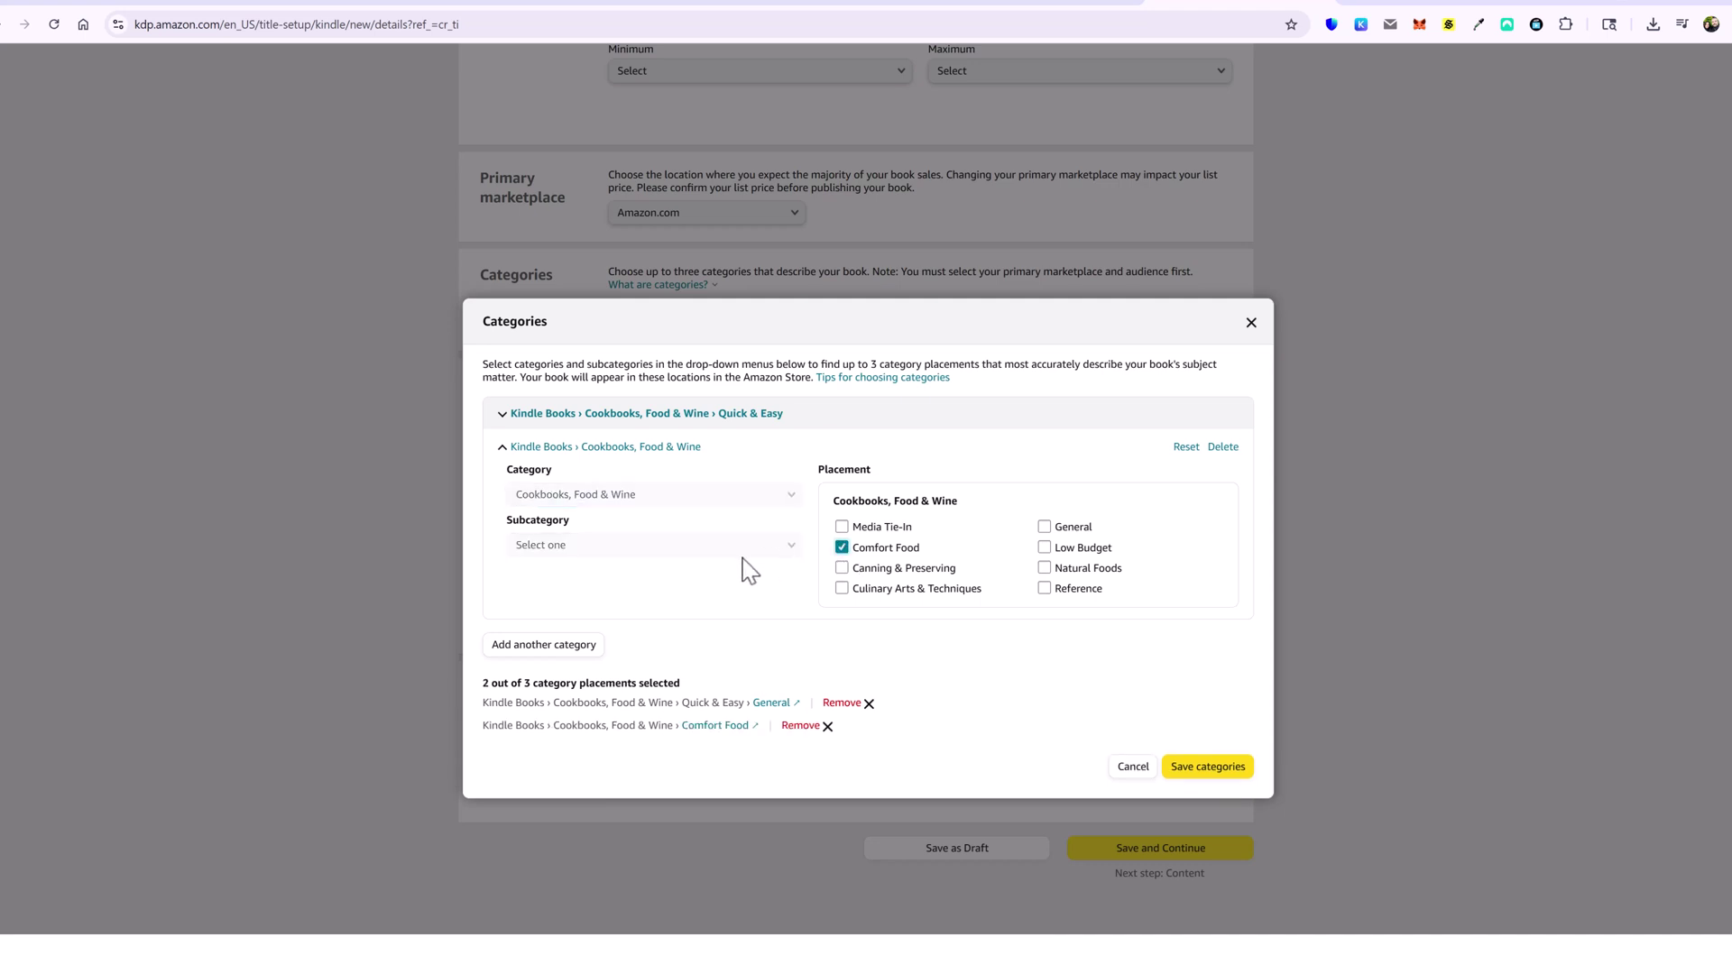
Check ChatGPT's optional category suggestions, highlighting Humor & Entertainment > Humor > Cooking & Food
{"action": "left_click", "coordinate": [1404, 11]}
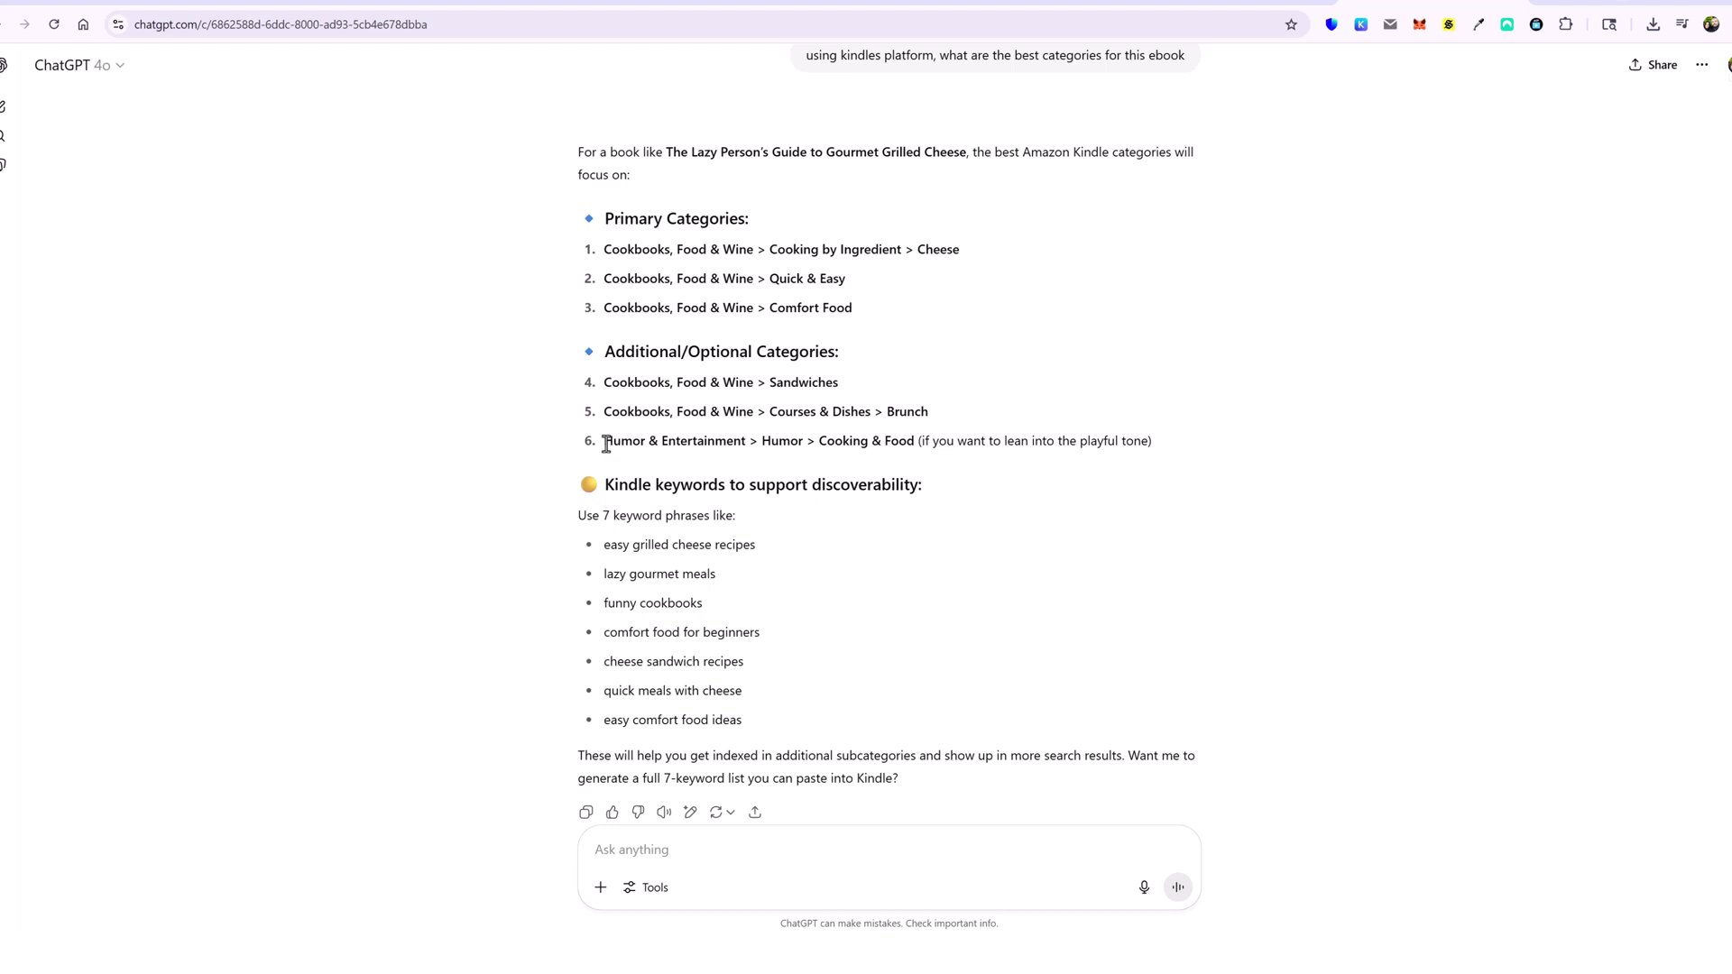
{"action": "left_click_drag", "start_coordinate": [606, 446], "coordinate": [916, 444]}
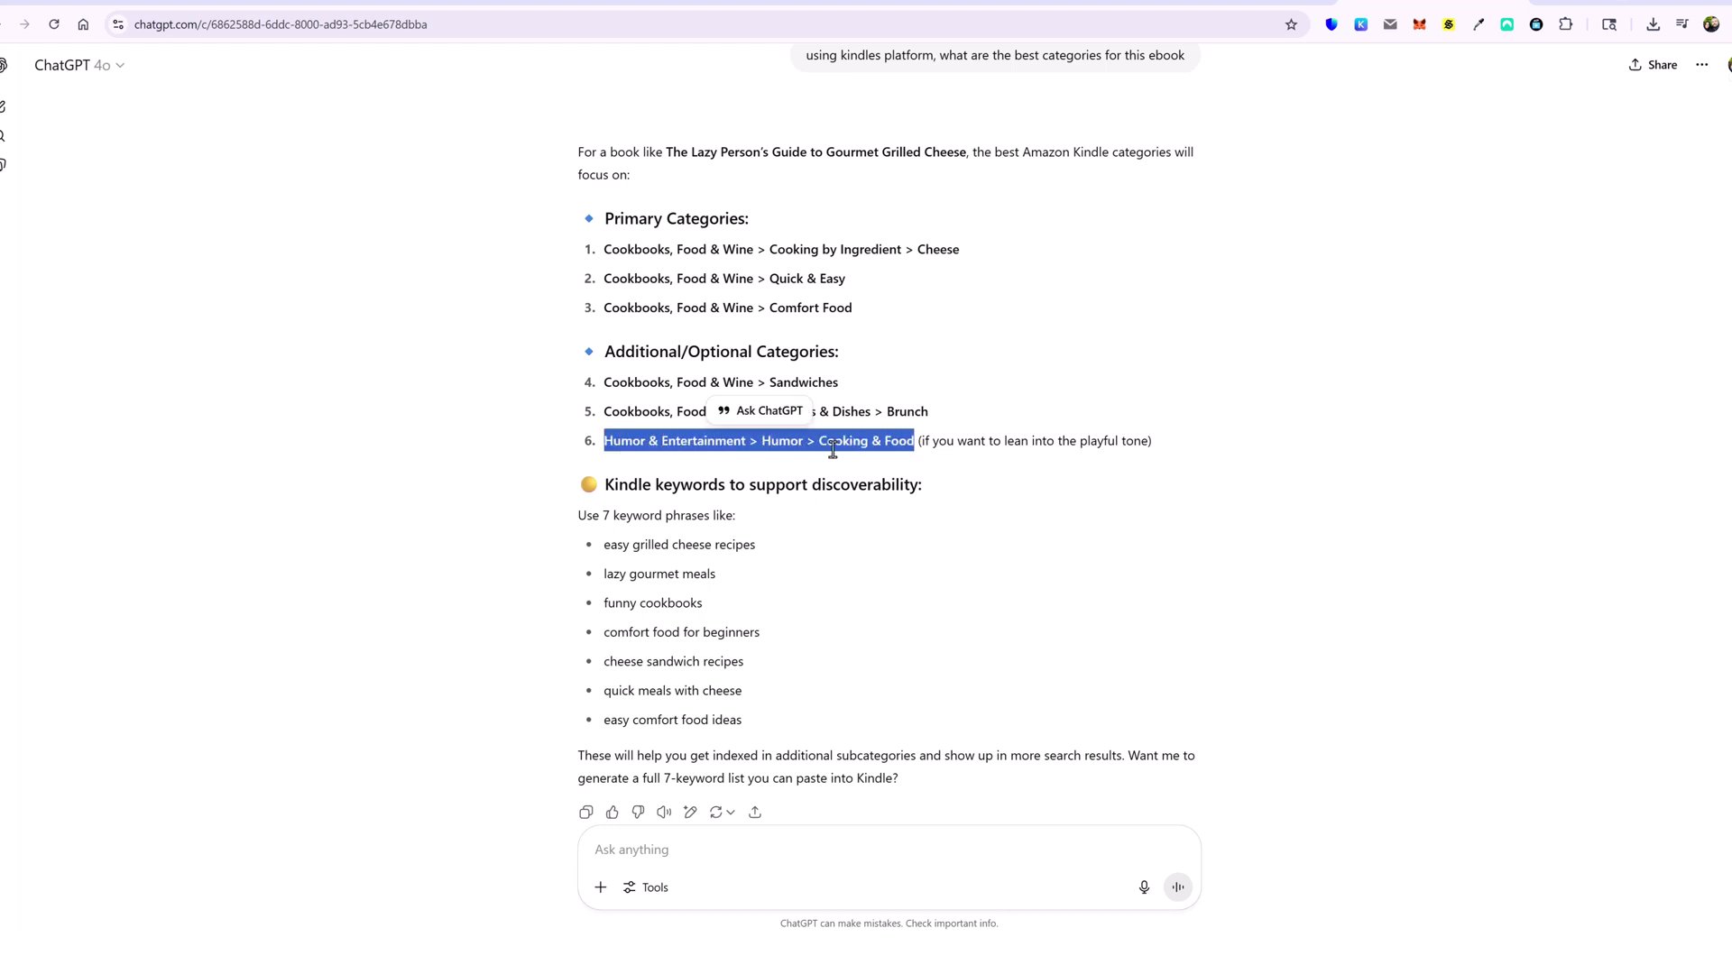
{"action": "left_click", "coordinate": [1204, 7]}
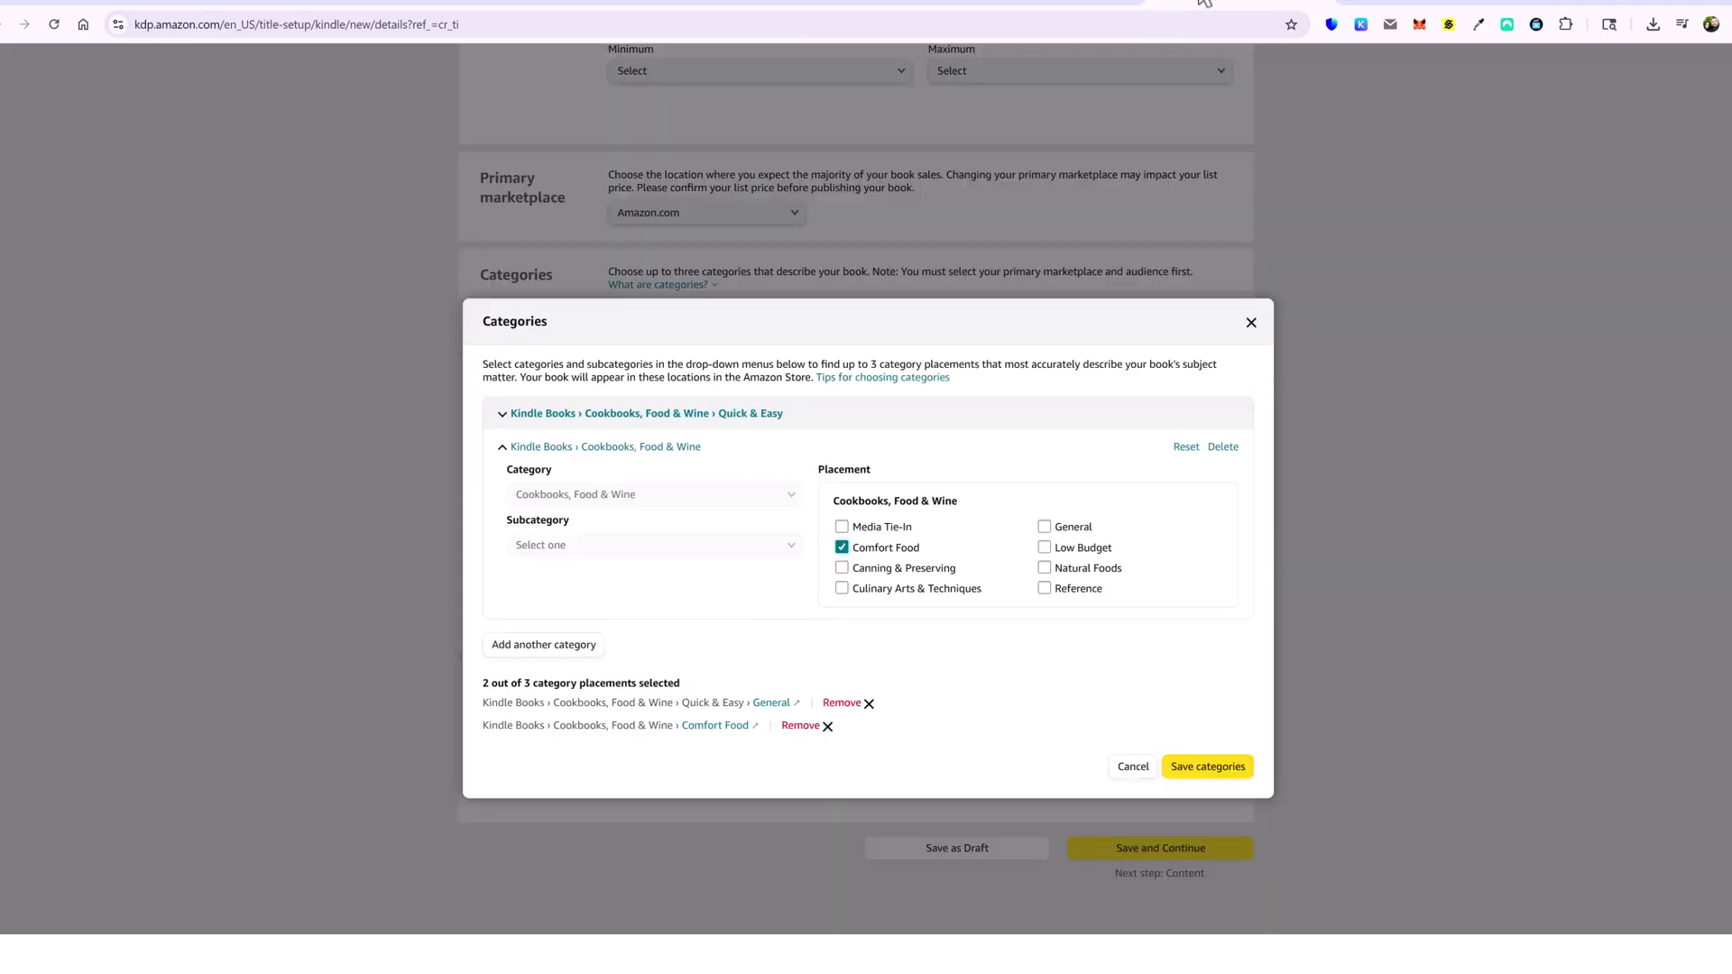
Add a third category entry and try Humor & Entertainment with the Humor subcategory
{"action": "left_click", "coordinate": [561, 646]}
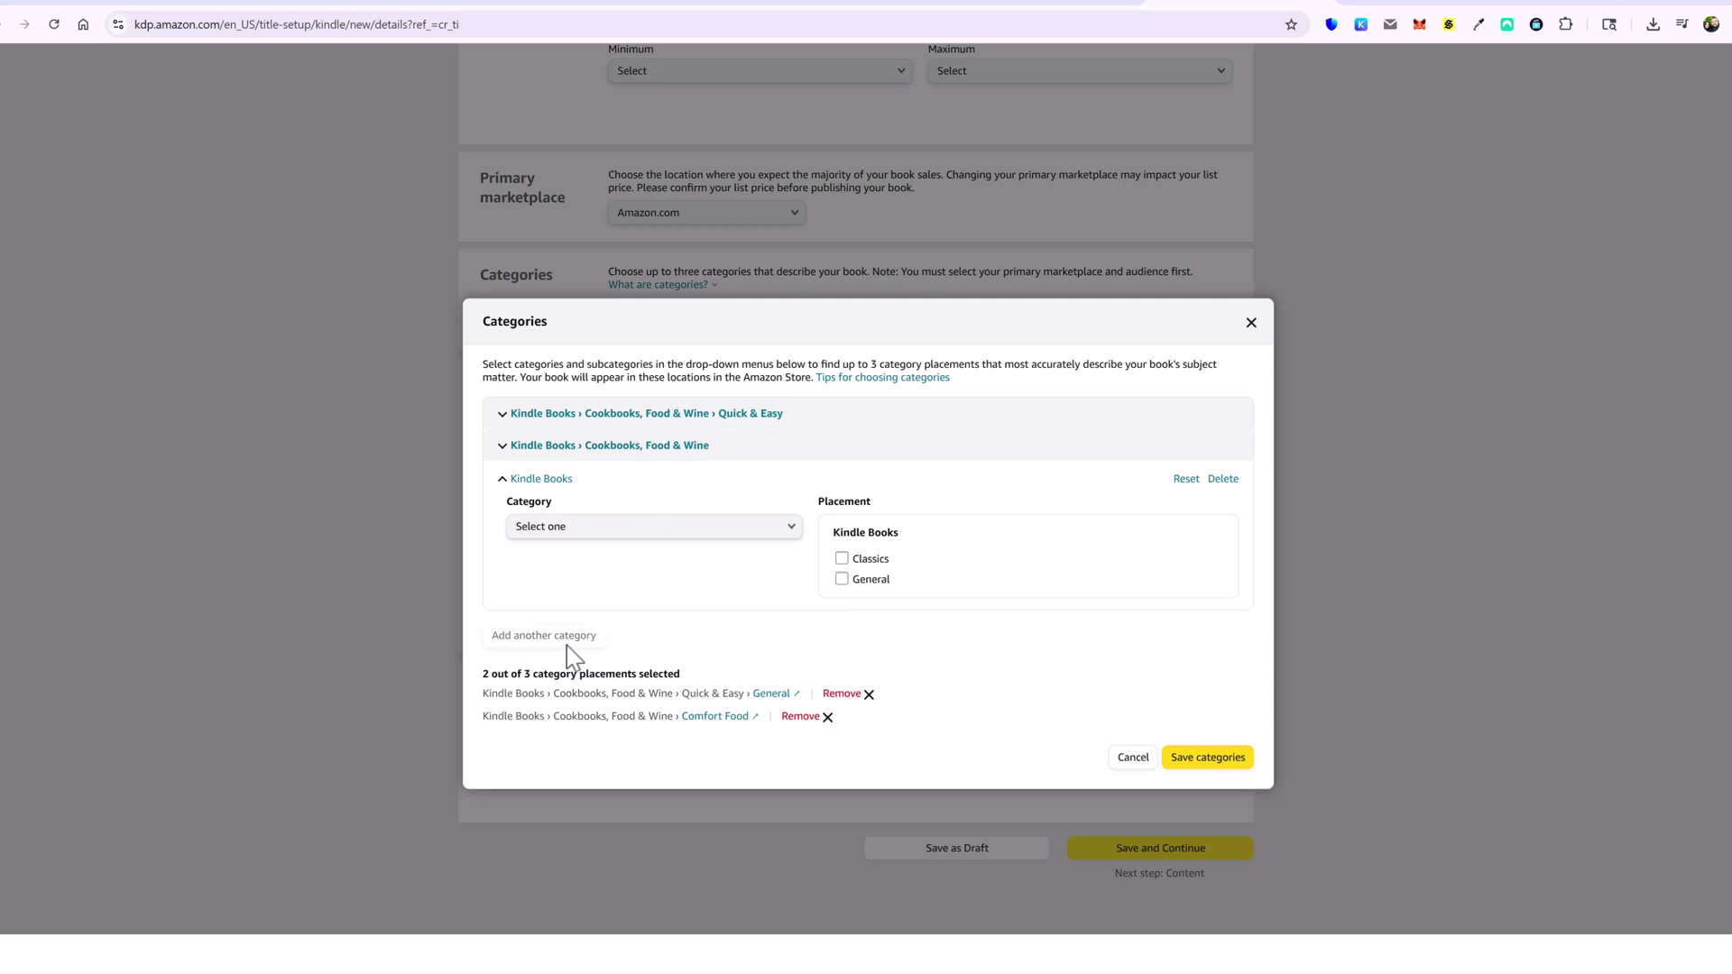
{"action": "left_click", "coordinate": [638, 530]}
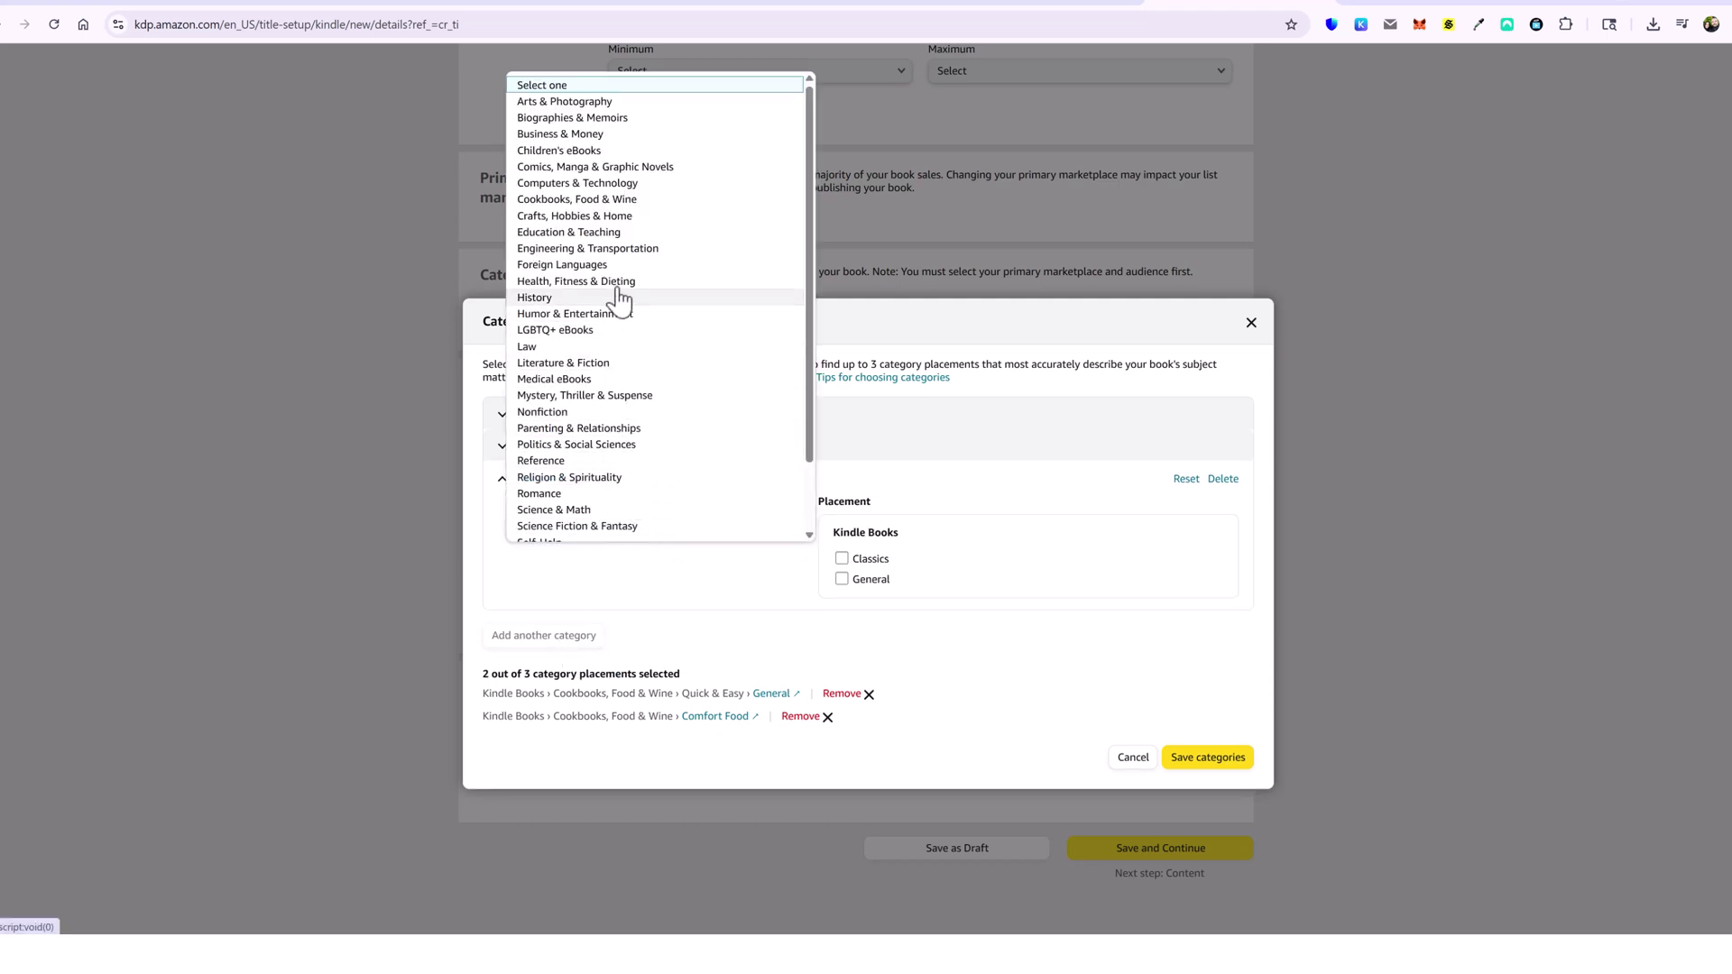
{"action": "left_click", "coordinate": [552, 314]}
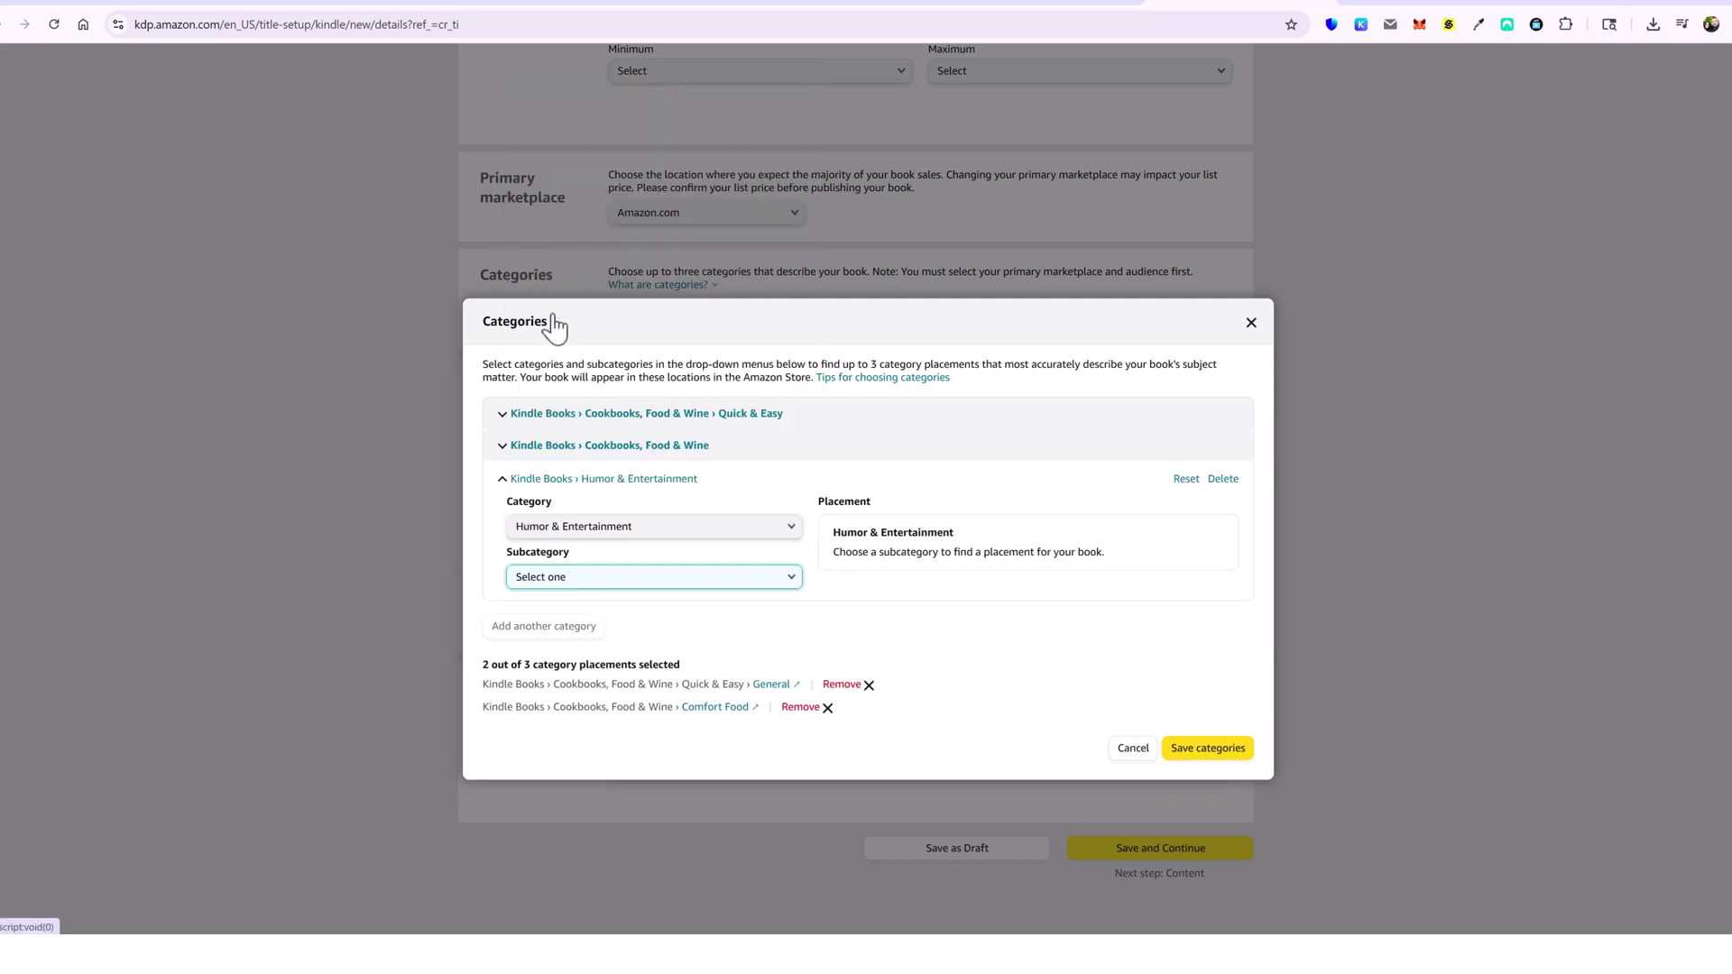
{"action": "left_click", "coordinate": [668, 584]}
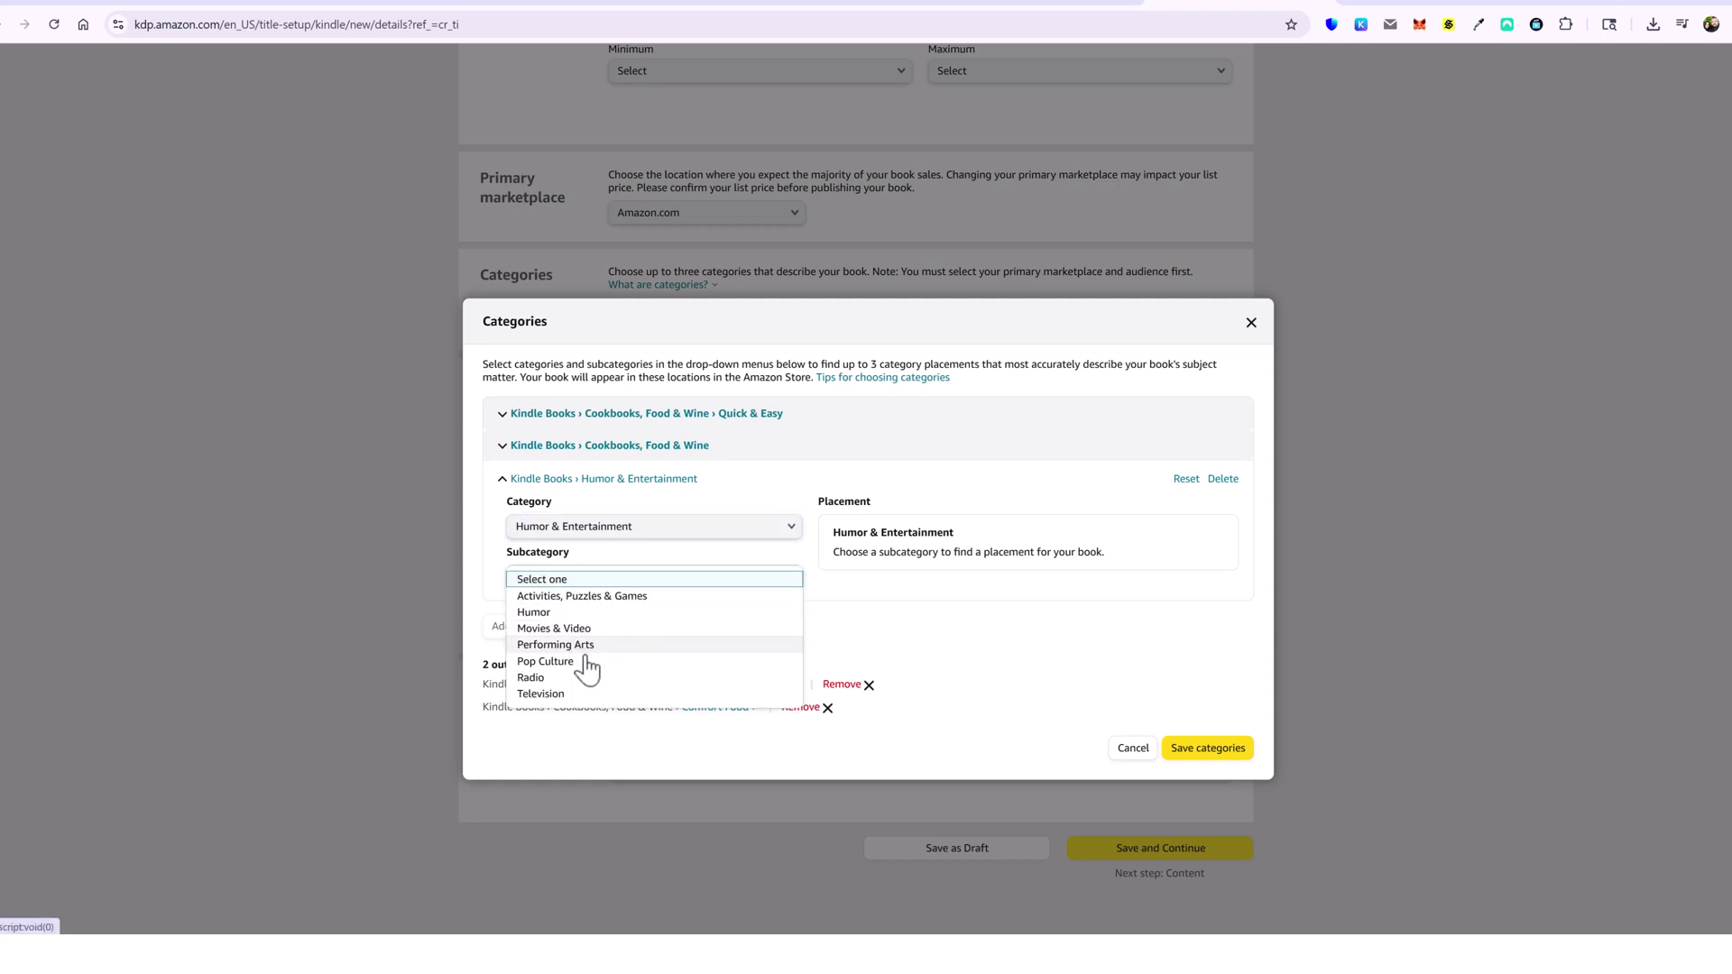
{"action": "left_click", "coordinate": [550, 614]}
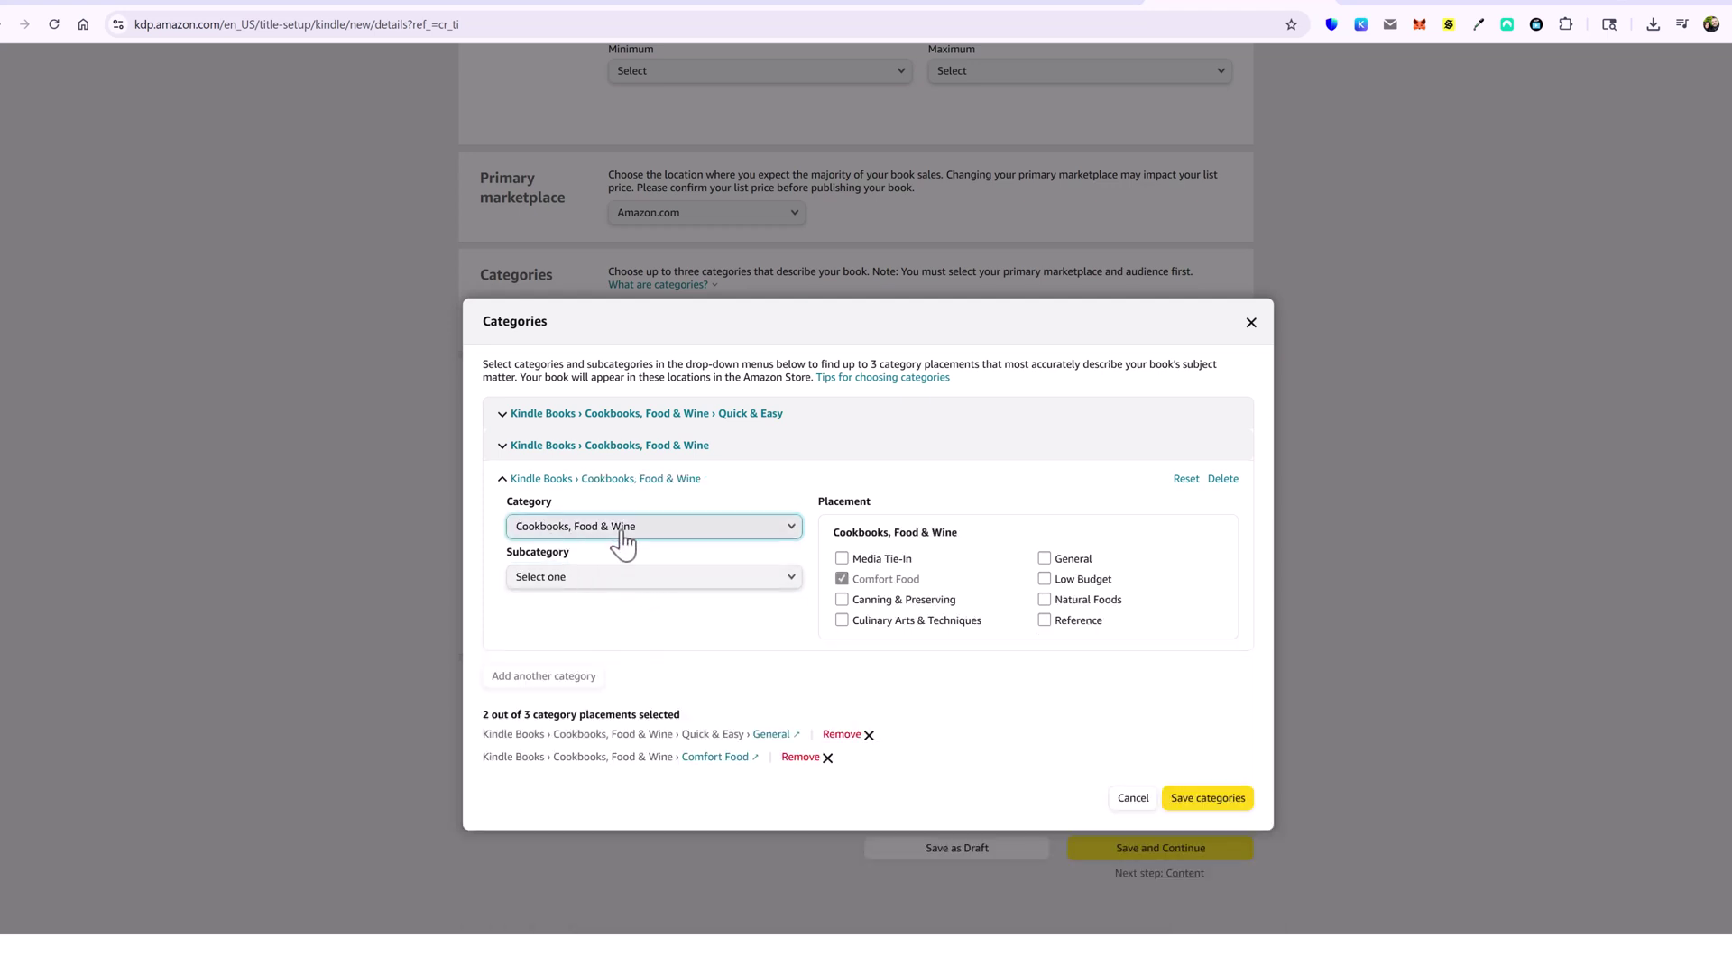
Set the third category placement to Cookbooks, Food & Wine › Cooking by Ingredient › Cheese & Dairy and save the categories
{"action": "left_click", "coordinate": [612, 582]}
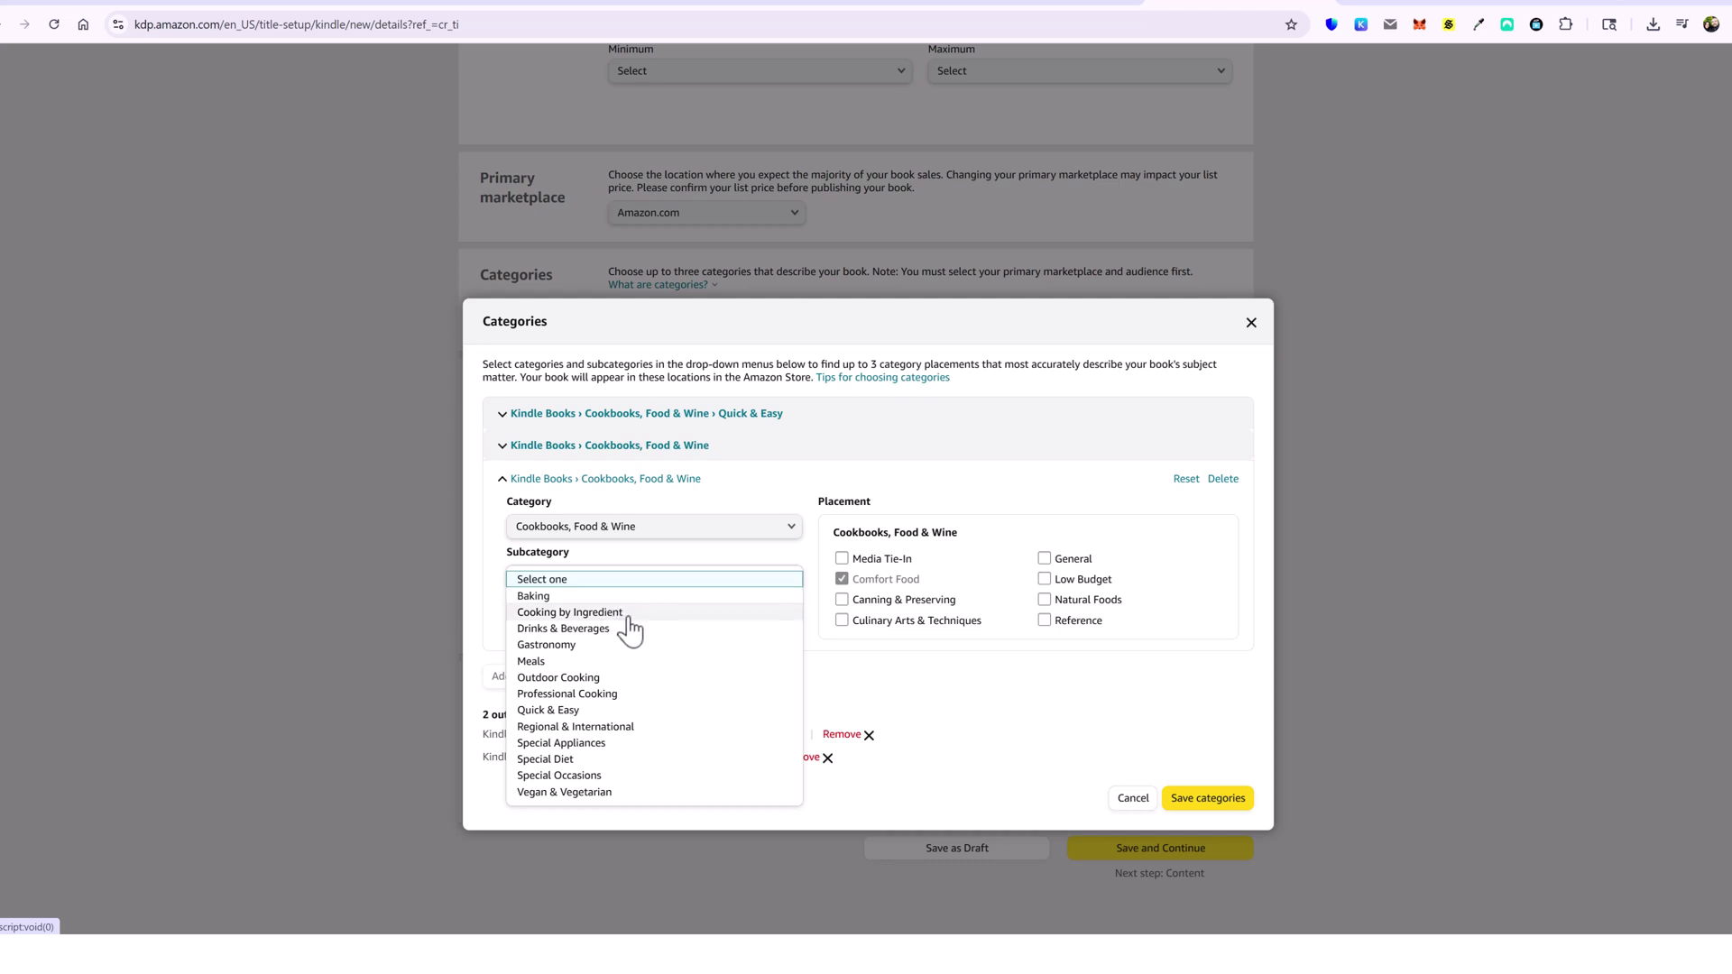
{"action": "left_click", "coordinate": [569, 613]}
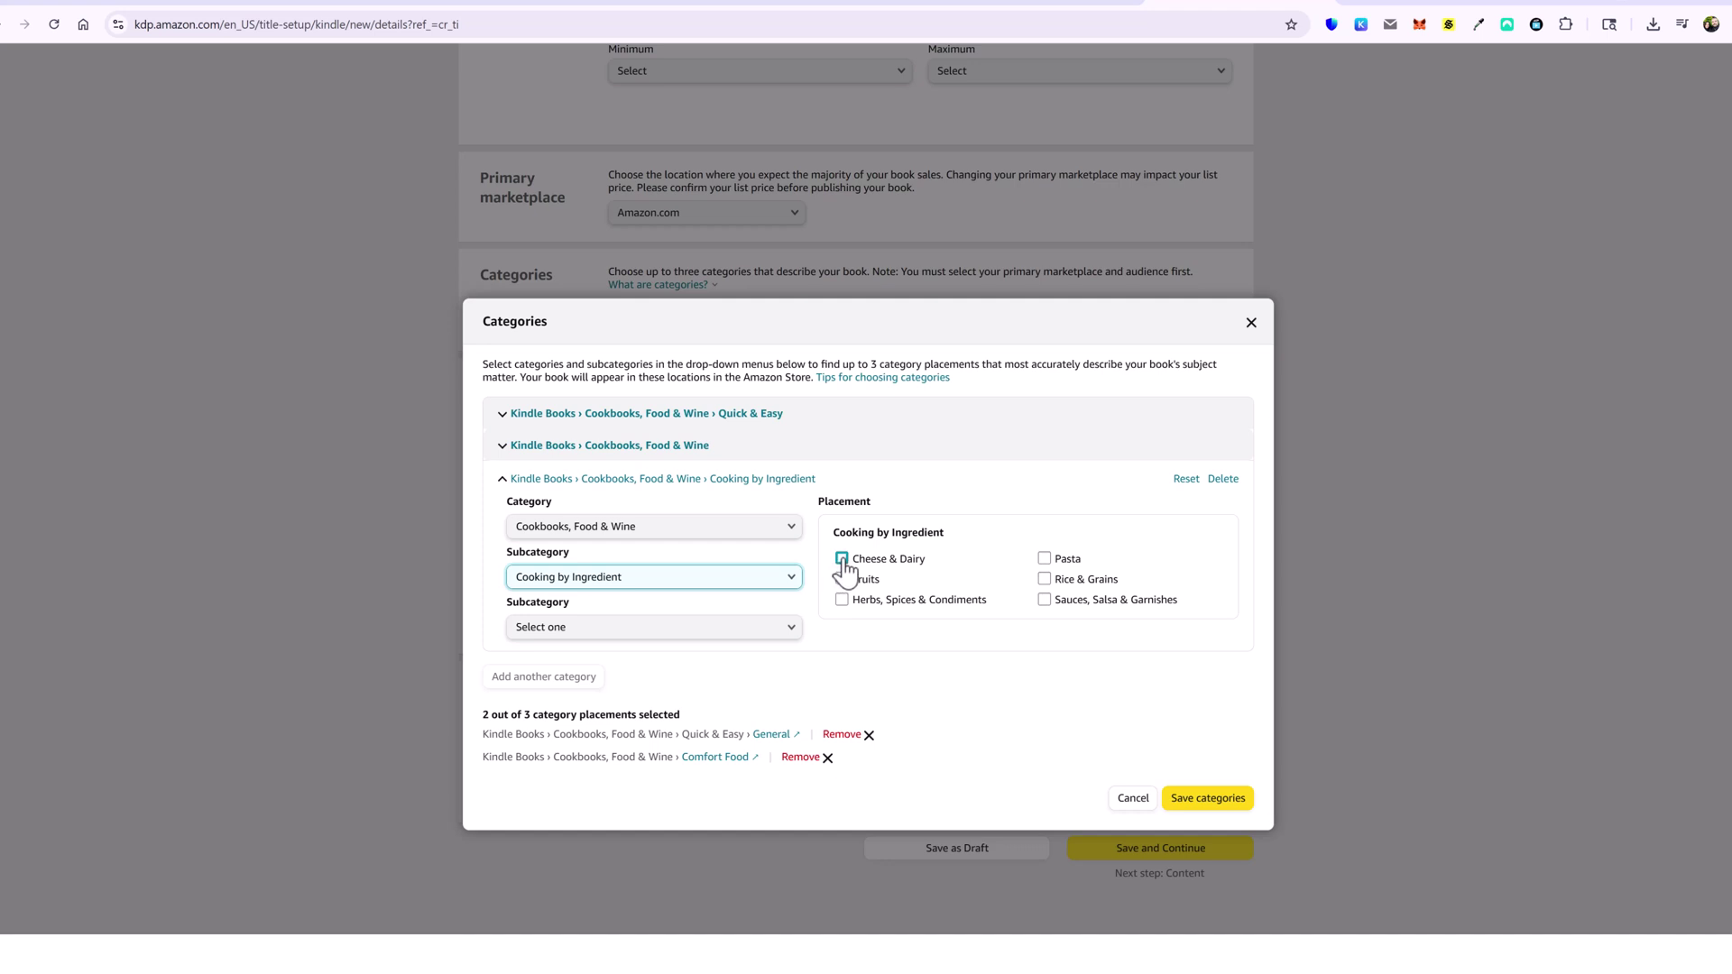
{"action": "left_click", "coordinate": [659, 630]}
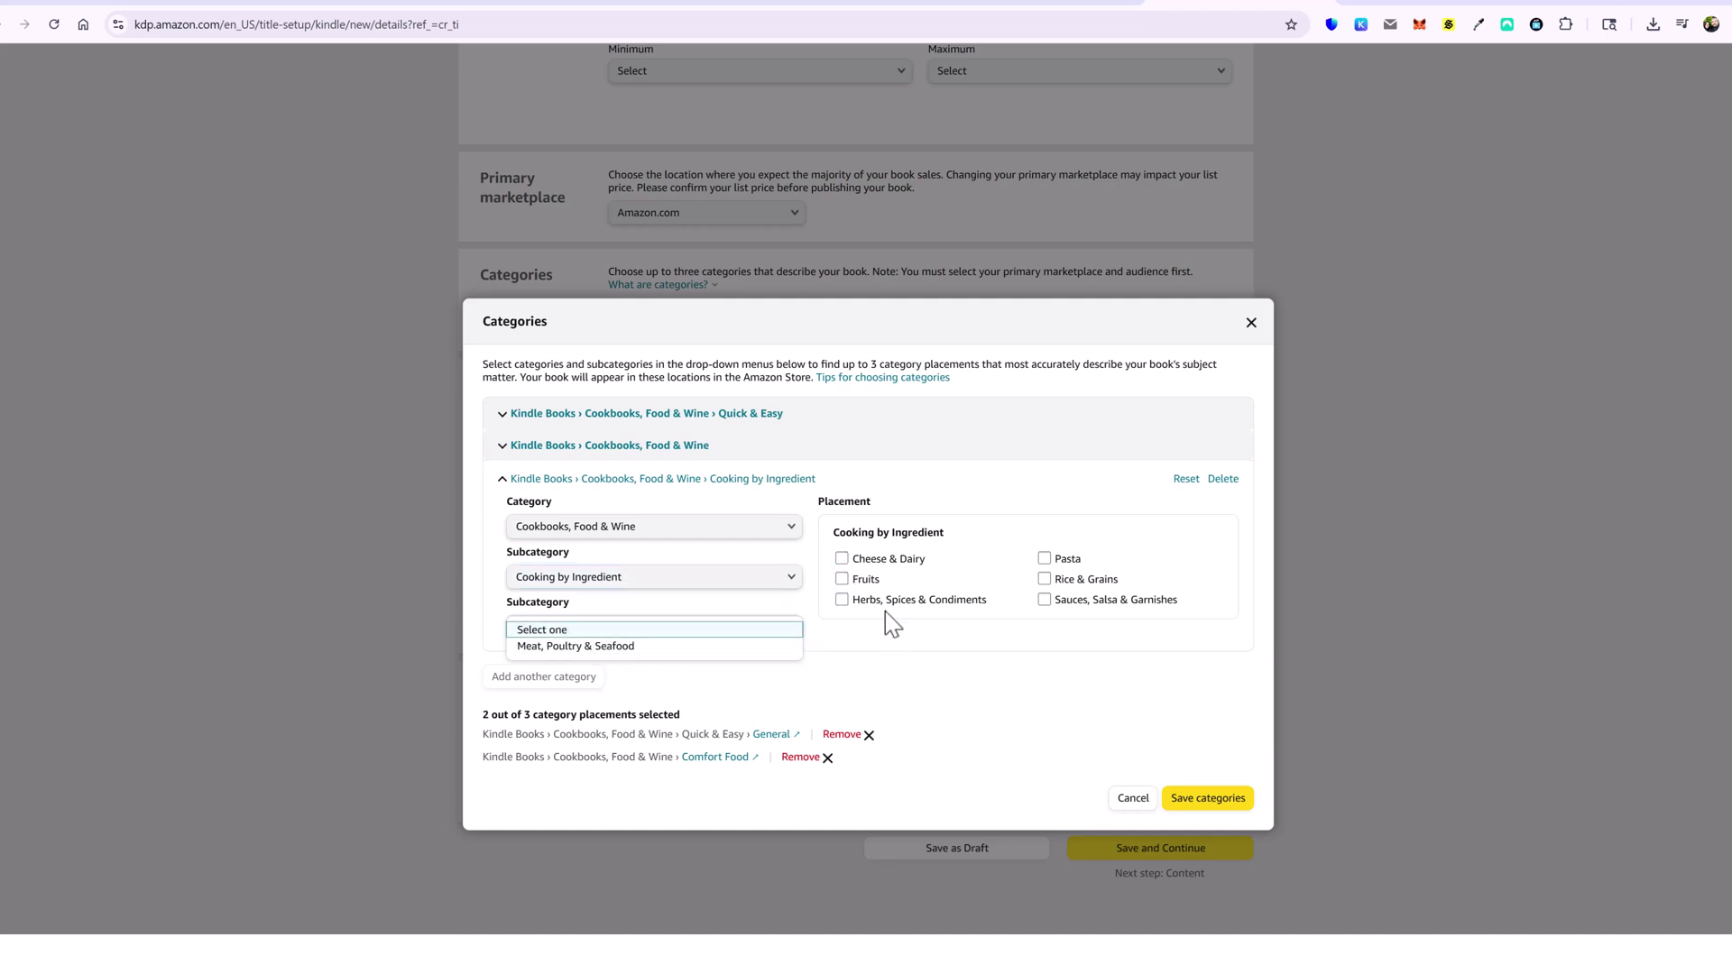
{"action": "left_click", "coordinate": [843, 561]}
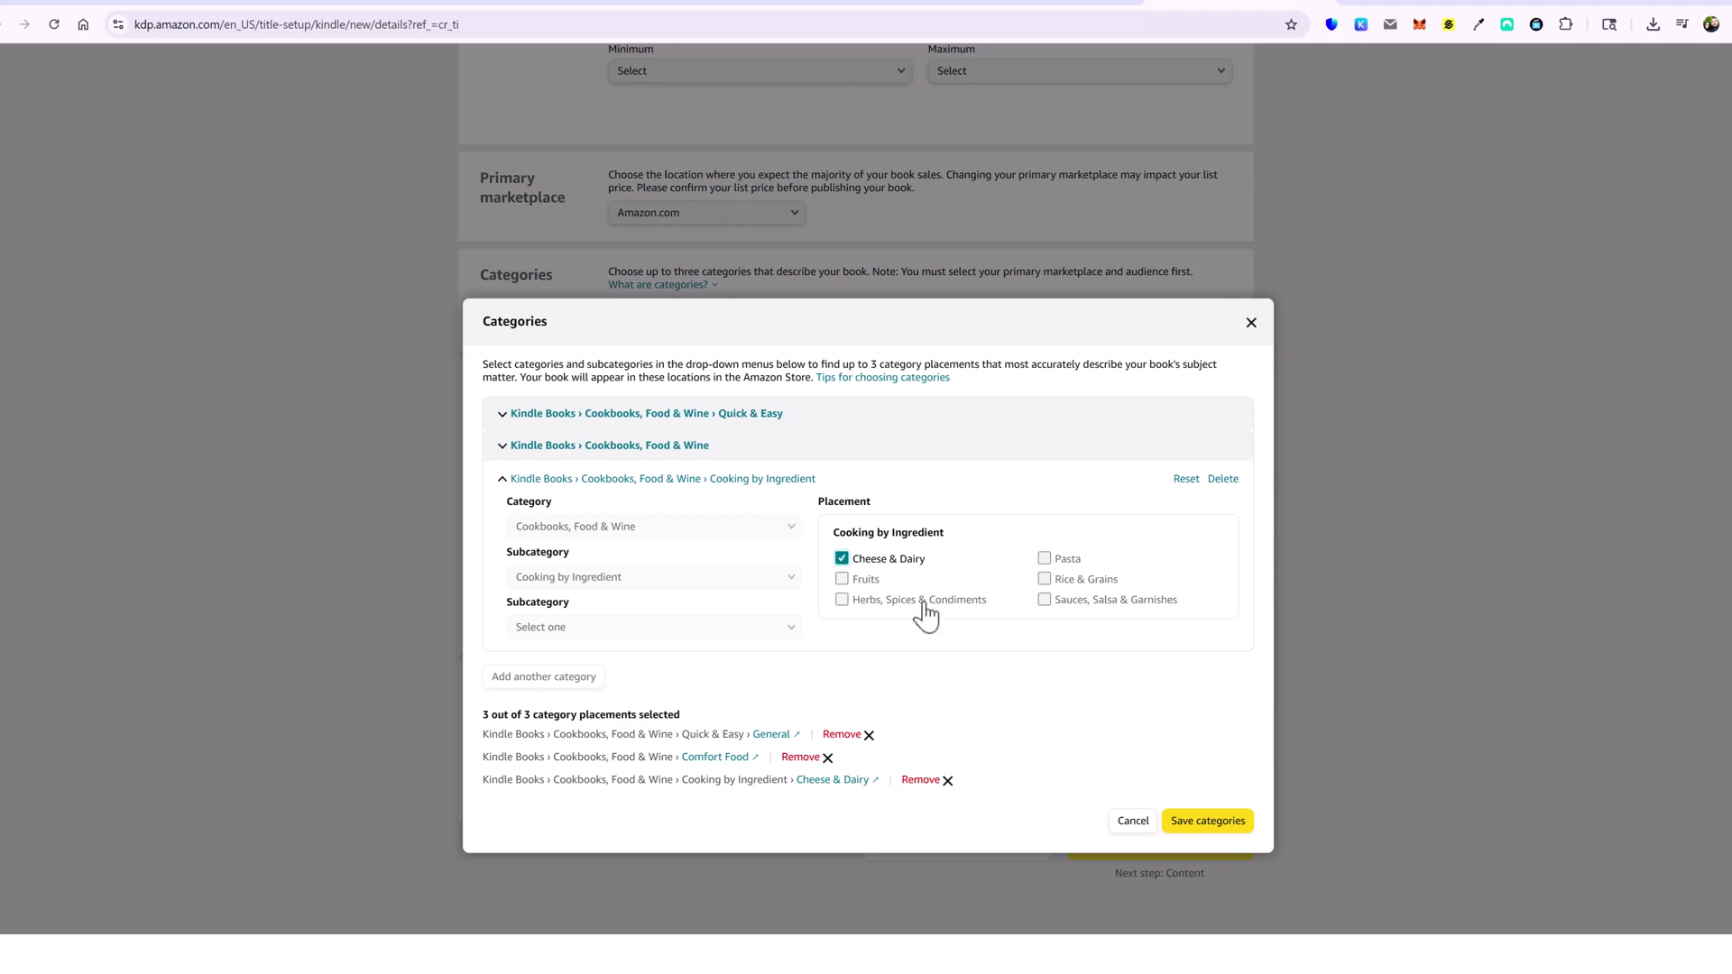
{"action": "left_click", "coordinate": [1200, 821]}
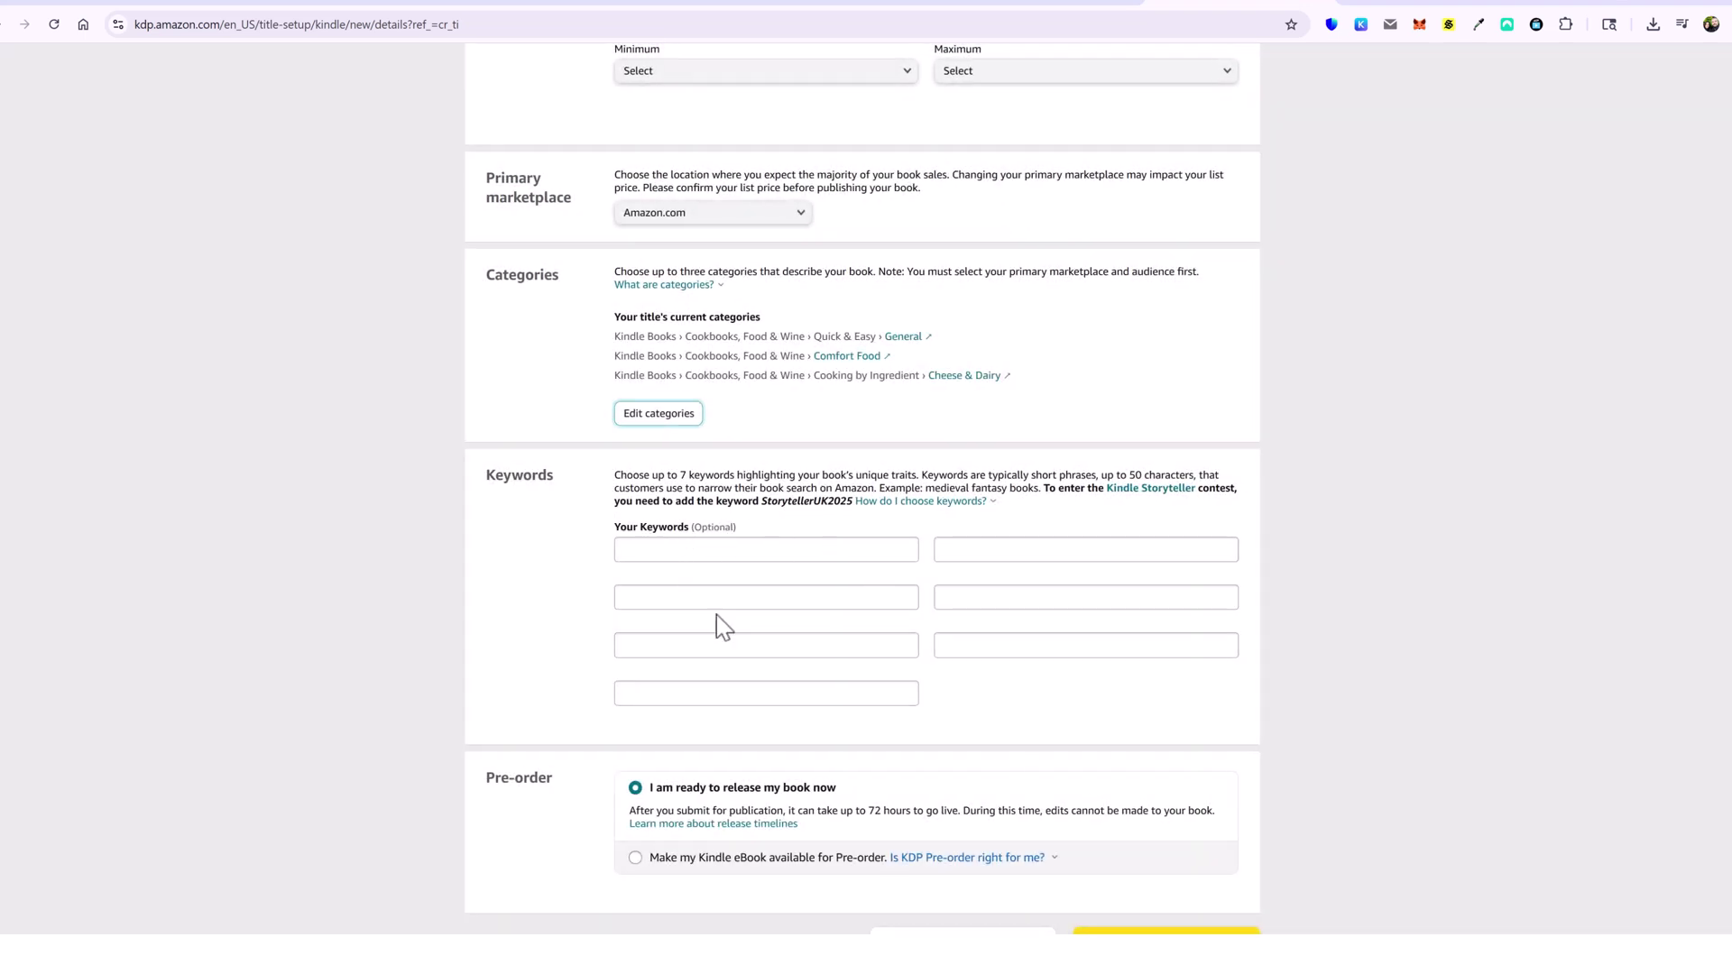
Fill the seven keyword fields with ChatGPT's phrases, from "easy grilled cheese recipes" to "easy comfort food ideas", and save and continue to Content
{"action": "scroll", "coordinate": [722, 622], "scroll_direction": "down", "scroll_amount": 1}
{"action": "left_click", "coordinate": [1395, 4]}
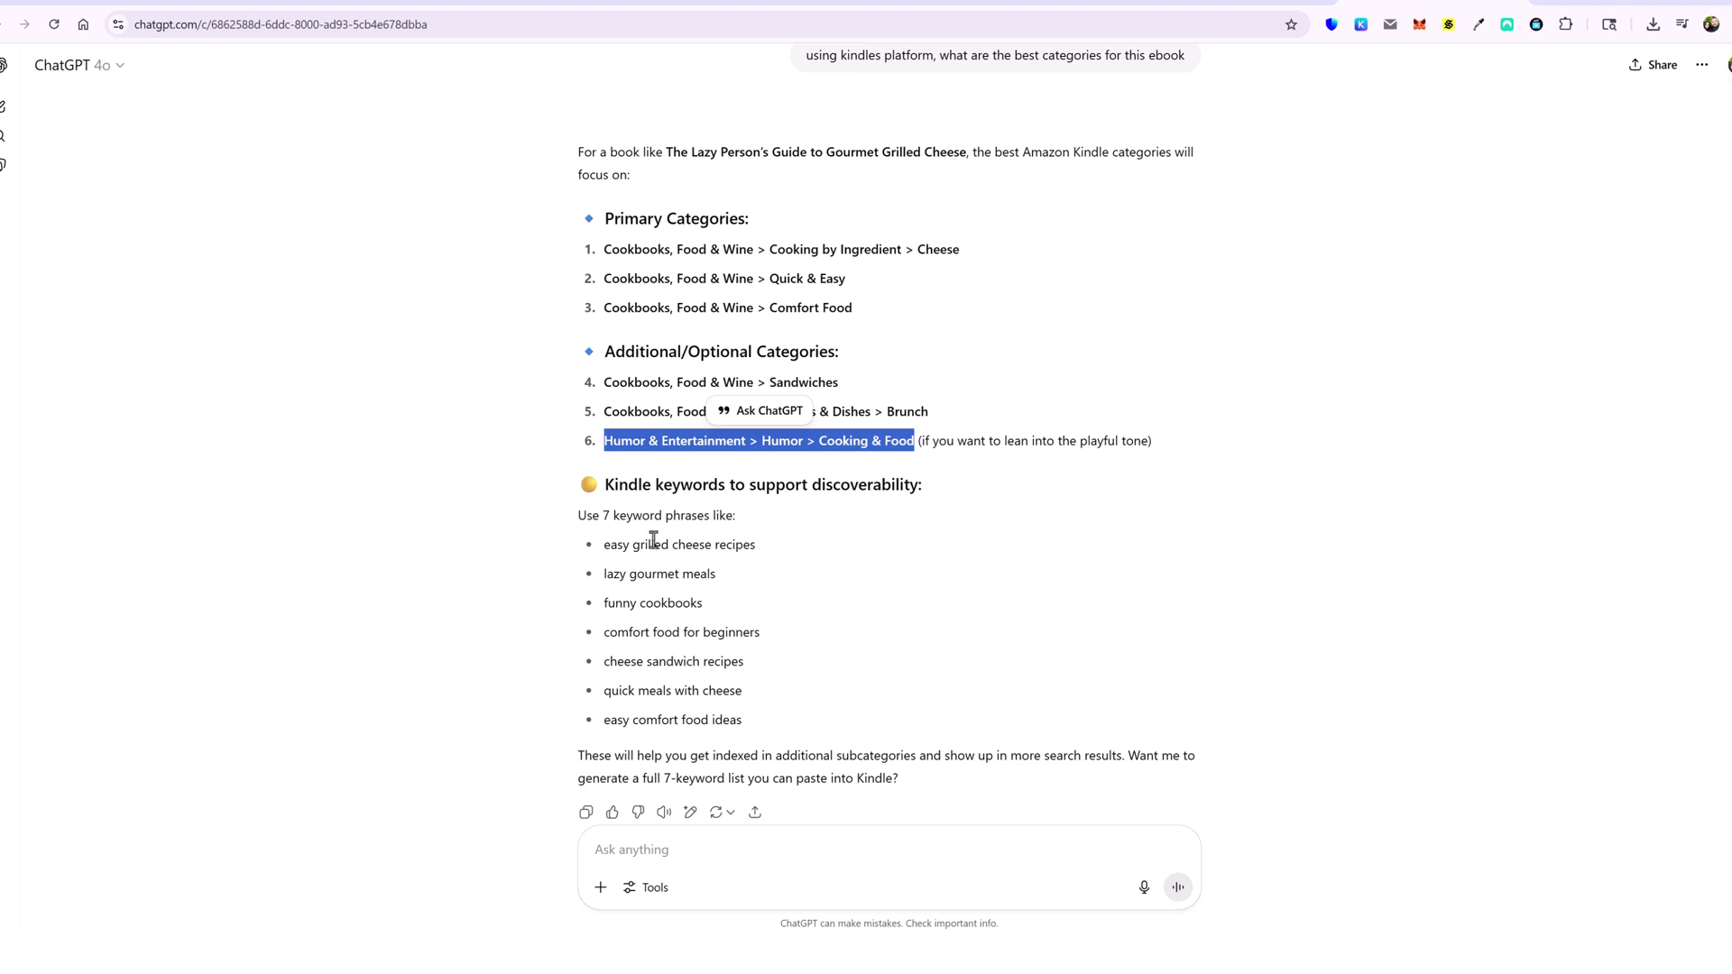
{"action": "left_click_drag", "start_coordinate": [612, 547], "coordinate": [772, 553]}
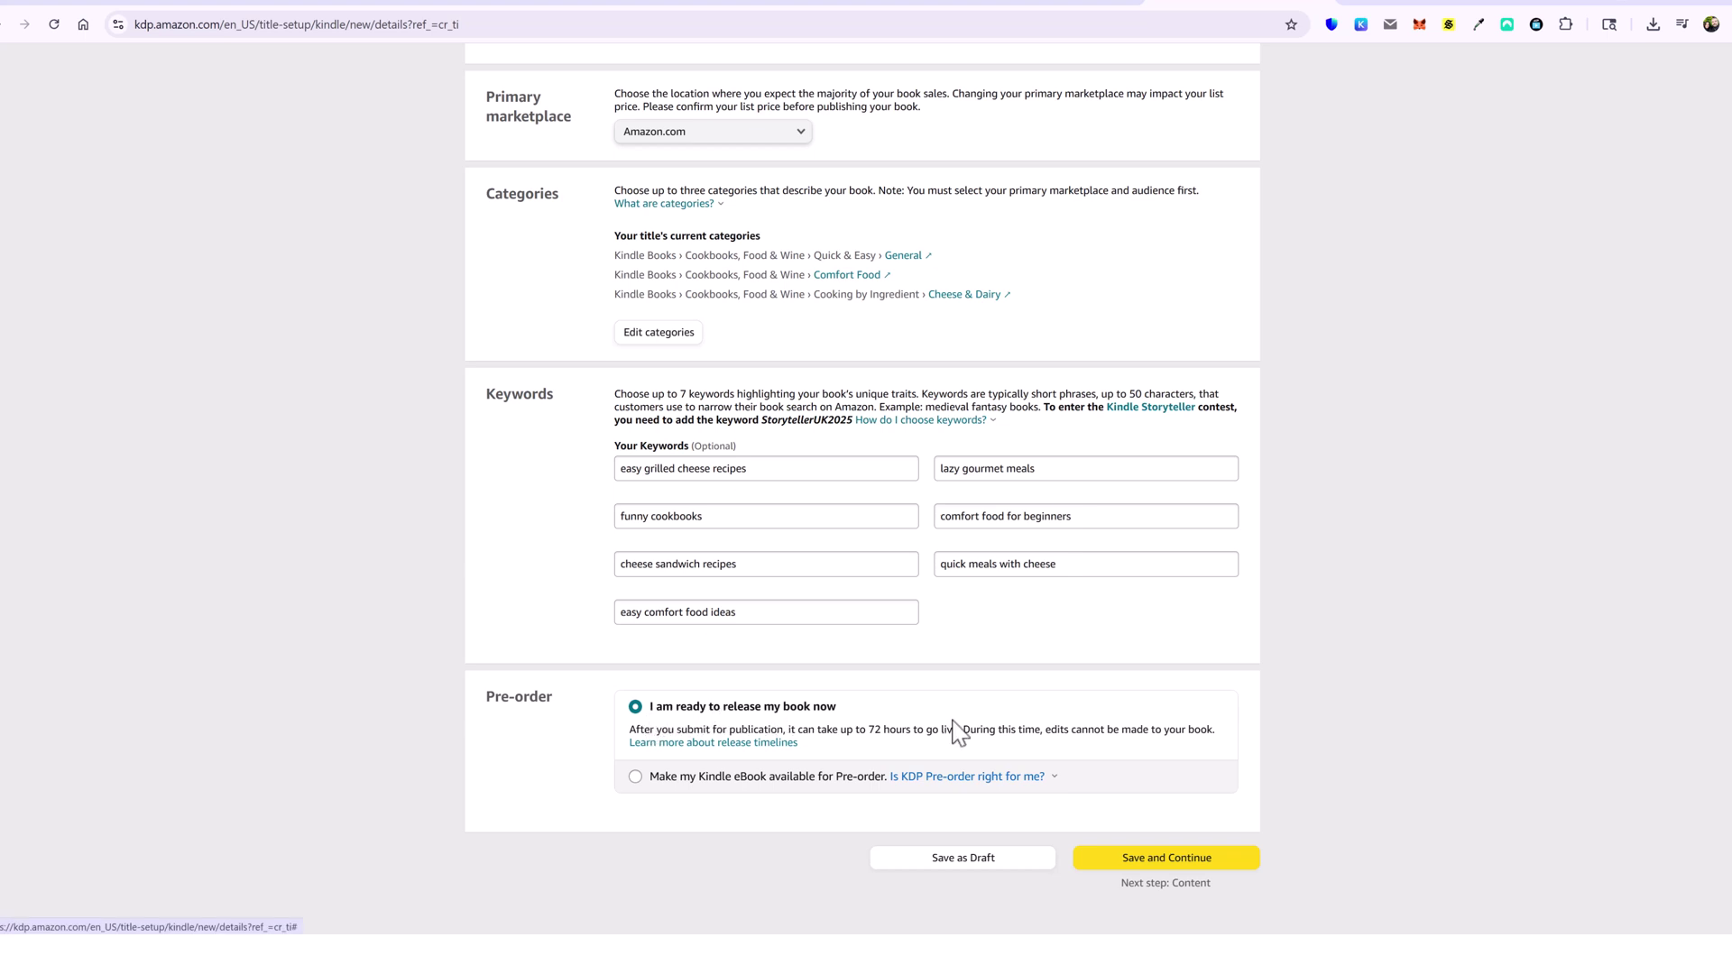
{"action": "left_click", "coordinate": [1154, 866]}
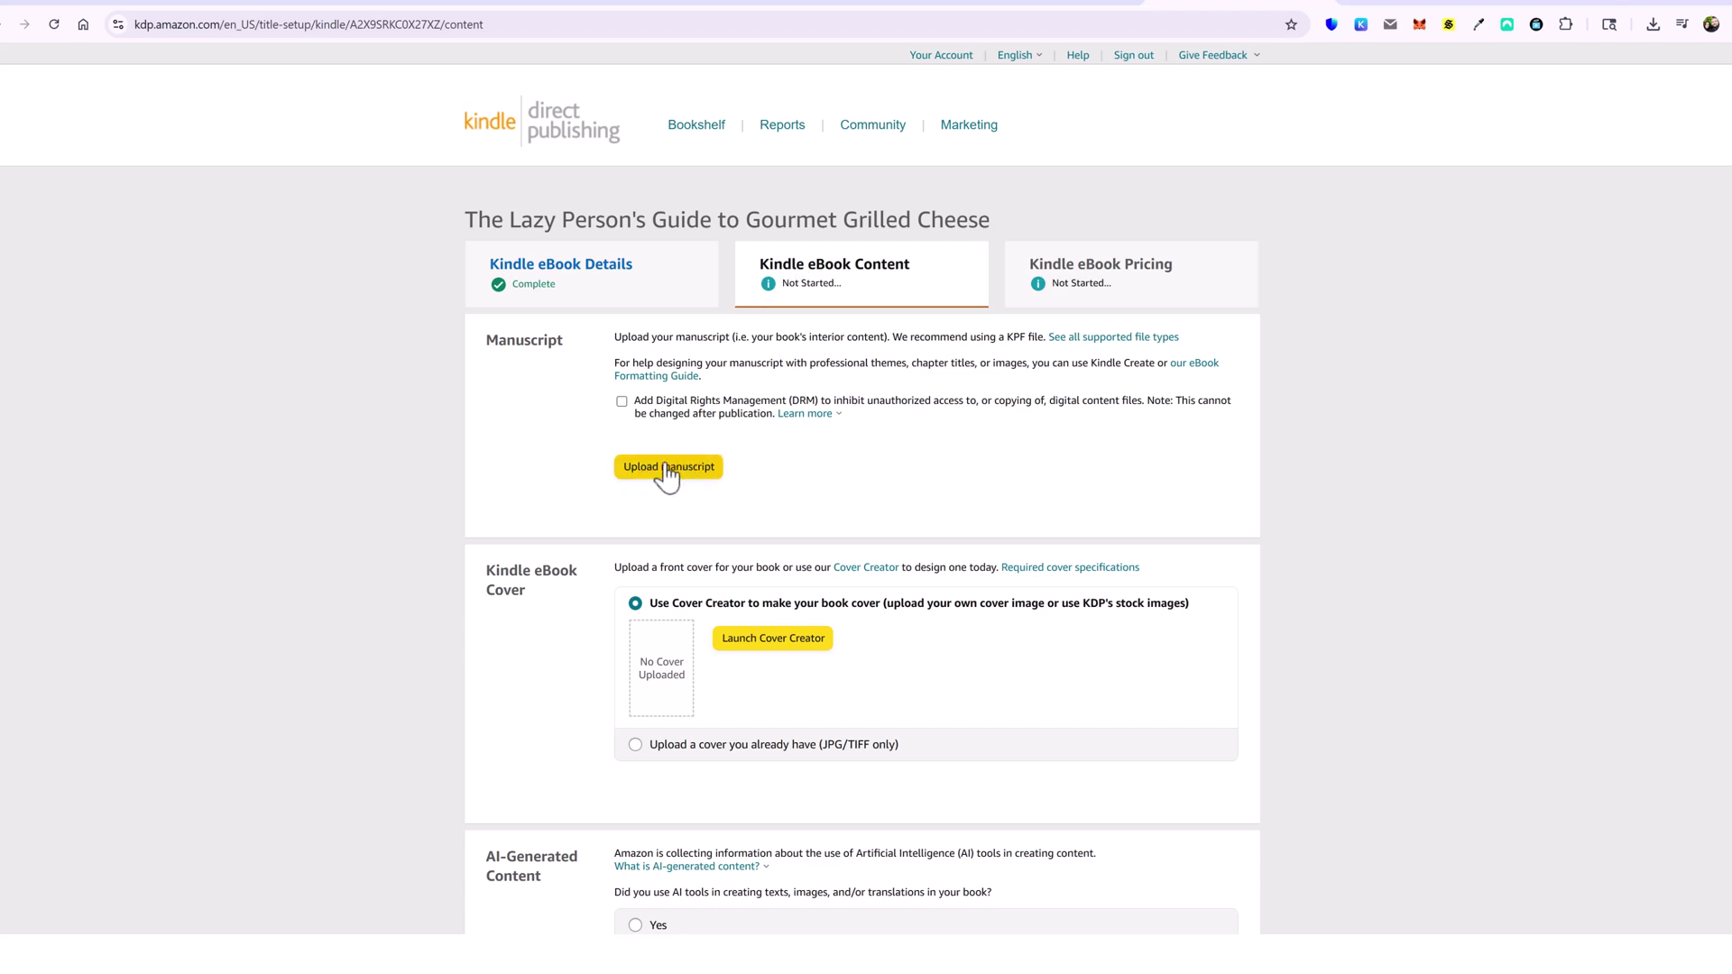
Switch to eBookWriter to download the cooking_v1 EPUB, and upload it to Kindle Direct Publishing as the manuscript
{"action": "left_click", "coordinate": [301, 4]}
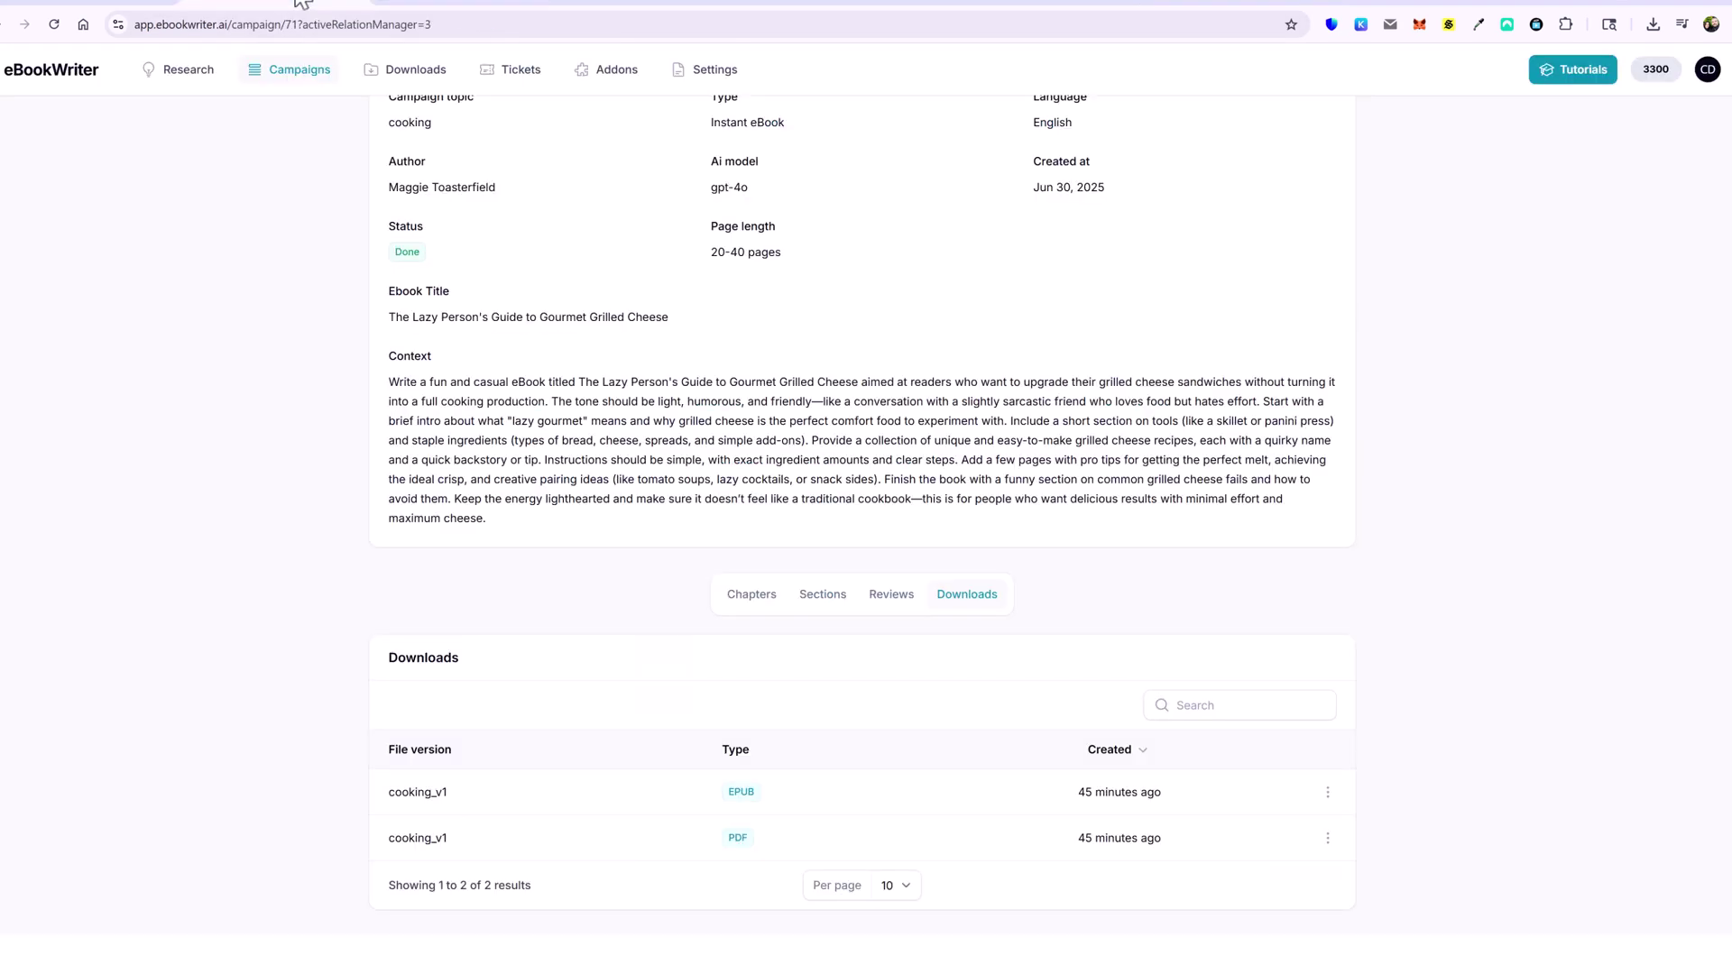
{"action": "scroll", "coordinate": [505, 216], "scroll_direction": "up", "scroll_amount": 5}
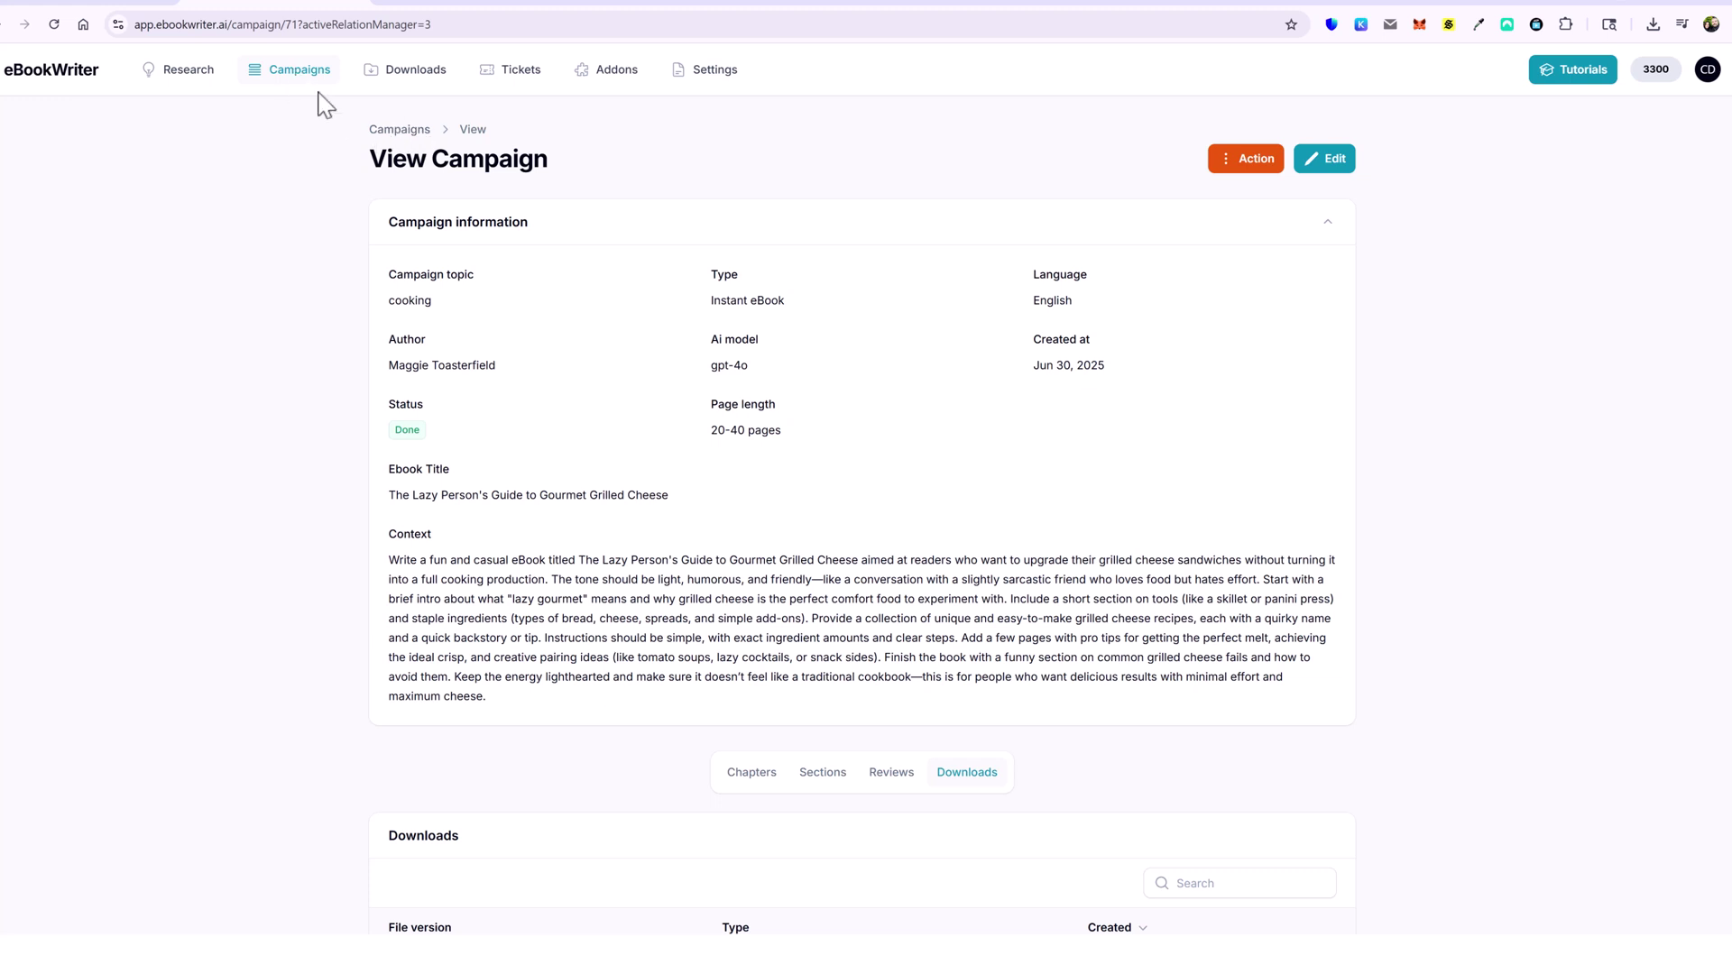
{"action": "scroll", "coordinate": [1113, 650], "scroll_direction": "down", "scroll_amount": 2}
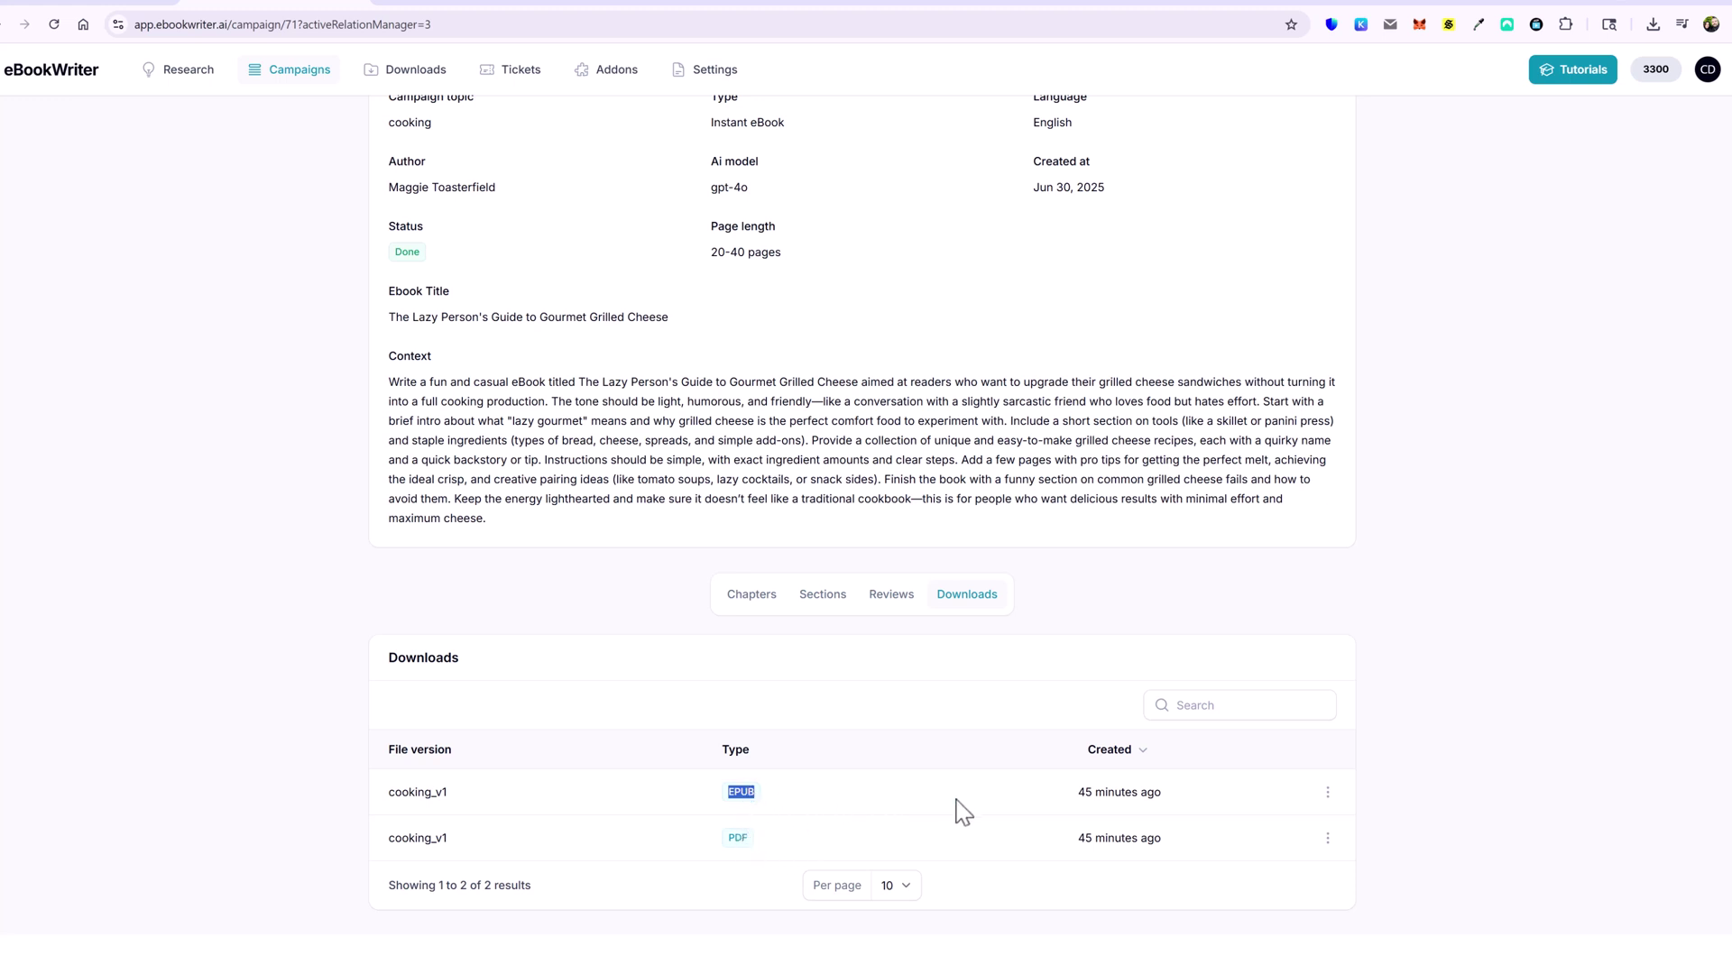
{"action": "left_click", "coordinate": [1328, 798]}
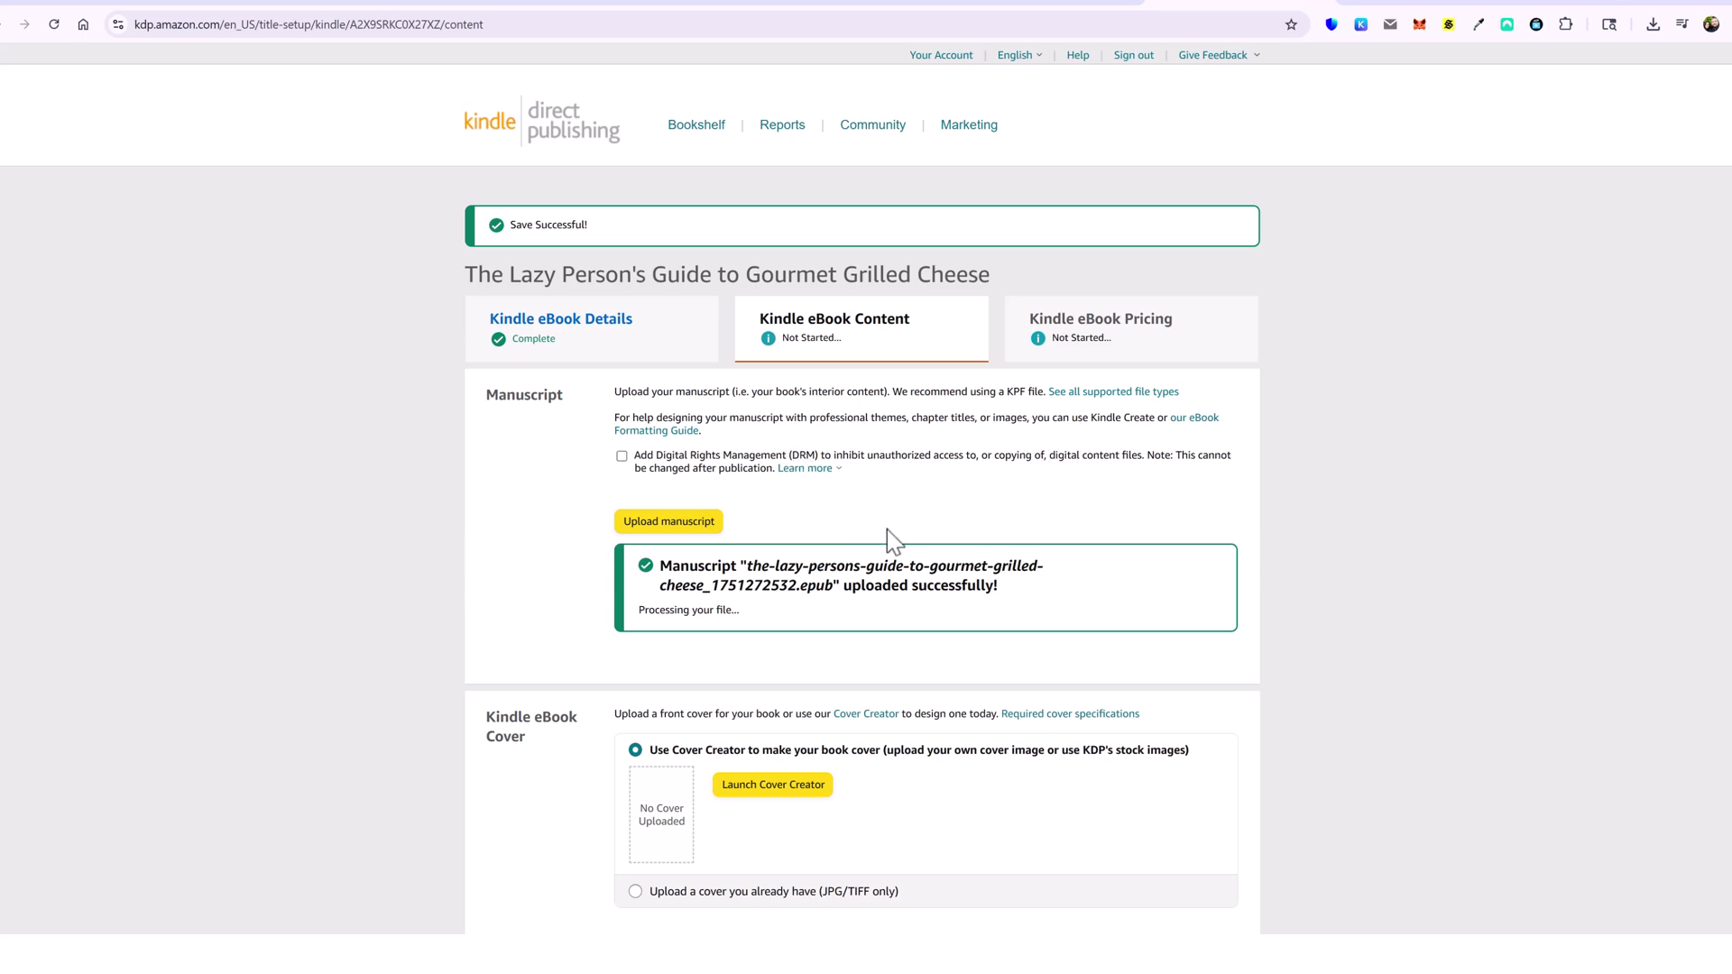
Start a cover in Cover Creator from the grilled cheese cover image on the computer, using the first image-based design
{"action": "scroll", "coordinate": [566, 661], "scroll_direction": "down", "scroll_amount": 5}
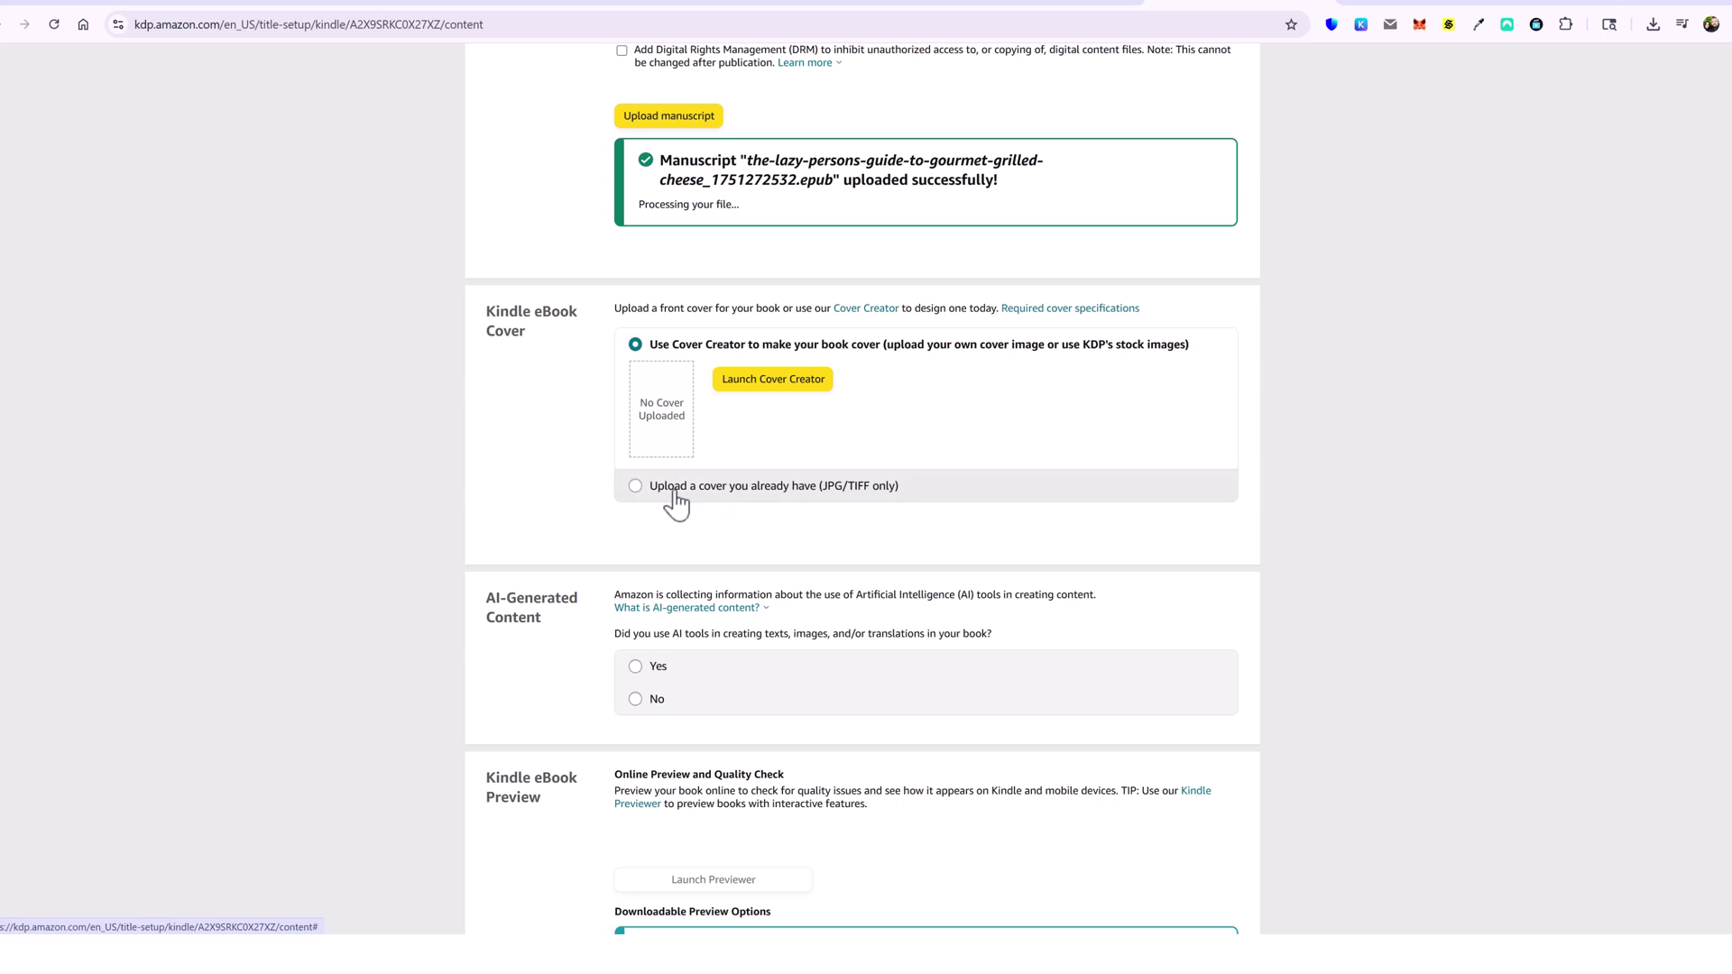
{"action": "left_click", "coordinate": [773, 386]}
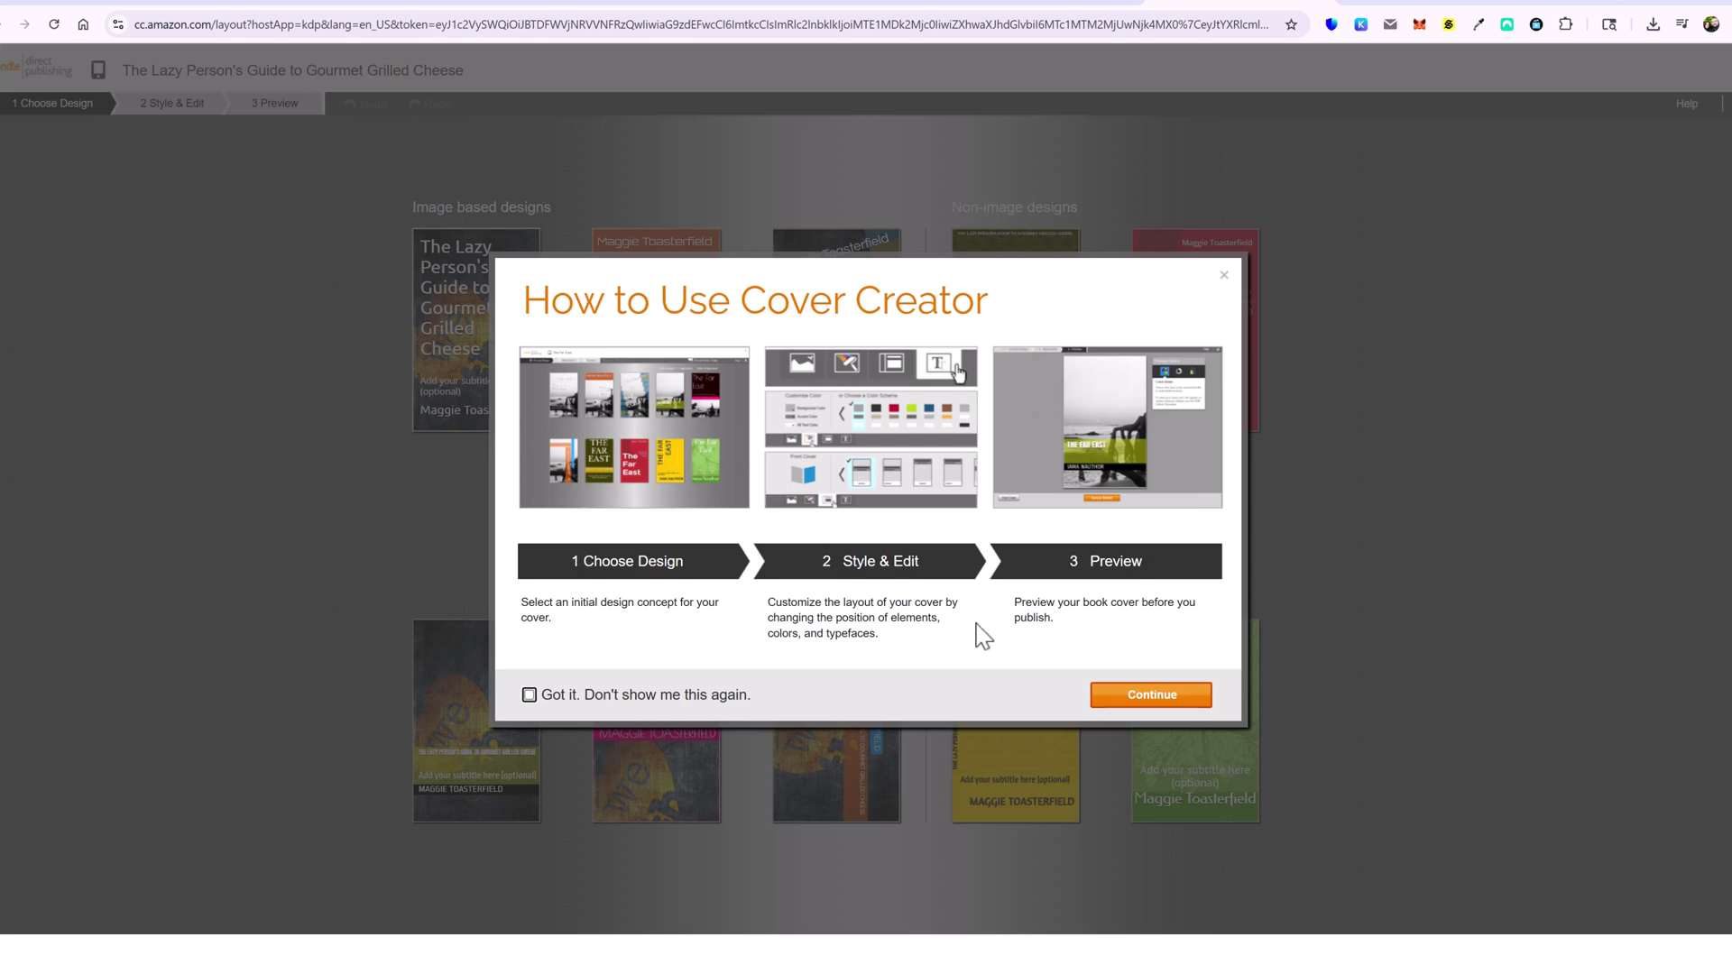
{"action": "left_click", "coordinate": [1146, 699]}
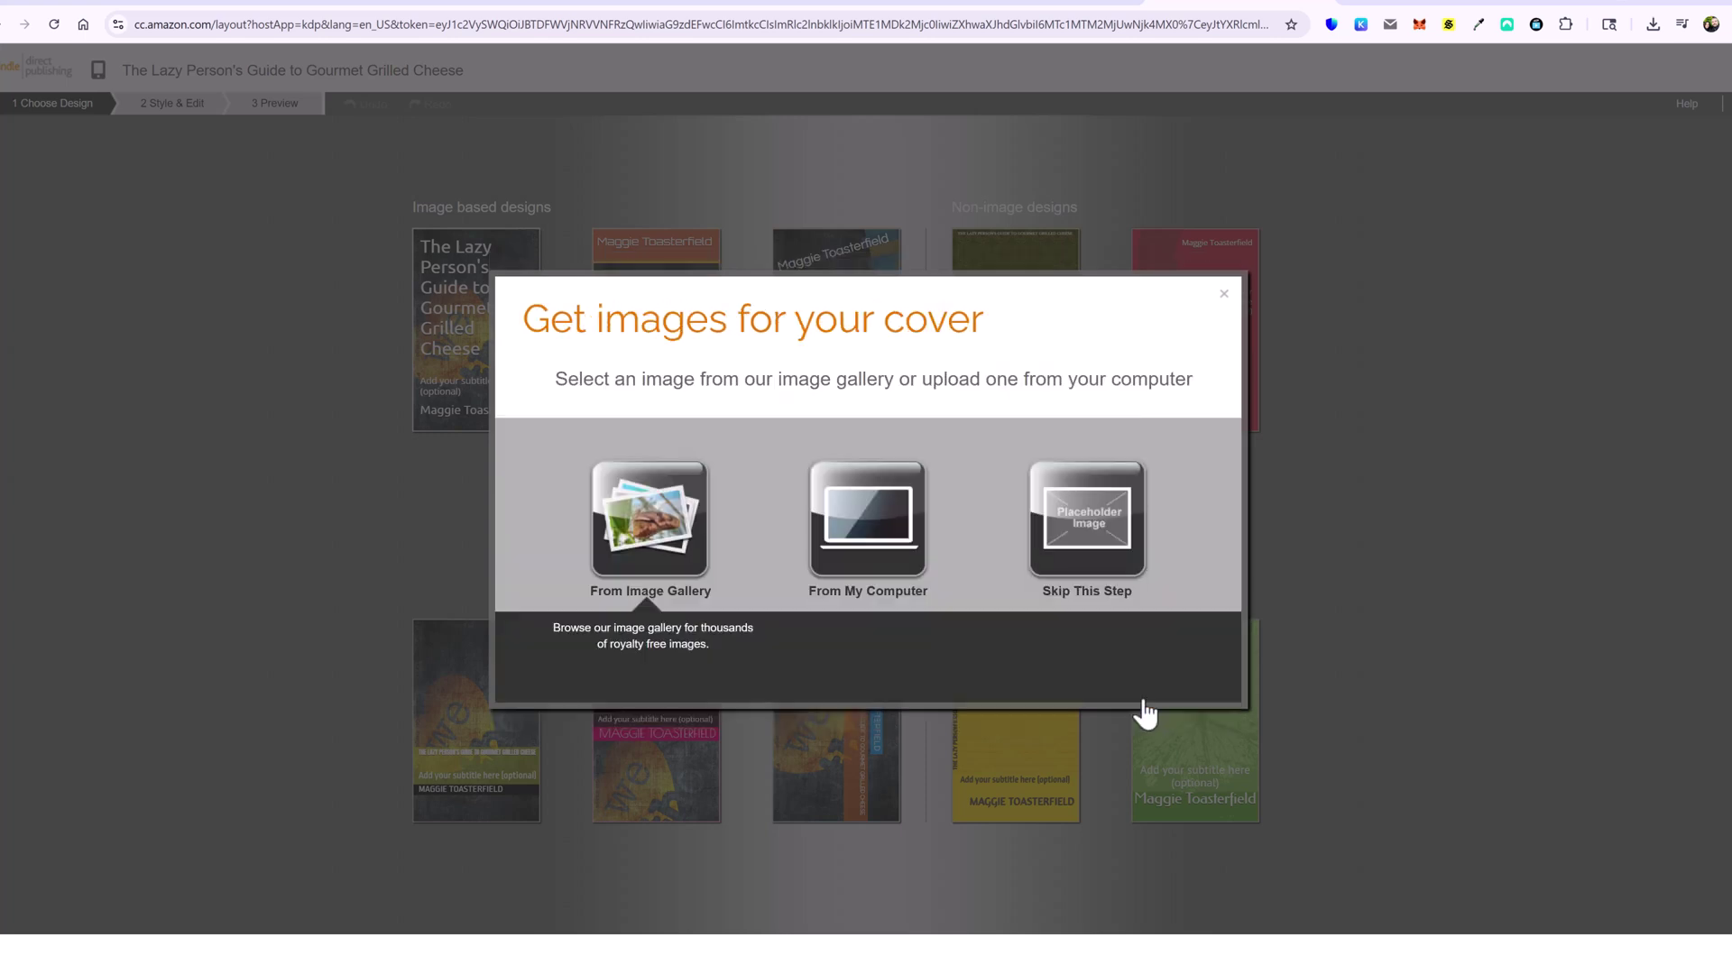
{"action": "left_click", "coordinate": [877, 528]}
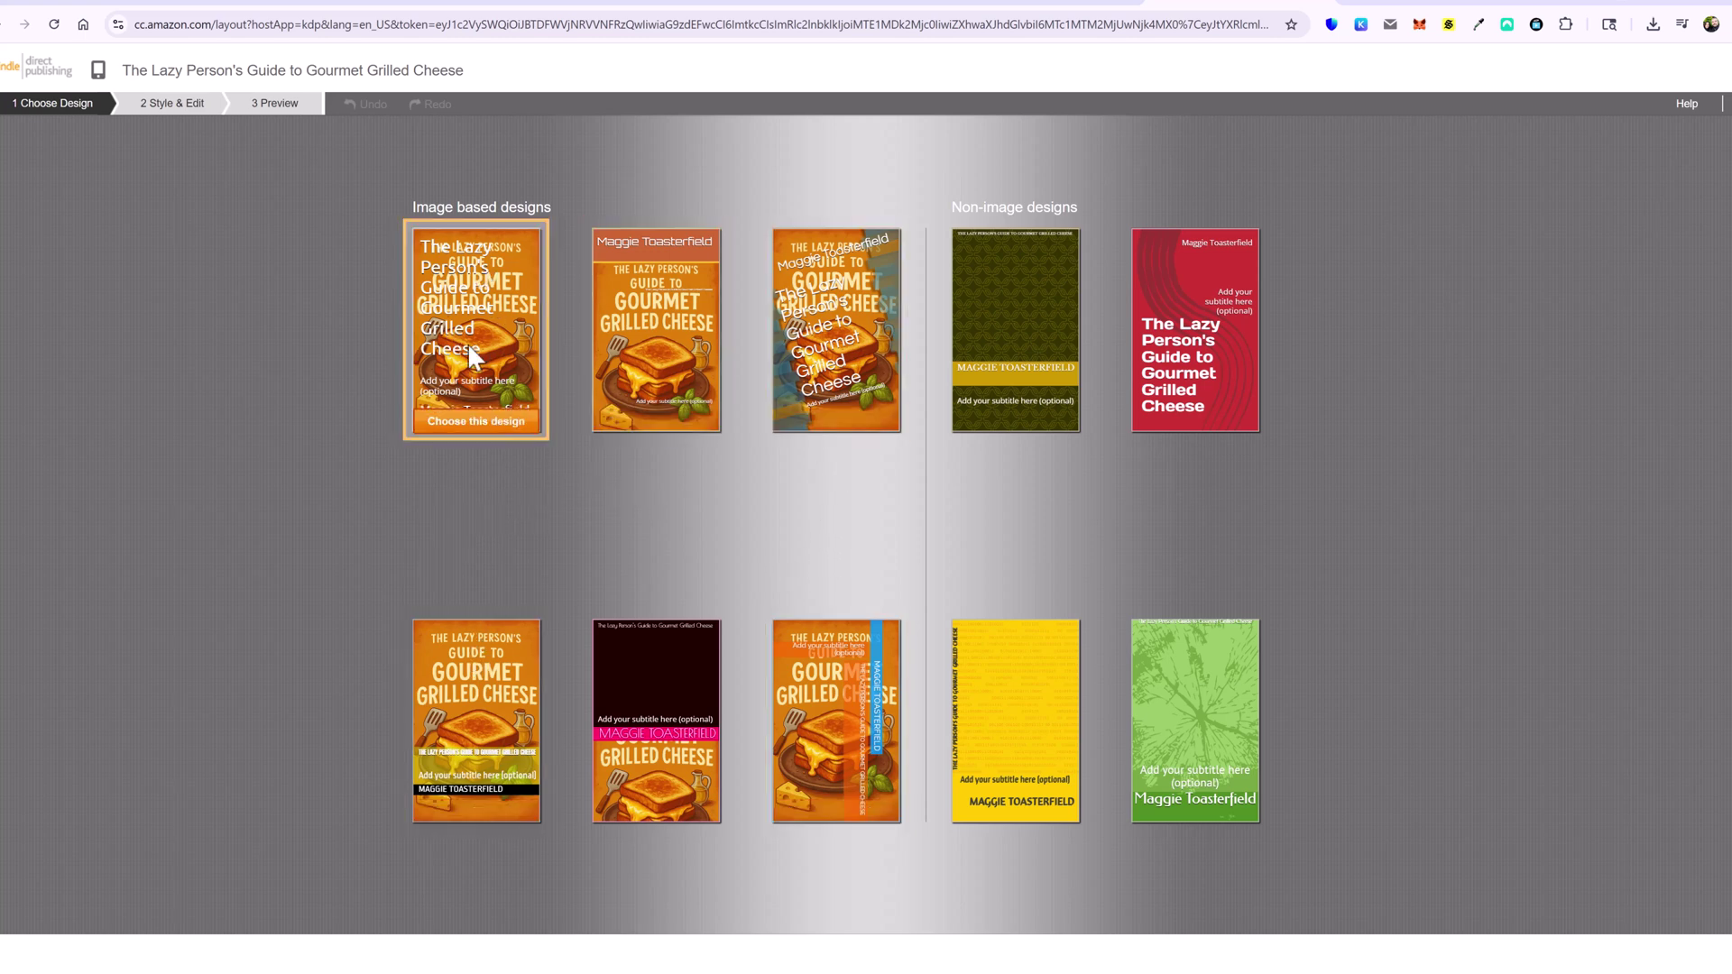
{"action": "left_click", "coordinate": [478, 305]}
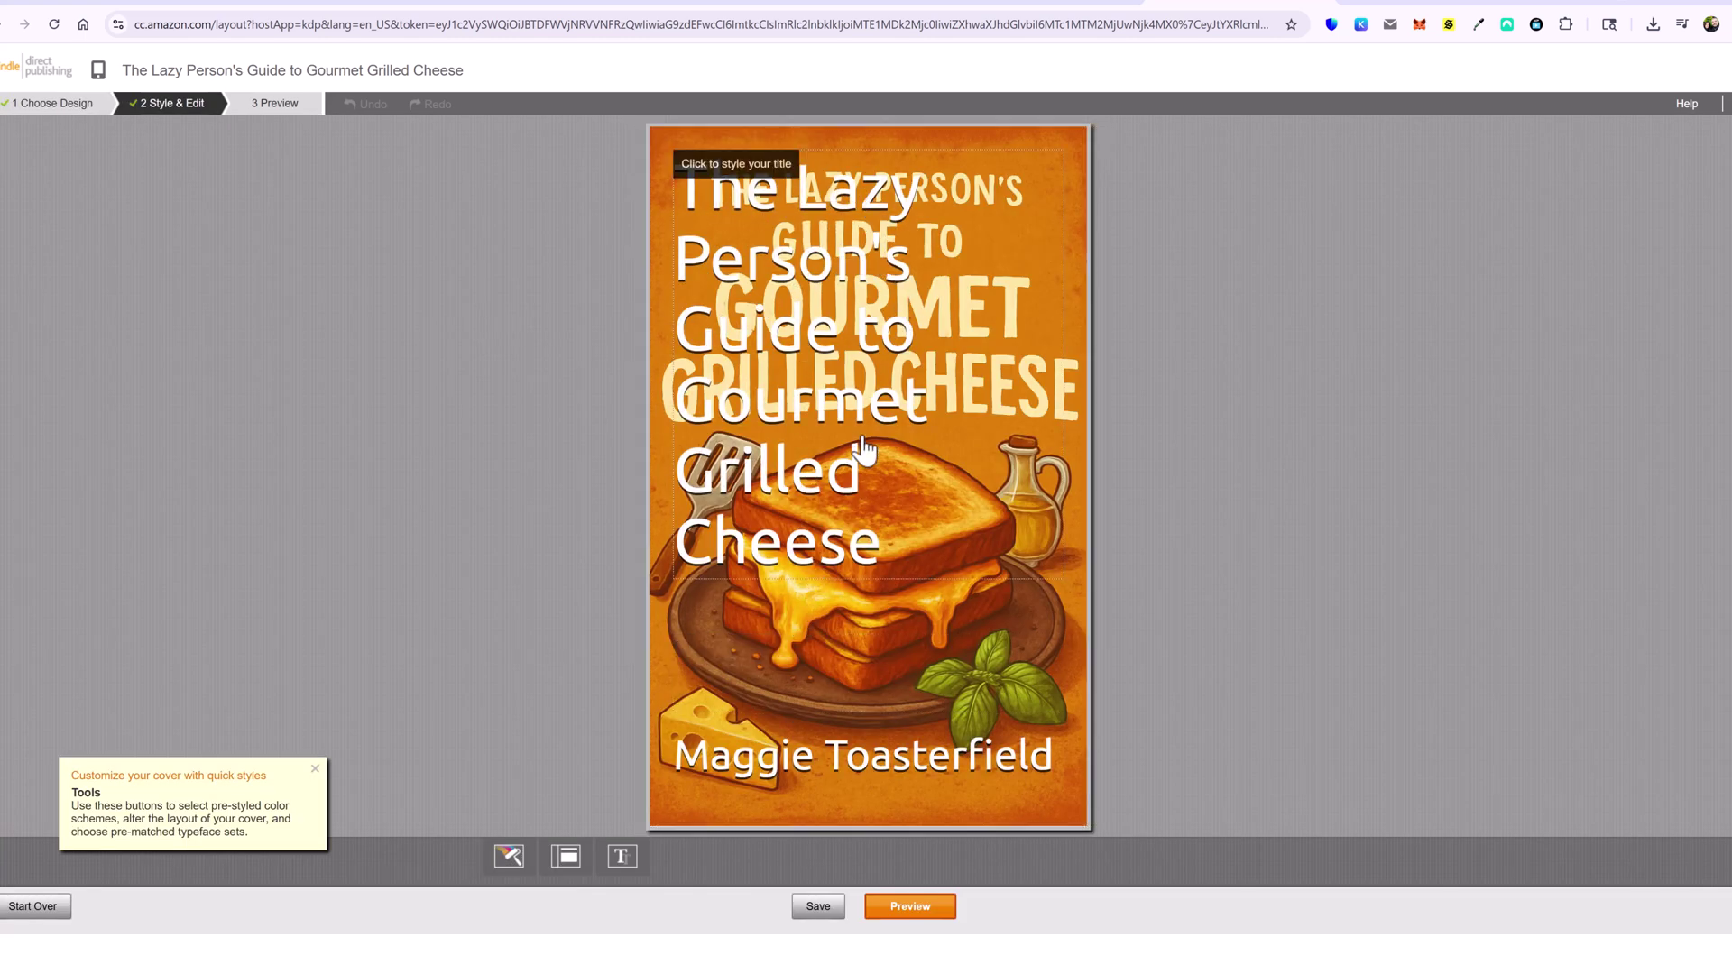
Delete the overlaid title text that covers the artwork's own lettering
{"action": "left_click", "coordinate": [861, 546]}
{"action": "key", "text": "BackSpace"}
{"action": "key", "text": "BackSpace"}
{"action": "key", "text": "BackSpace"}
{"action": "key", "text": "BackSpace"}
{"action": "key", "text": "BackSpace"}
{"action": "key", "text": "BackSpace"}
{"action": "key", "text": "BackSpace"}
{"action": "key", "text": "BackSpace"}
{"action": "key", "text": "BackSpace"}
{"action": "key", "text": "BackSpace"}
{"action": "key", "text": "BackSpace"}
{"action": "key", "text": "BackSpace"}
{"action": "key", "text": "BackSpace"}
{"action": "key", "text": "BackSpace"}
{"action": "key", "text": "BackSpace"}
{"action": "key", "text": "BackSpace"}
{"action": "key", "text": "BackSpace"}
{"action": "key", "text": "BackSpace"}
{"action": "key", "text": "BackSpace"}
{"action": "key", "text": "BackSpace"}
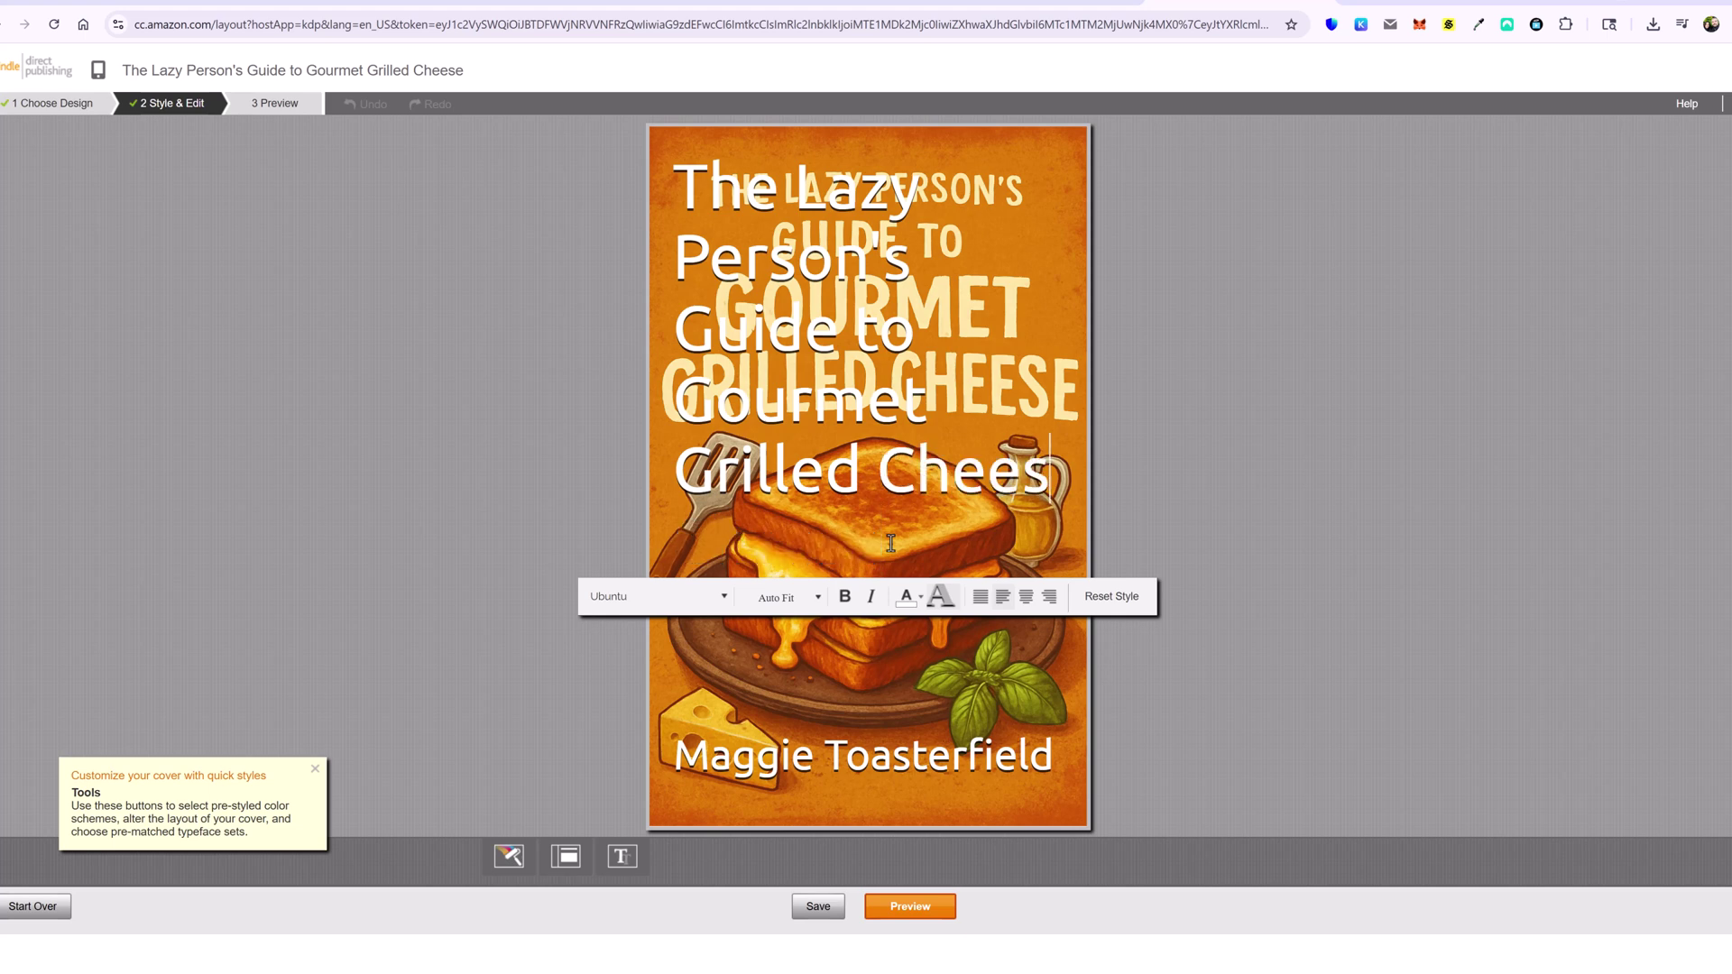
{"action": "key", "text": "BackSpace"}
{"action": "key", "text": "BackSpace"}
{"action": "key", "text": "BackSpace"}
{"action": "key", "text": "BackSpace"}
{"action": "key", "text": "BackSpace"}
{"action": "key", "text": "BackSpace"}
{"action": "key", "text": "BackSpace"}
{"action": "key", "text": "BackSpace"}
{"action": "key", "text": "BackSpace"}
{"action": "key", "text": "BackSpace"}
{"action": "key", "text": "BackSpace"}
{"action": "key", "text": "BackSpace"}
{"action": "key", "text": "BackSpace"}
{"action": "key", "text": "BackSpace"}
{"action": "key", "text": "BackSpace"}
{"action": "key", "text": "BackSpace"}
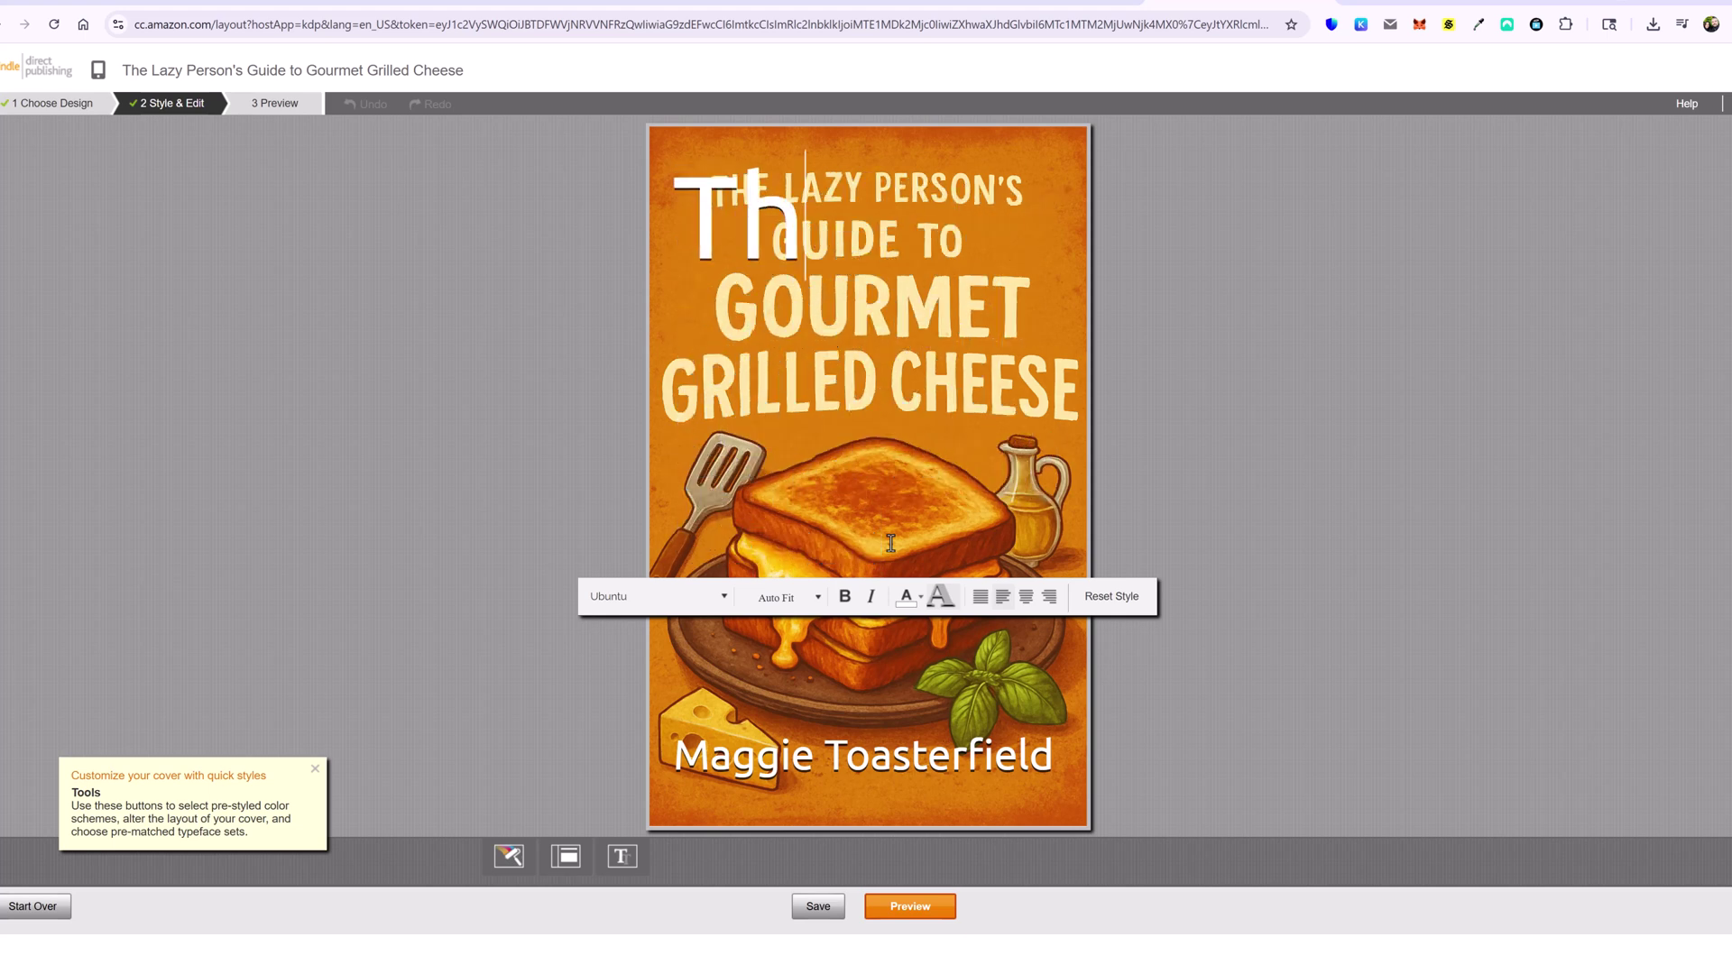
Delete the overlaid author name at the bottom of the cover and open the cover preview
{"action": "left_click", "coordinate": [965, 767]}
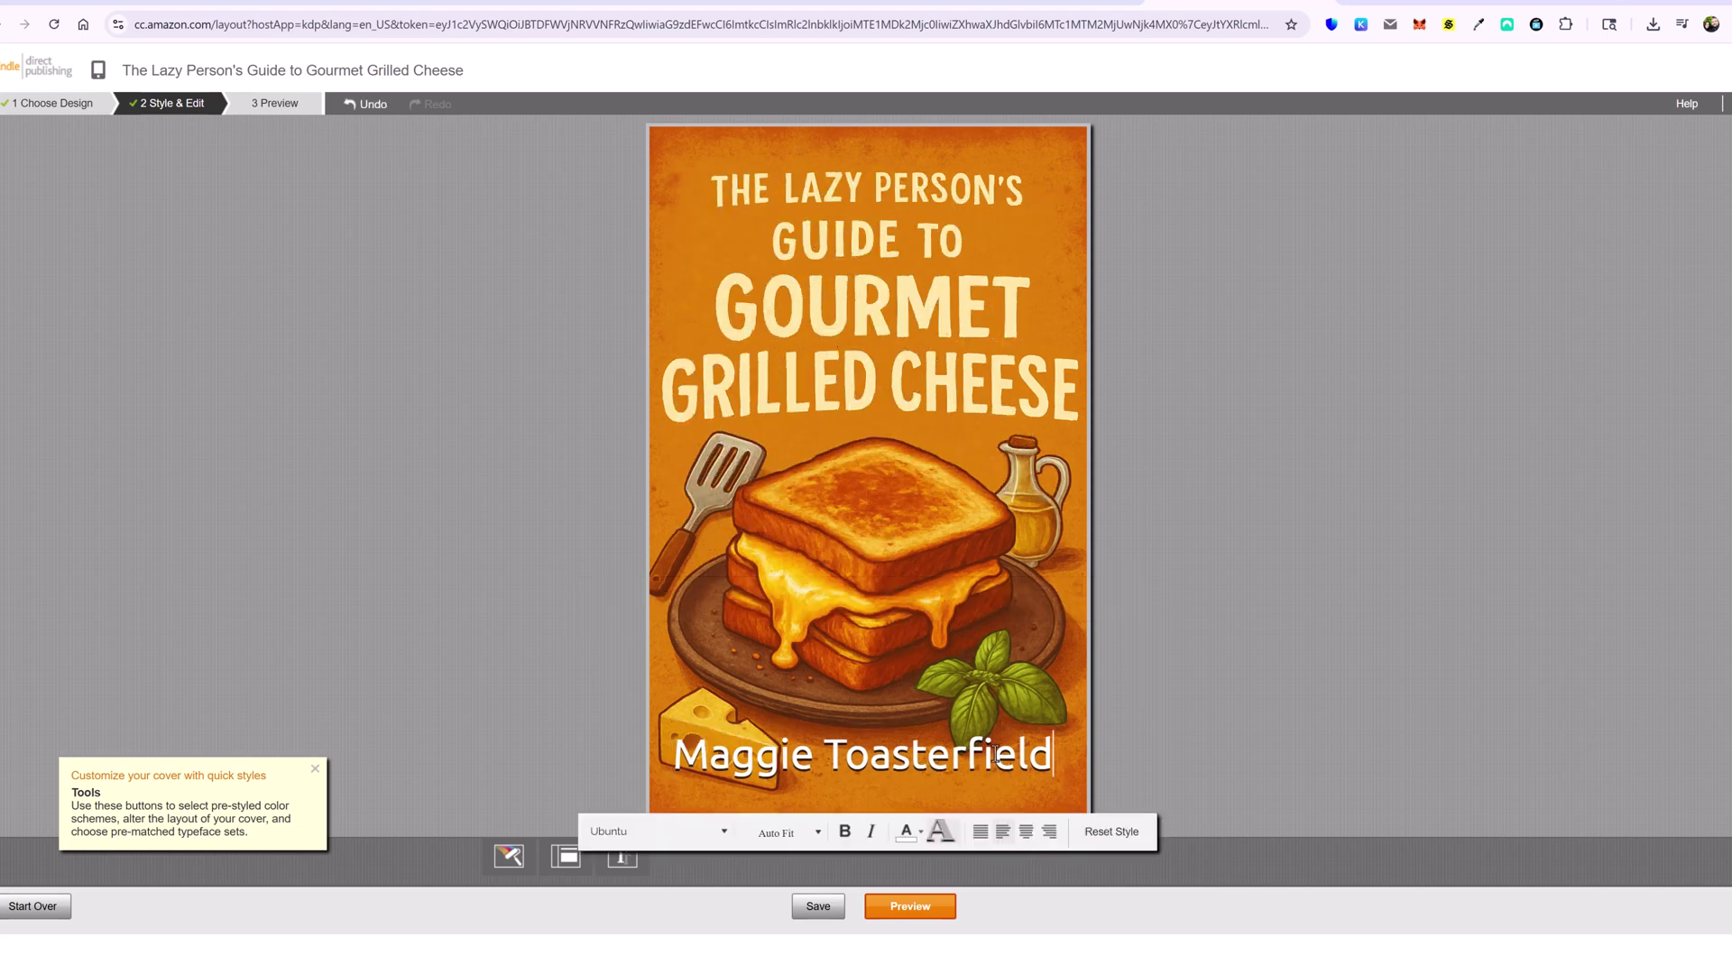
{"action": "key", "text": "BackSpace"}
{"action": "key", "text": "BackSpace"}
{"action": "key", "text": "BackSpace"}
{"action": "key", "text": "BackSpace"}
{"action": "key", "text": "BackSpace"}
{"action": "key", "text": "BackSpace"}
{"action": "key", "text": "BackSpace"}
{"action": "key", "text": "BackSpace"}
{"action": "key", "text": "BackSpace"}
{"action": "key", "text": "BackSpace"}
{"action": "key", "text": "BackSpace"}
{"action": "key", "text": "BackSpace"}
{"action": "key", "text": "BackSpace"}
{"action": "key", "text": "BackSpace"}
{"action": "key", "text": "BackSpace"}
{"action": "key", "text": "BackSpace"}
{"action": "key", "text": "BackSpace"}
{"action": "key", "text": "BackSpace"}
{"action": "key", "text": "BackSpace"}
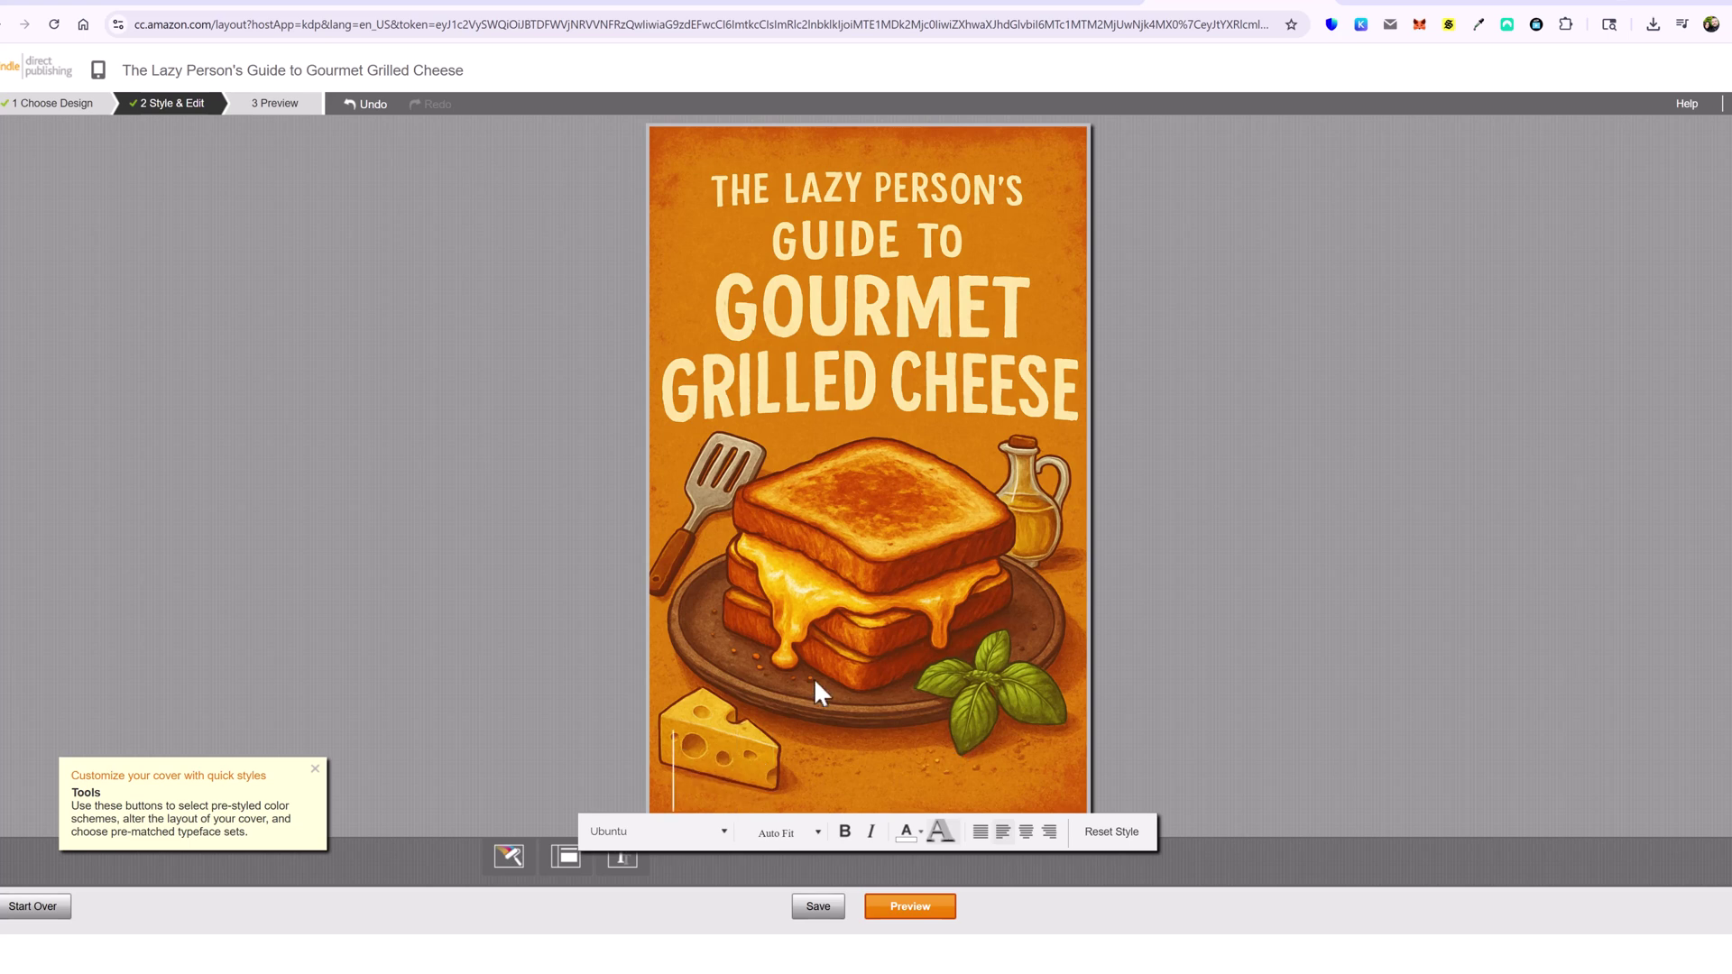
{"action": "left_click", "coordinate": [1207, 448]}
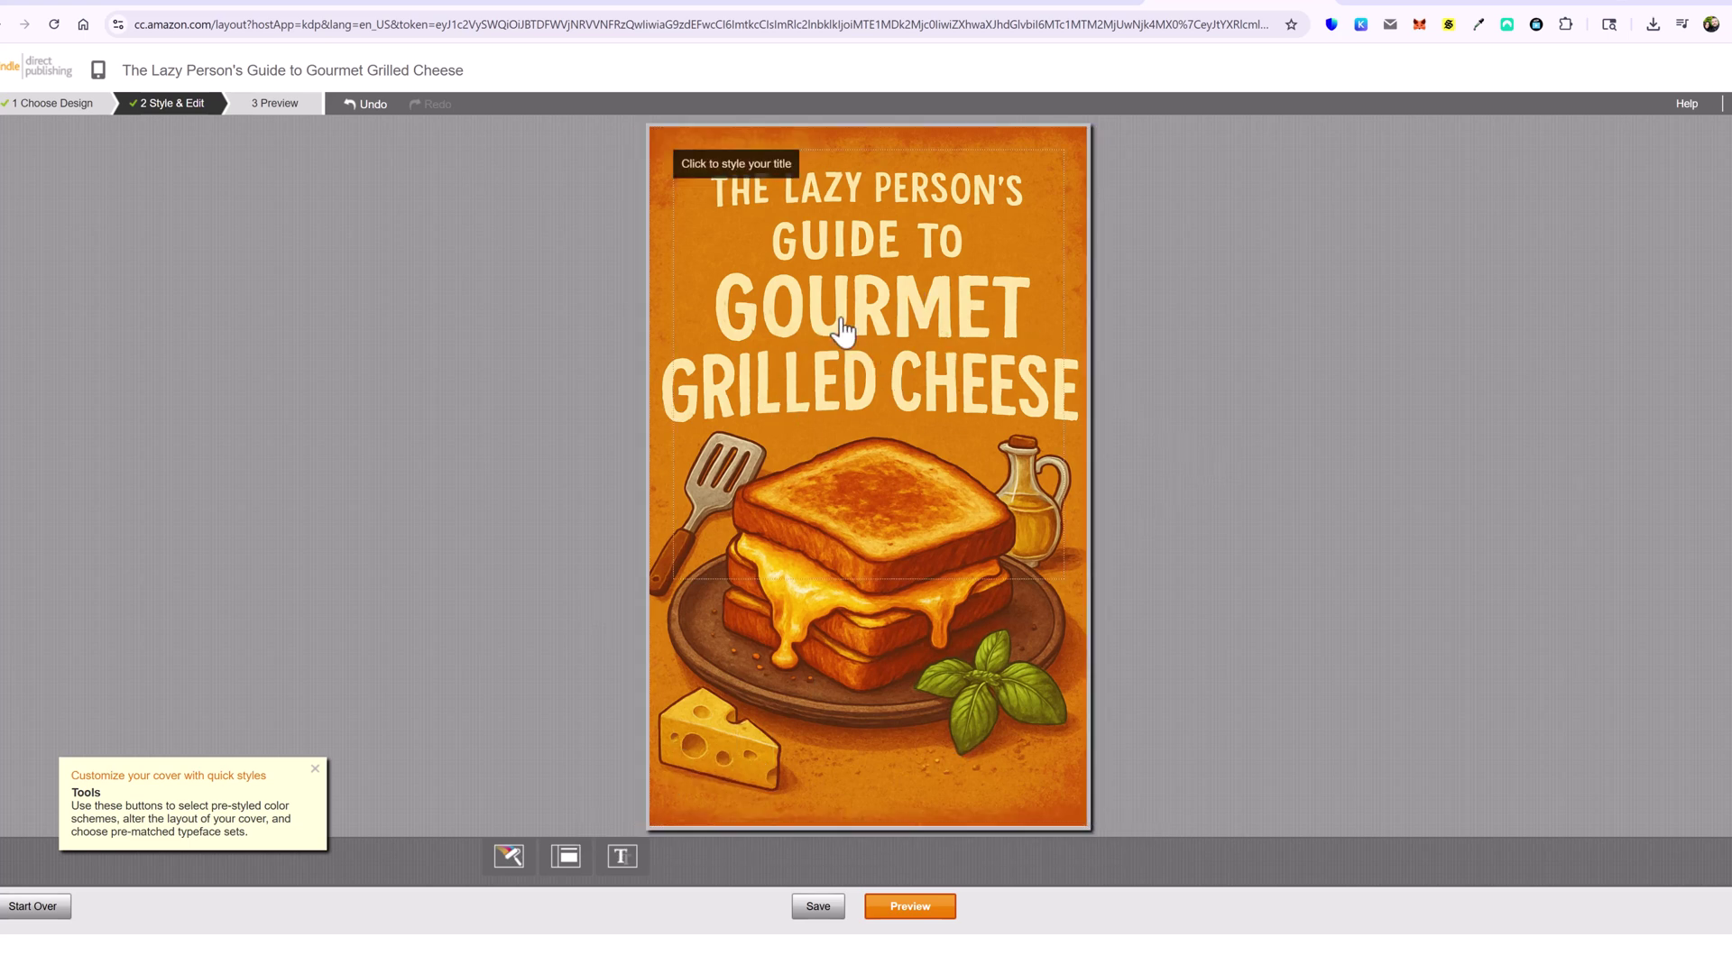
{"action": "left_click", "coordinate": [910, 907]}
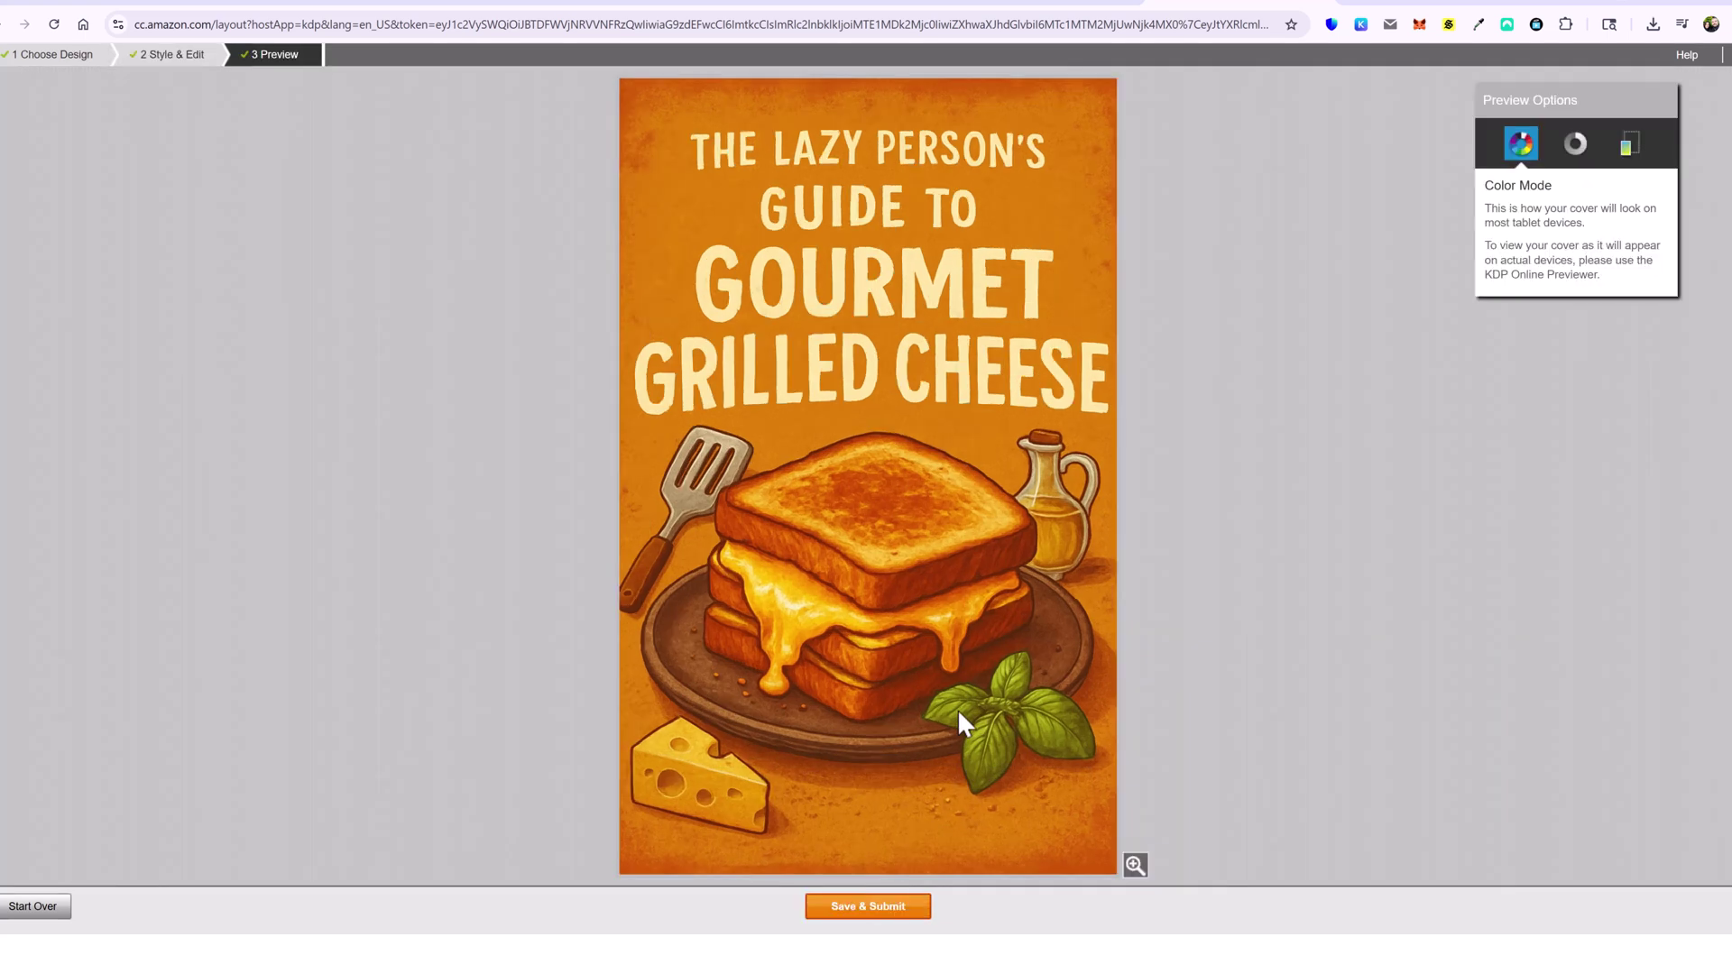
Submit the cover, and declare the texts AI-generated as "Entire work, with minimal or no editing" using the tool Ebook Writer AI
{"action": "left_click", "coordinate": [868, 908]}
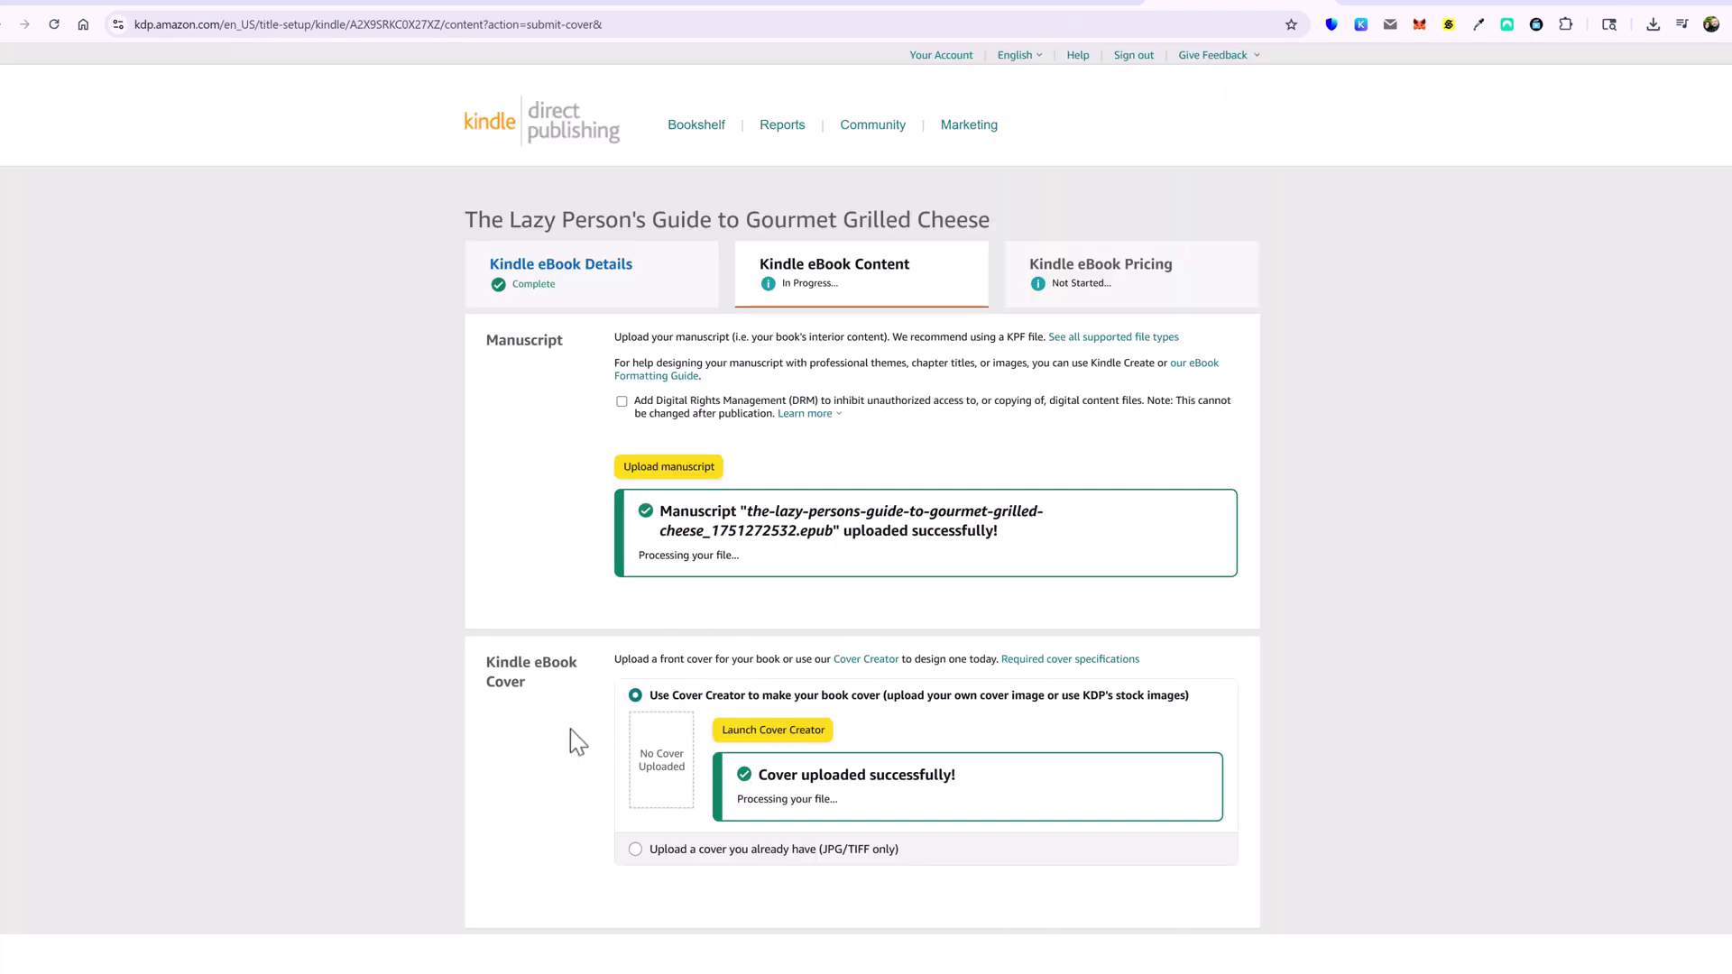
{"action": "scroll", "coordinate": [719, 662], "scroll_direction": "down", "scroll_amount": 3}
{"action": "scroll", "coordinate": [719, 661], "scroll_direction": "down", "scroll_amount": 3}
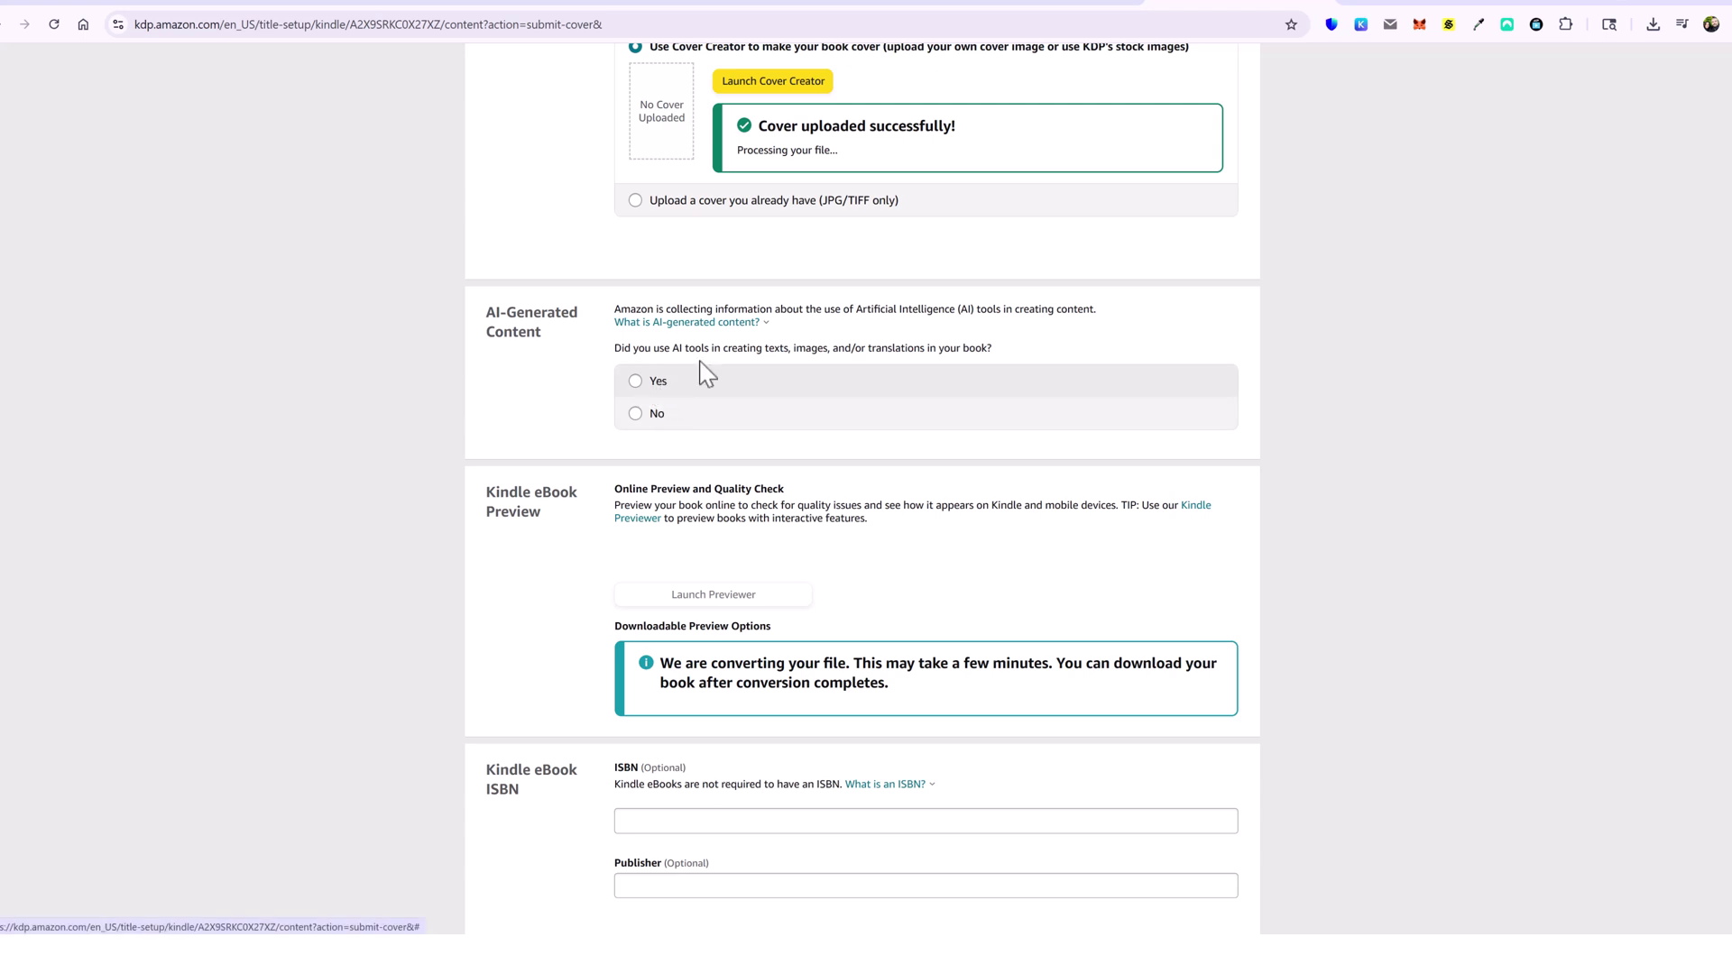
{"action": "left_click", "coordinate": [635, 381]}
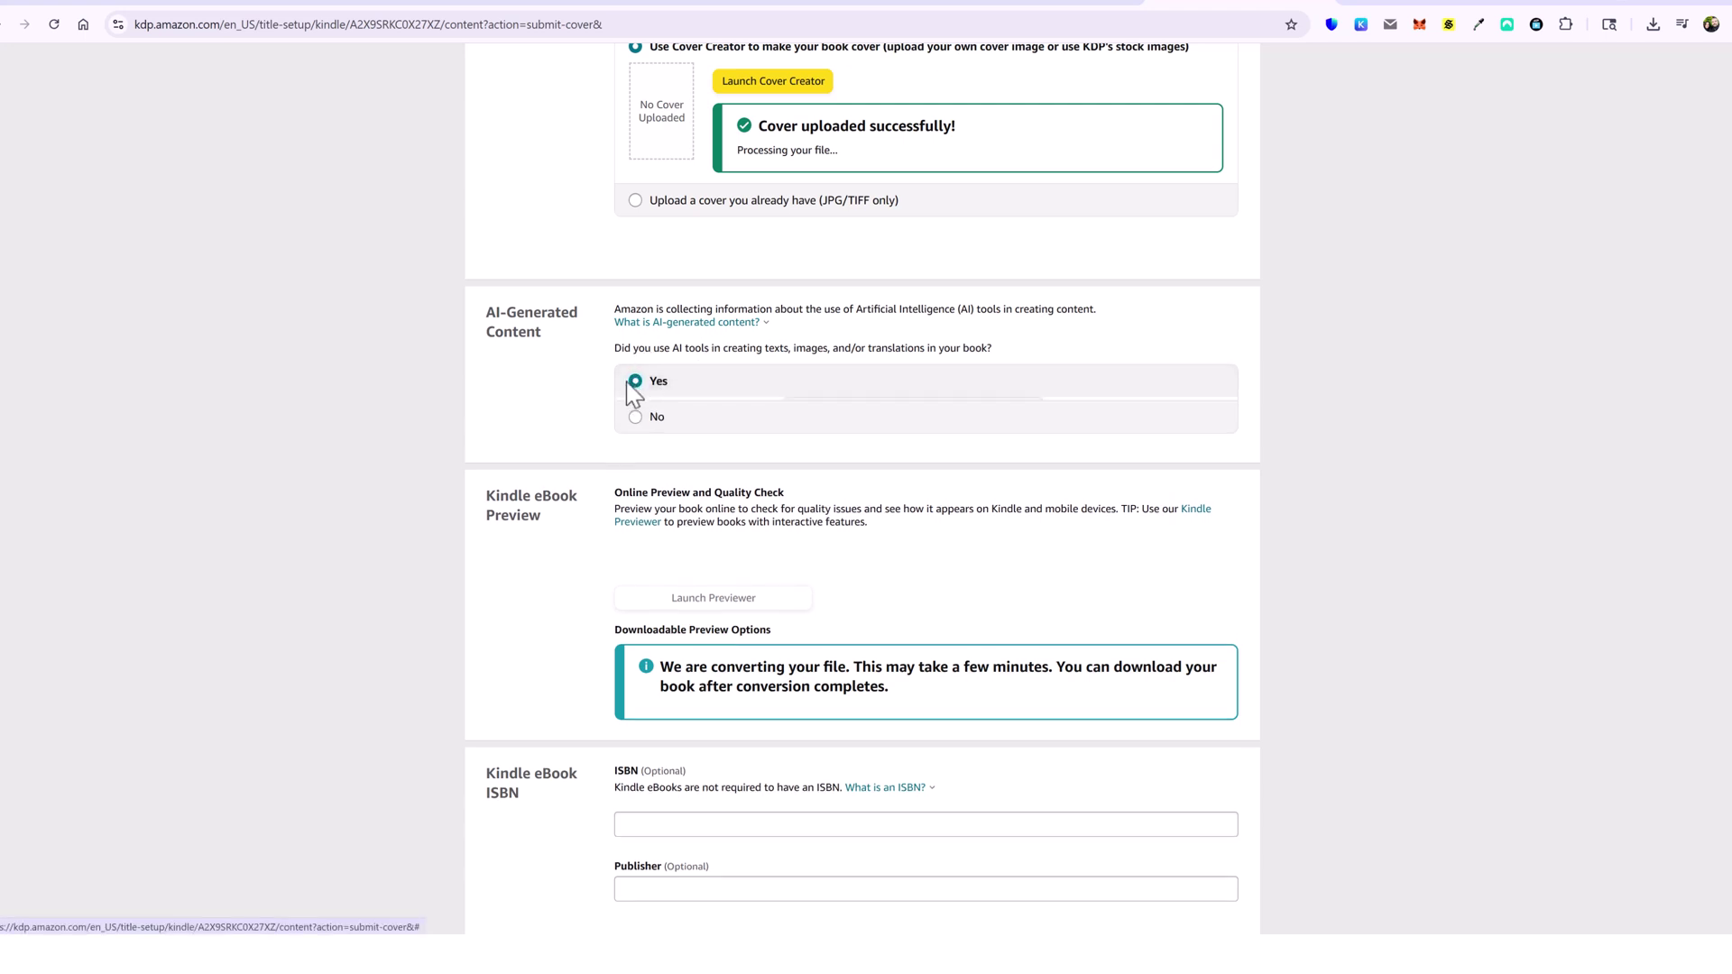
{"action": "left_click", "coordinate": [832, 411]}
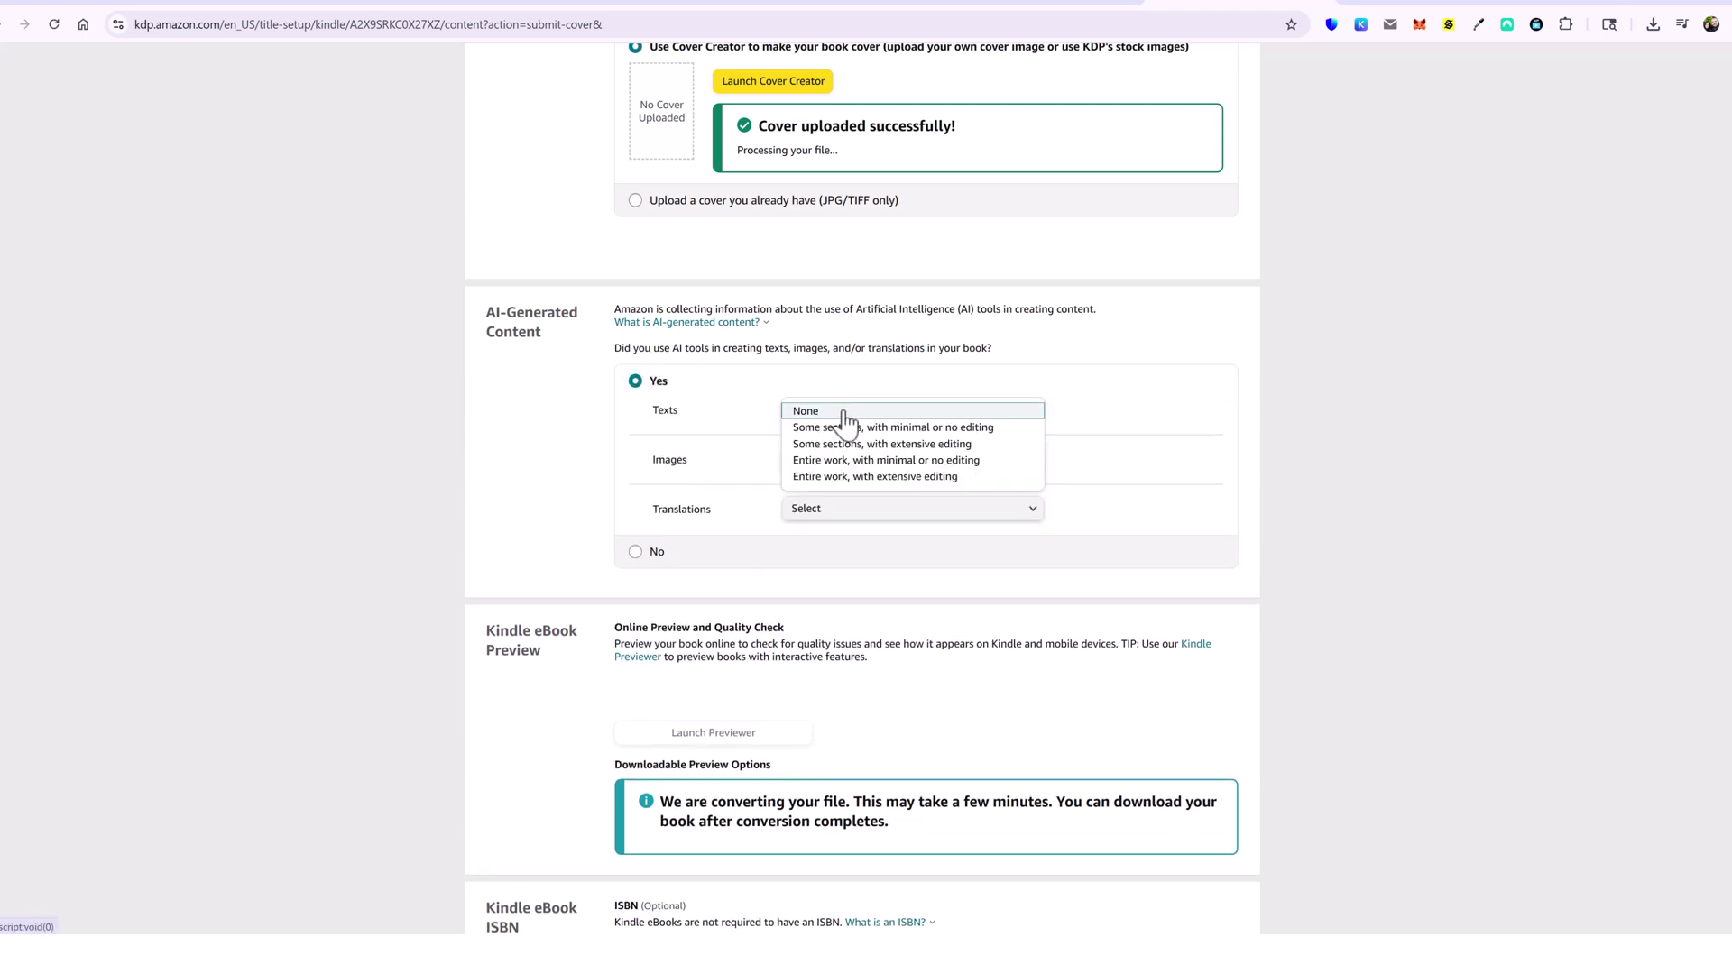
{"action": "left_click", "coordinate": [893, 462]}
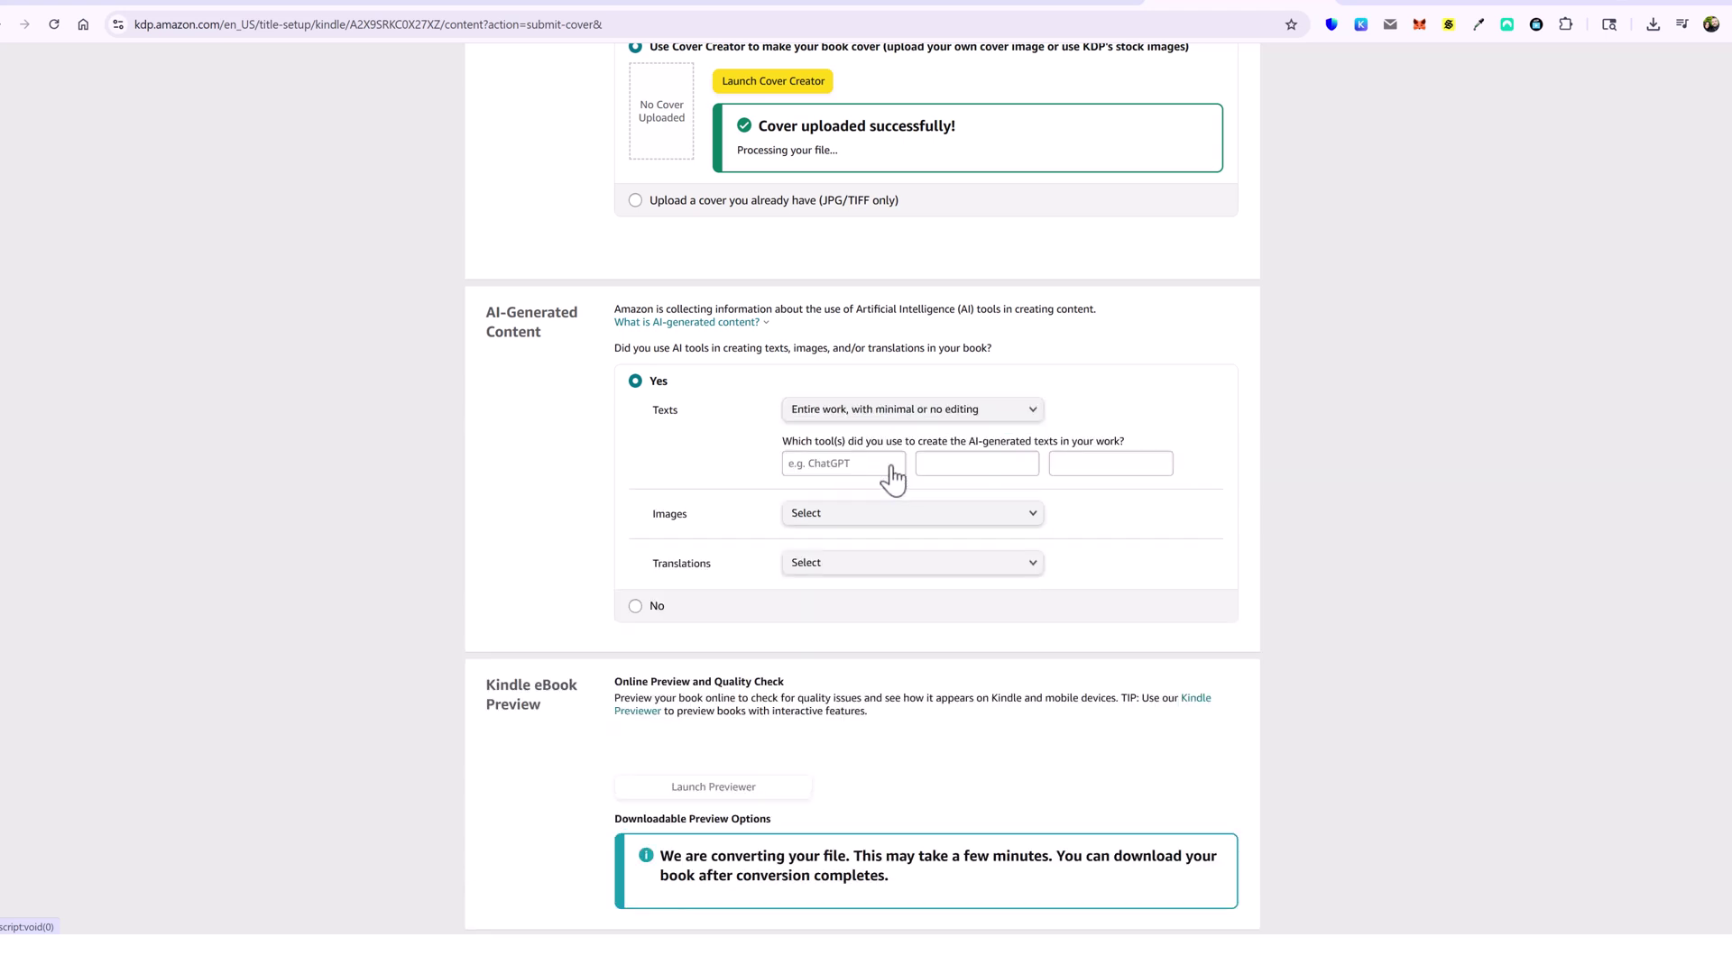
{"action": "left_click", "coordinate": [838, 464]}
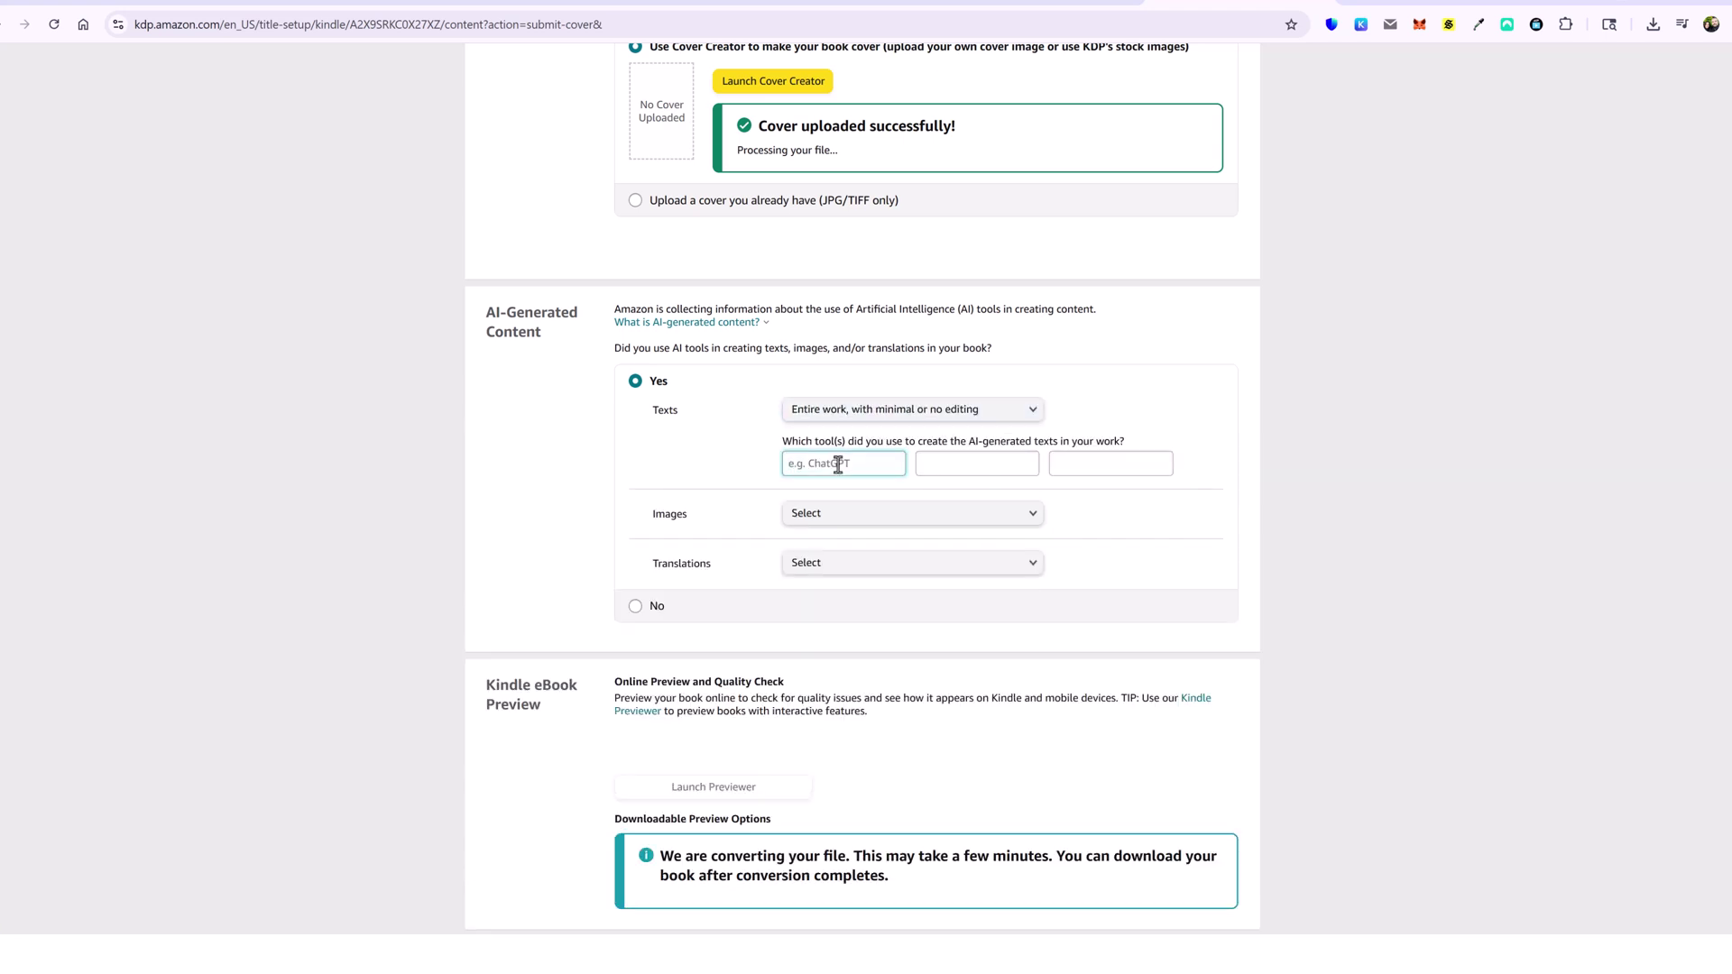
{"action": "type", "text": "Ebook Writer AI"}
Declare "Many AI-generated images, with minimal or no editing" made with dalle, and set the AI-generated translations to None
{"action": "left_click", "coordinate": [839, 513]}
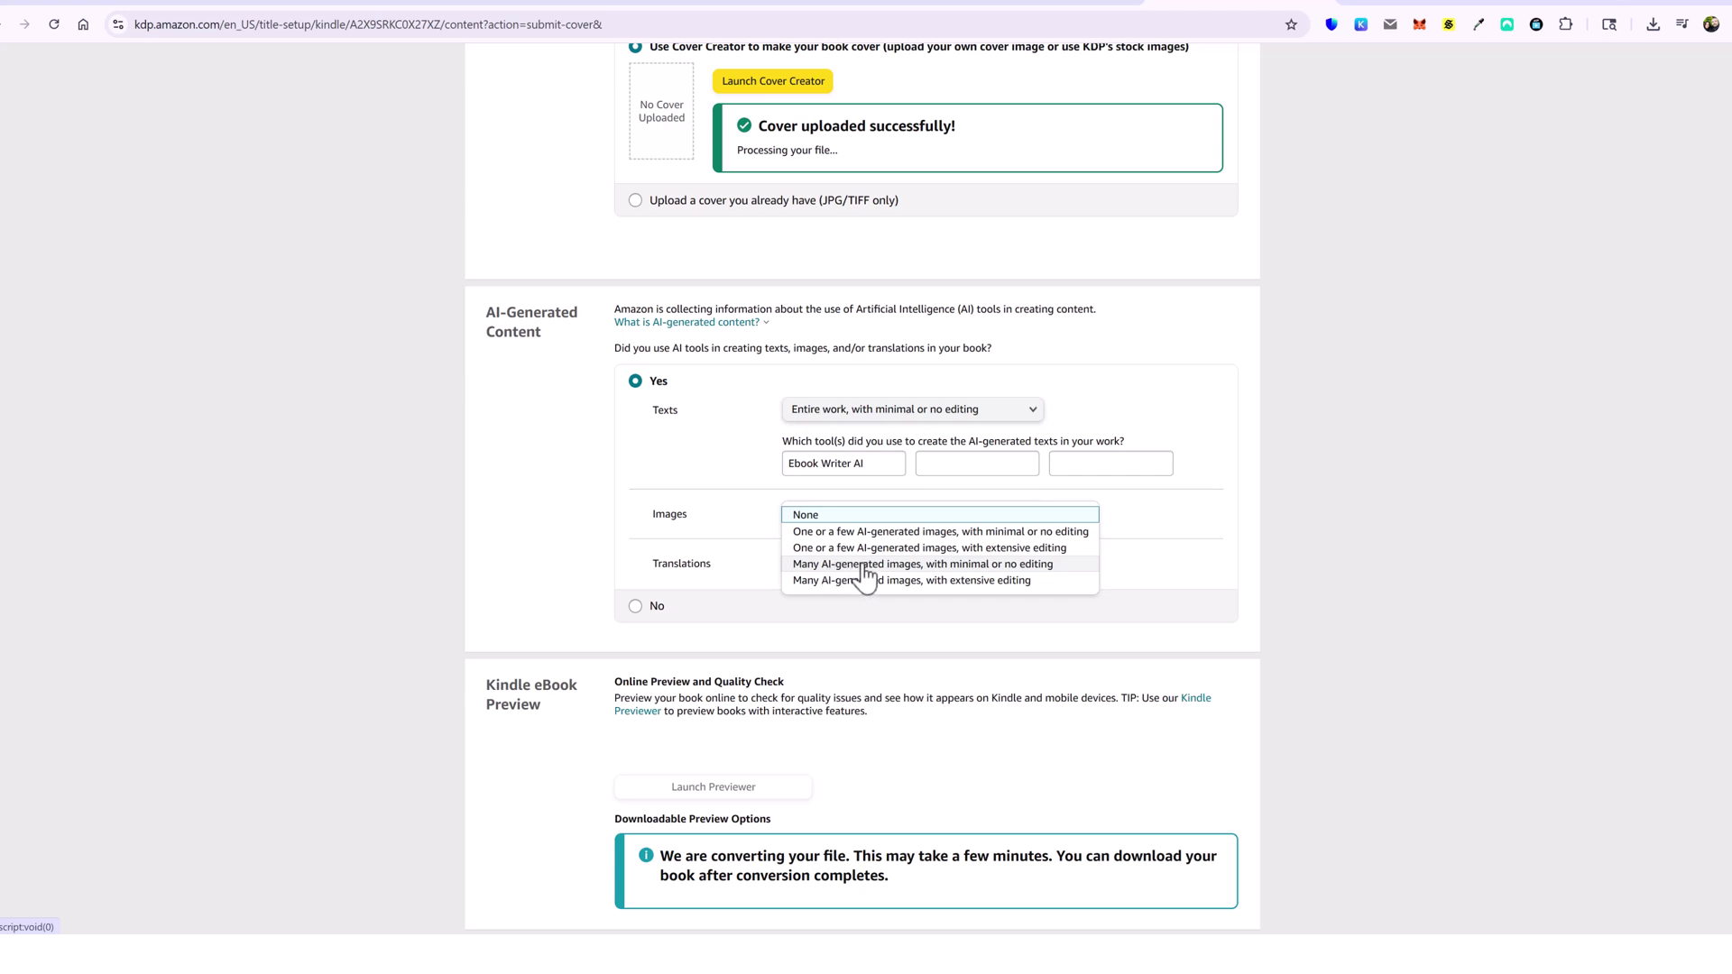
{"action": "left_click", "coordinate": [861, 565]}
{"action": "left_click", "coordinate": [841, 567]}
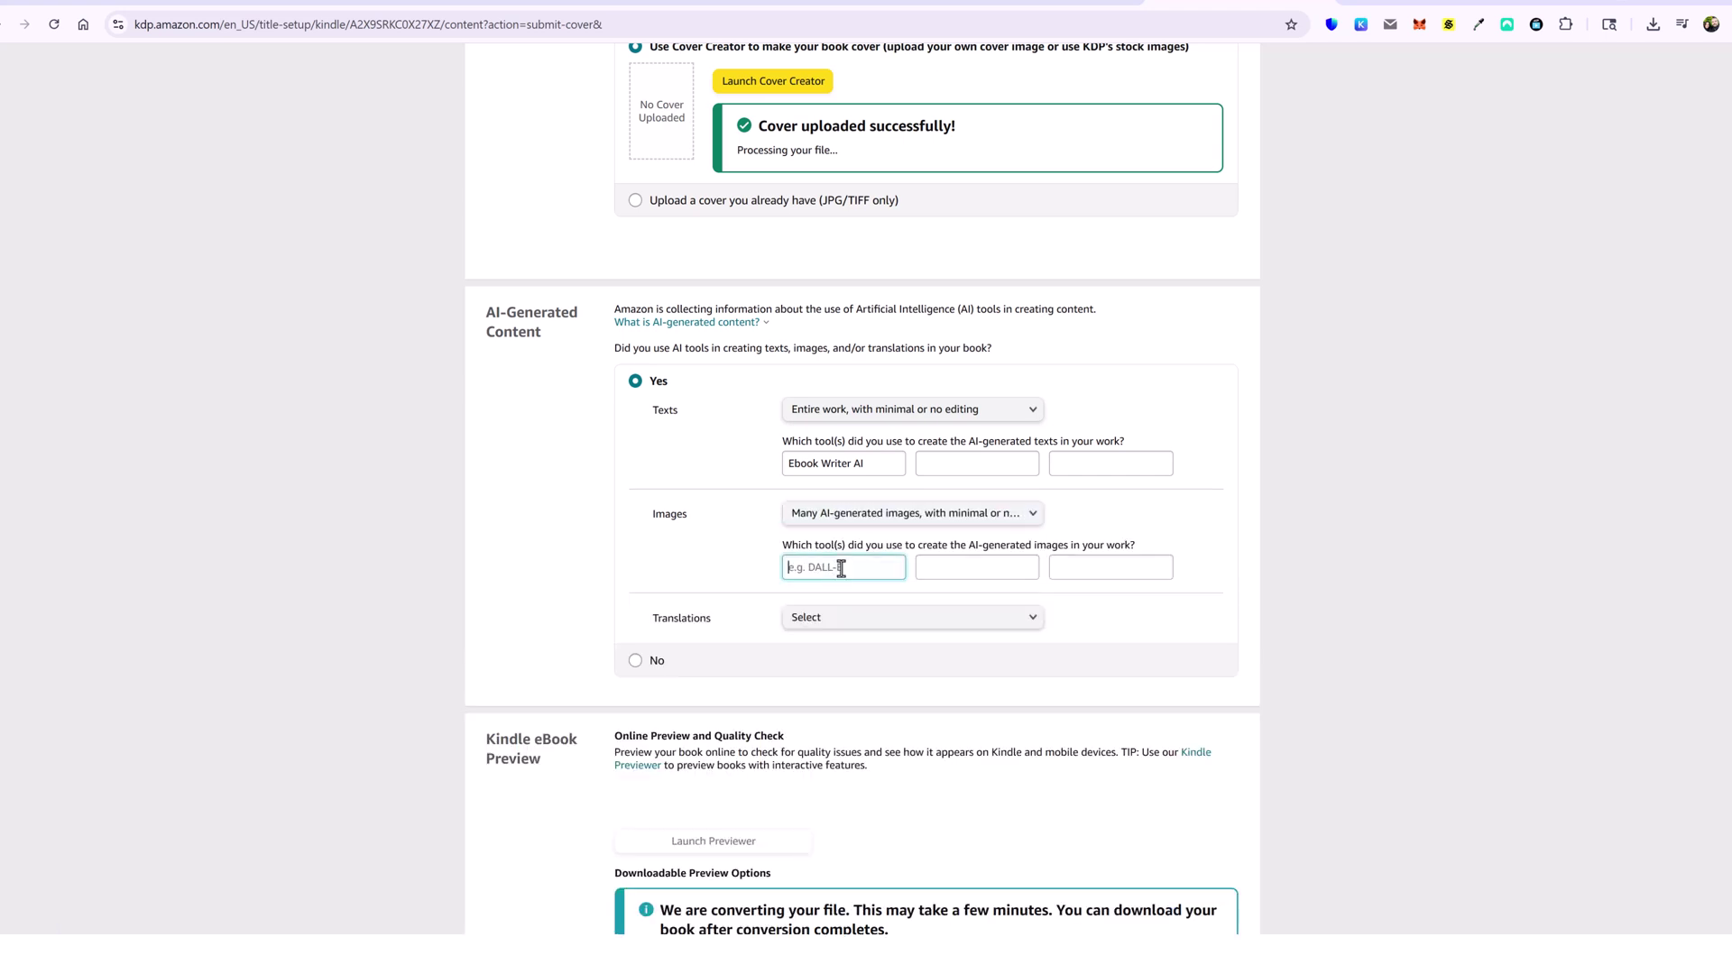
{"action": "type", "text": "dalle"}
{"action": "left_click", "coordinate": [844, 619]}
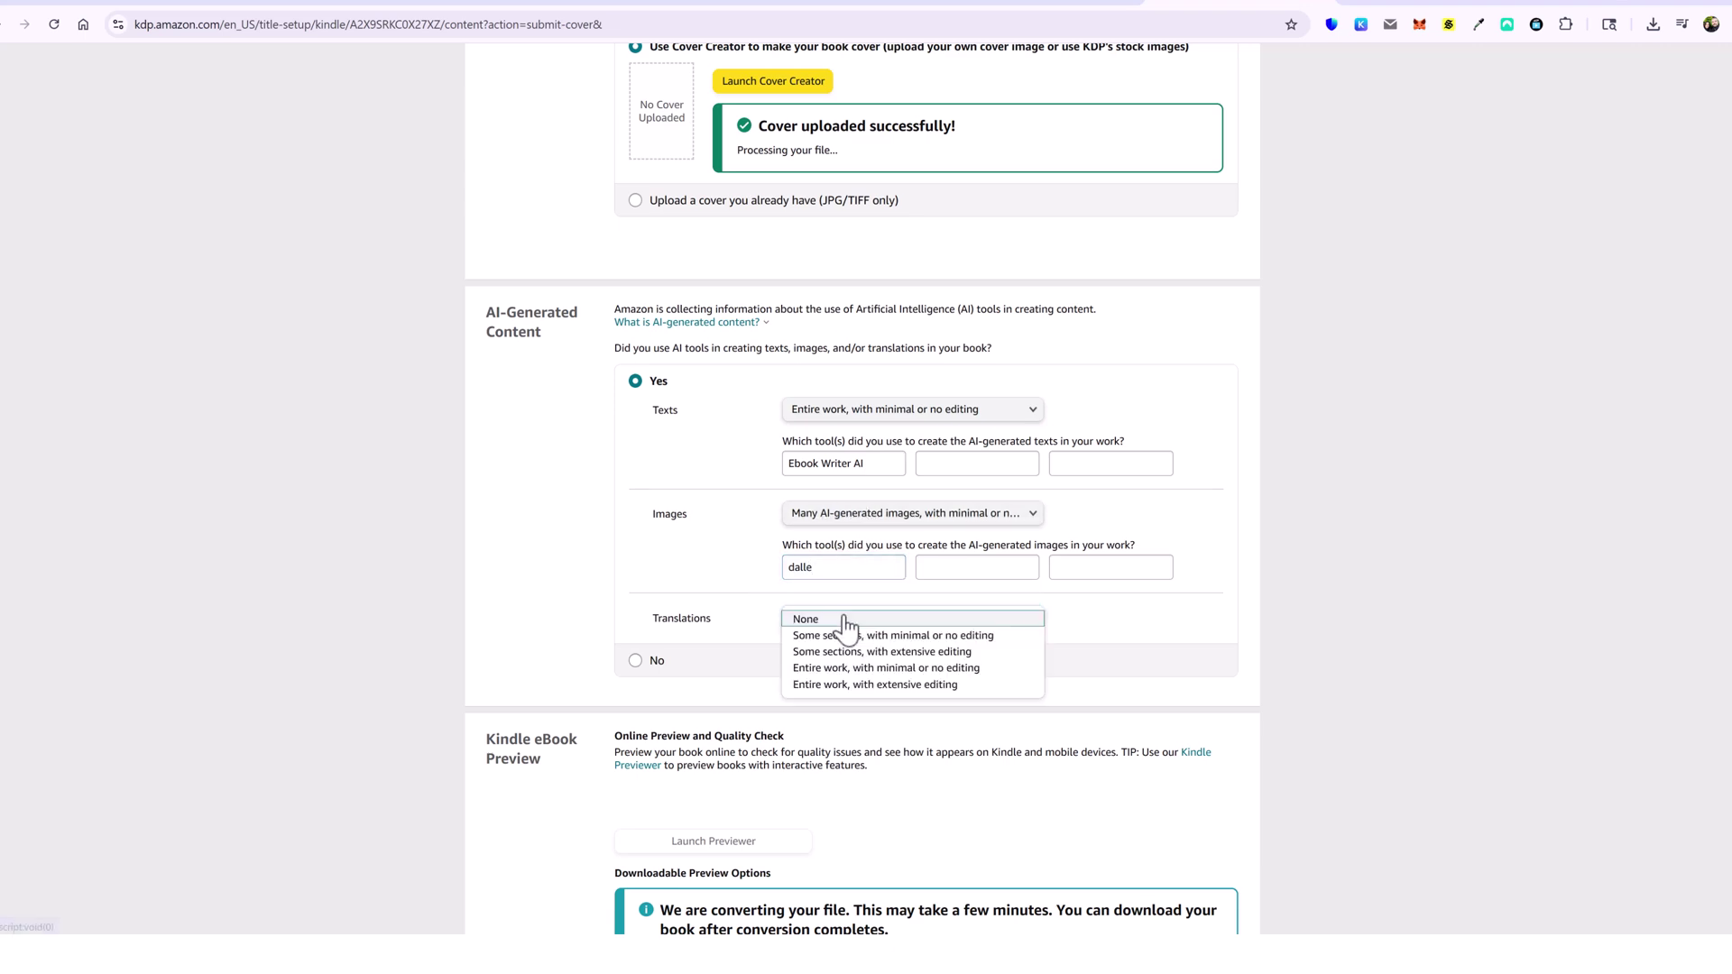
{"action": "left_click", "coordinate": [812, 621]}
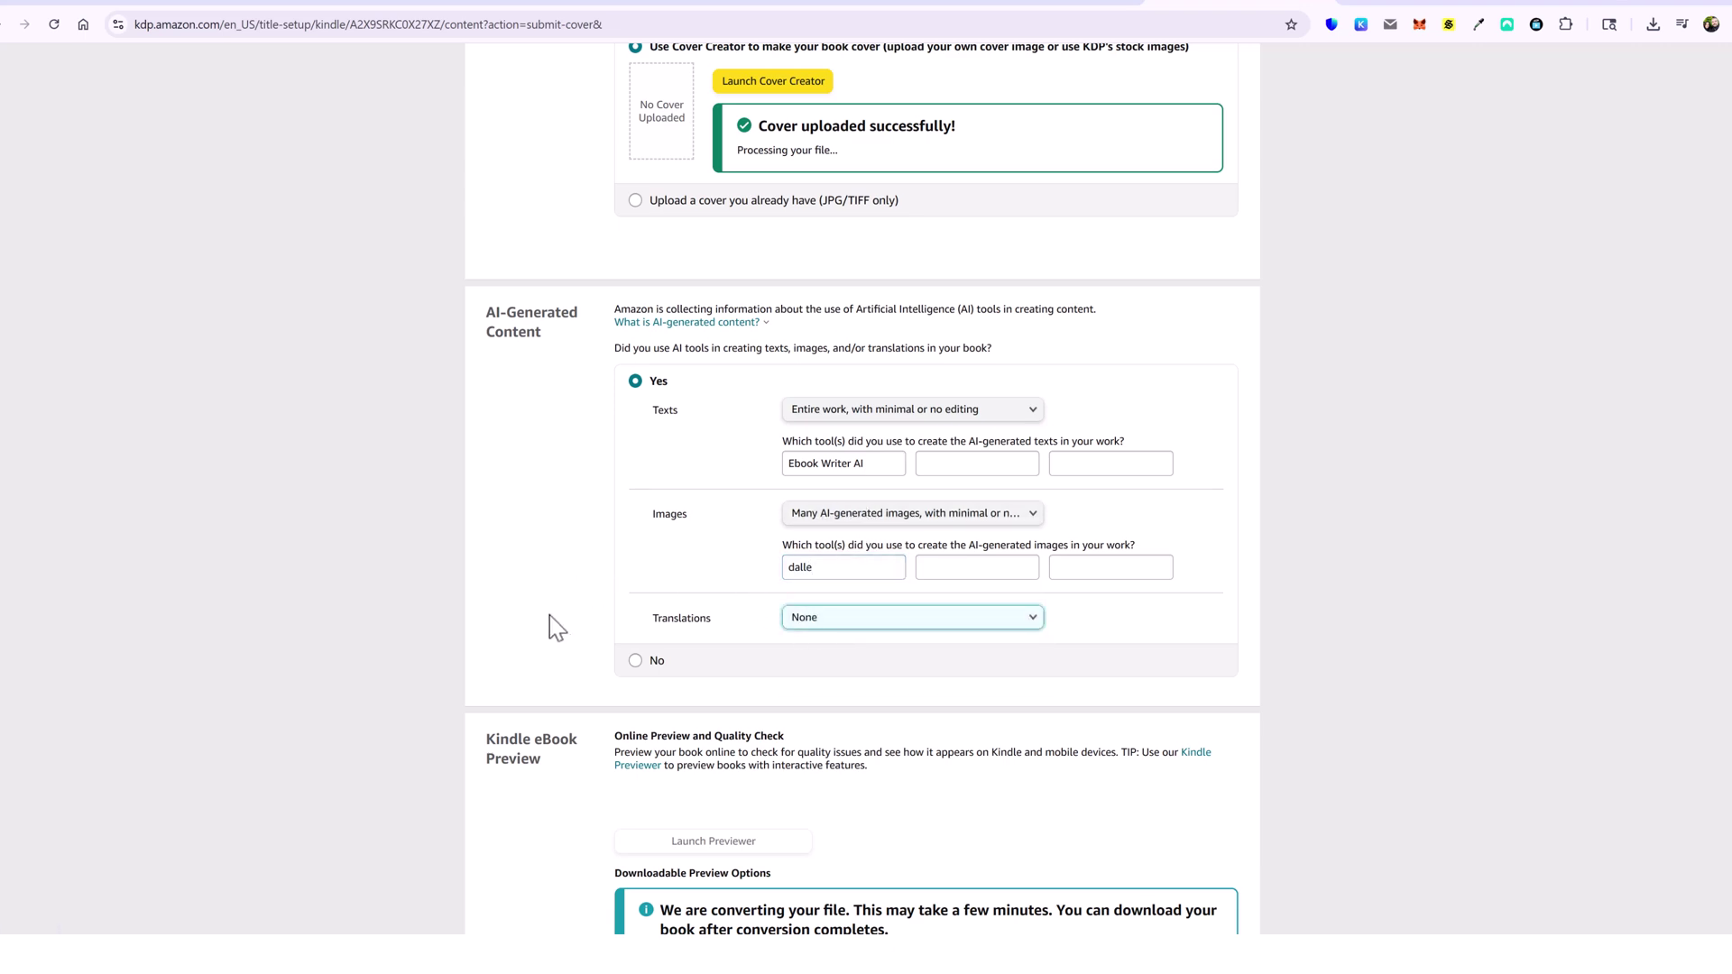
{"action": "scroll", "coordinate": [549, 622], "scroll_direction": "down", "scroll_amount": 5}
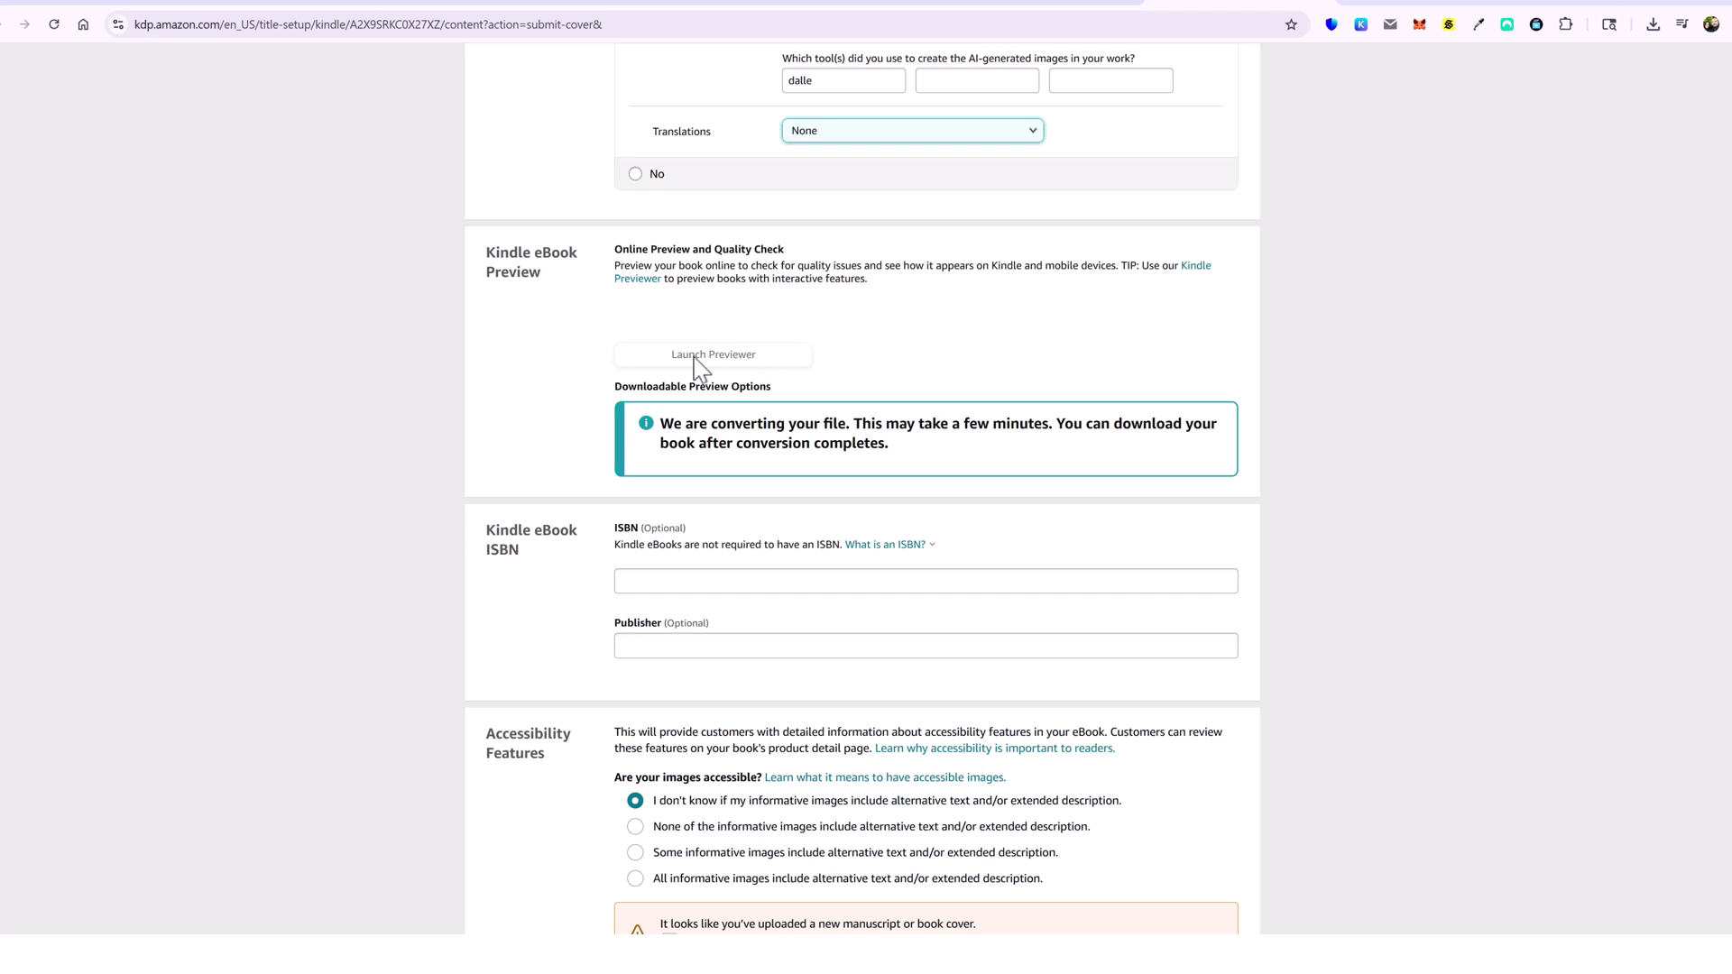
{"action": "left_click_drag", "start_coordinate": [661, 424], "coordinate": [947, 457]}
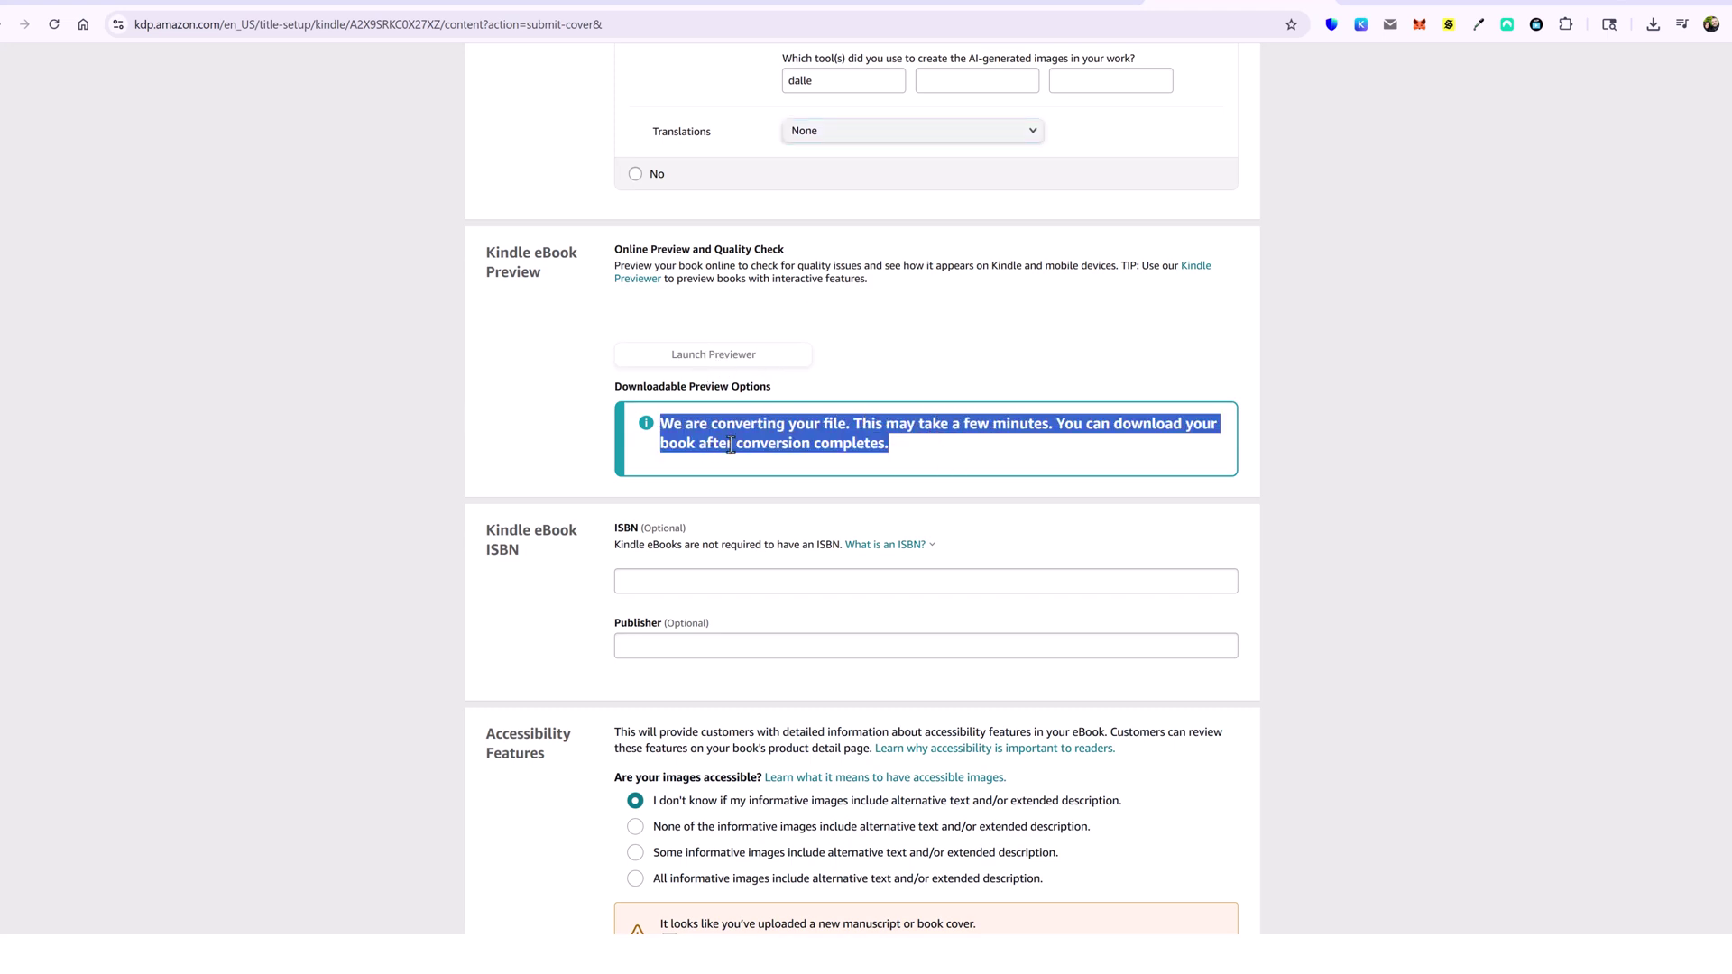
{"action": "left_click", "coordinate": [850, 420]}
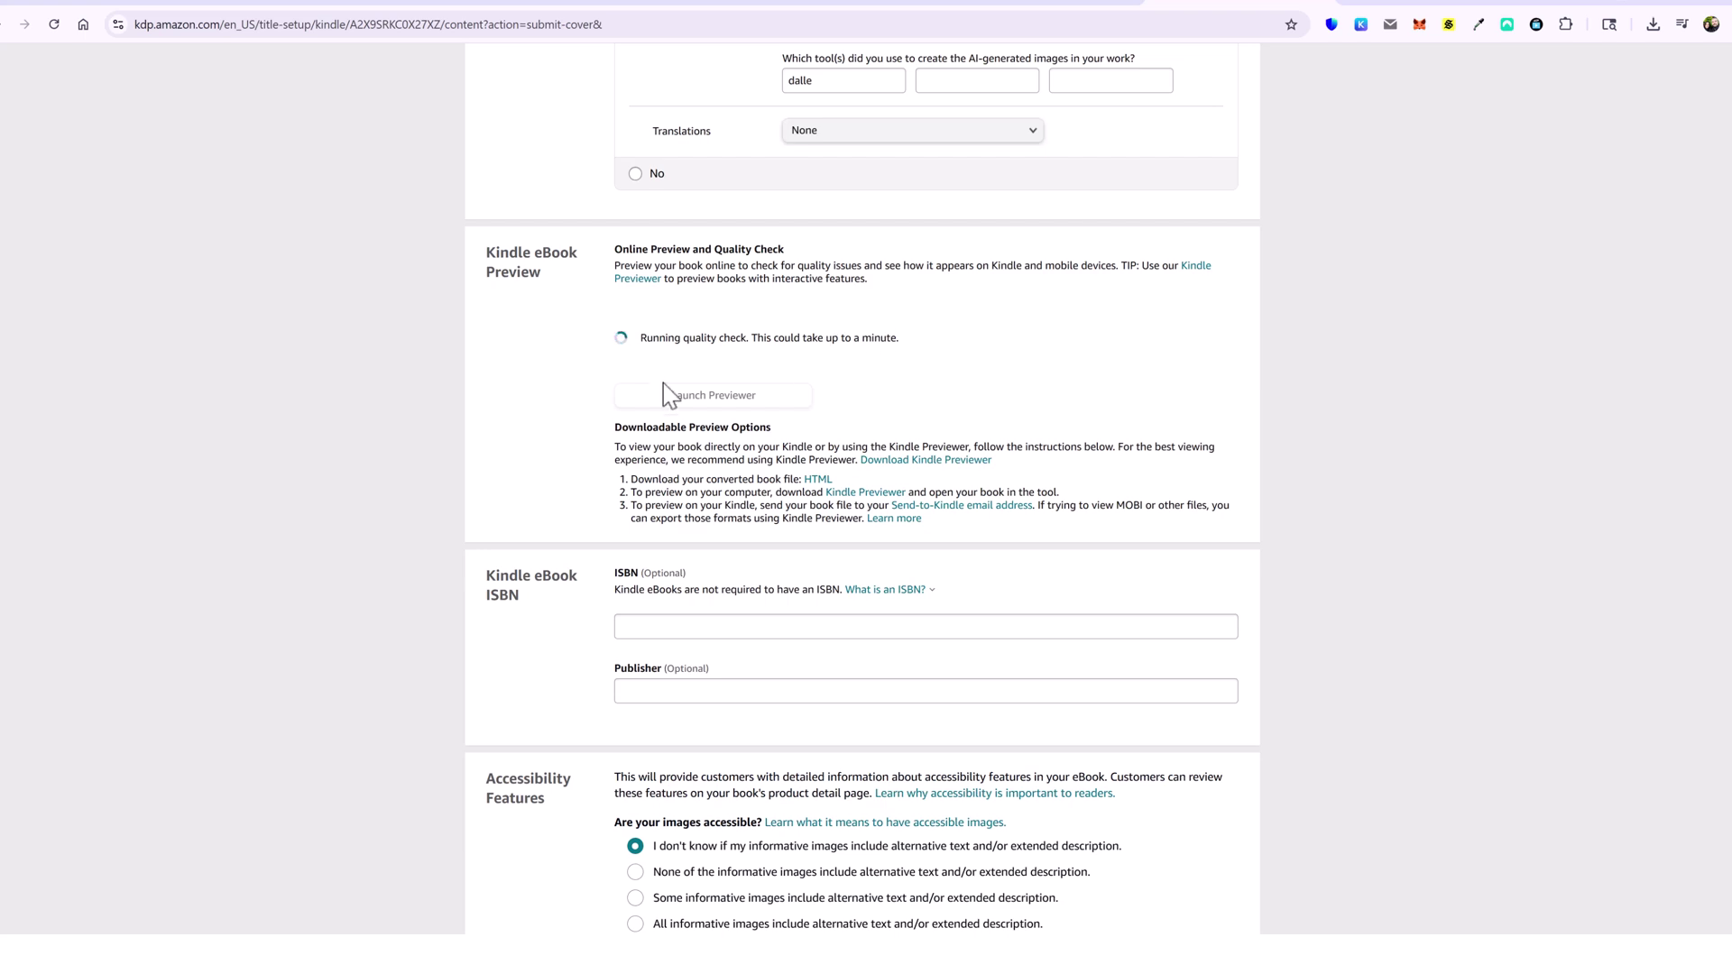
State that none of the informative images include alternative text or extended description, and save the content to continue to pricing
{"action": "scroll", "coordinate": [515, 588], "scroll_direction": "down", "scroll_amount": 3}
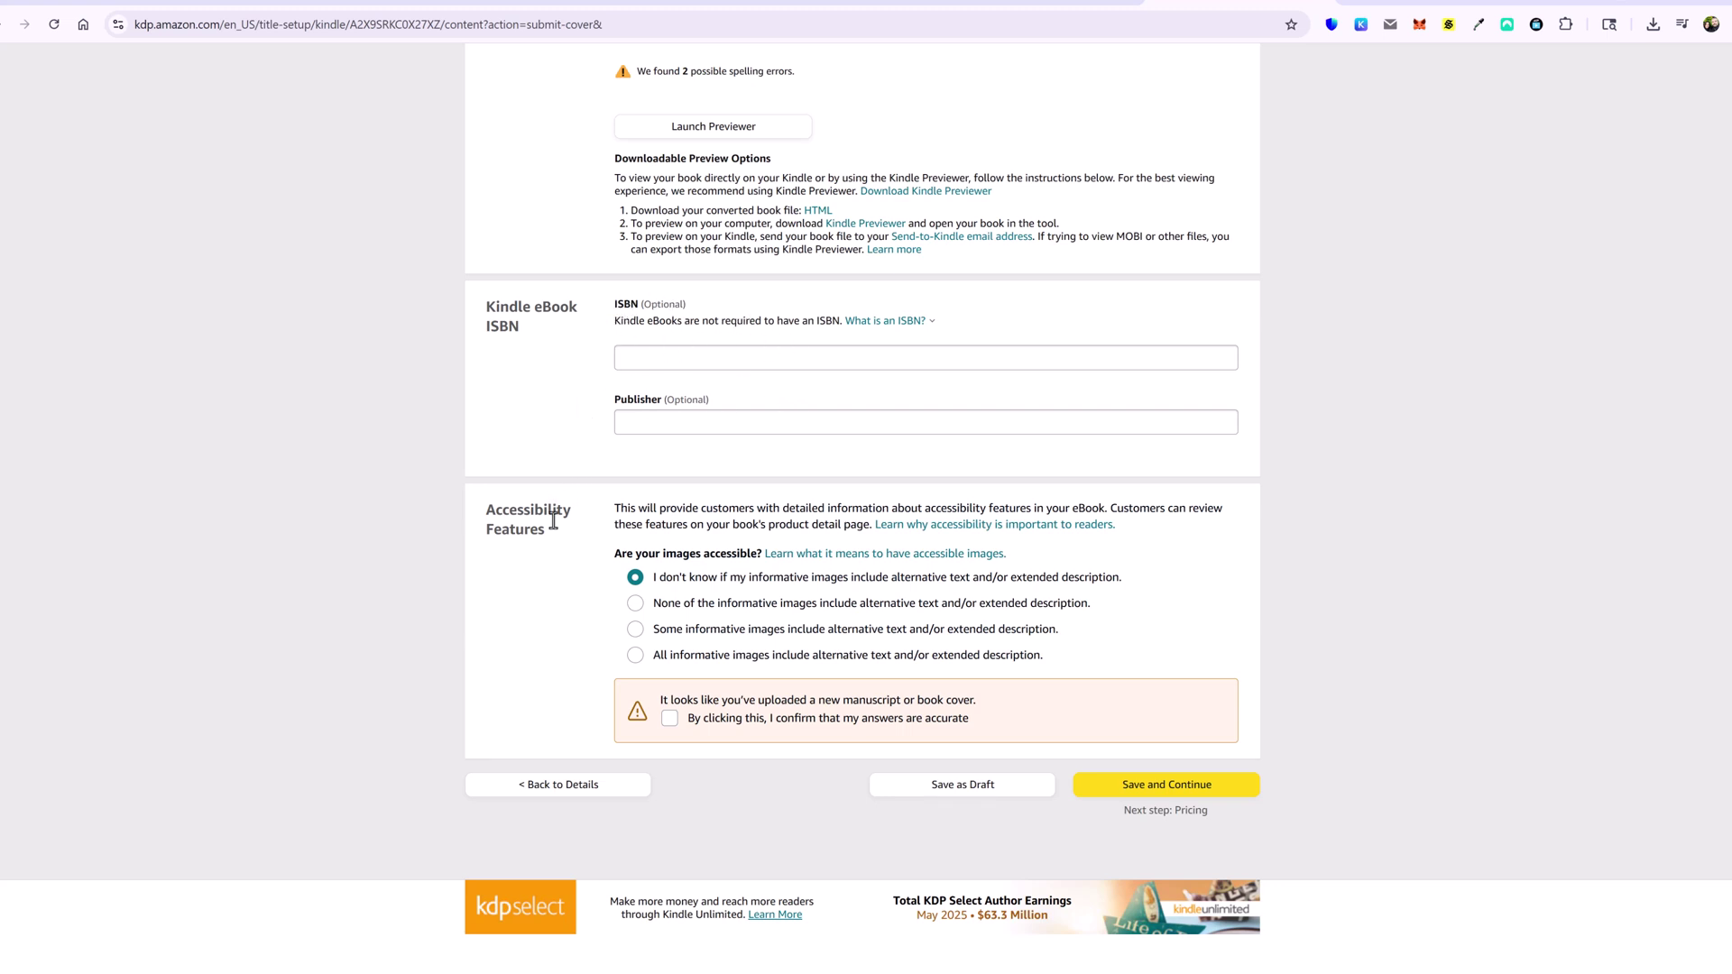
{"action": "left_click", "coordinate": [636, 604]}
{"action": "left_click", "coordinate": [635, 578]}
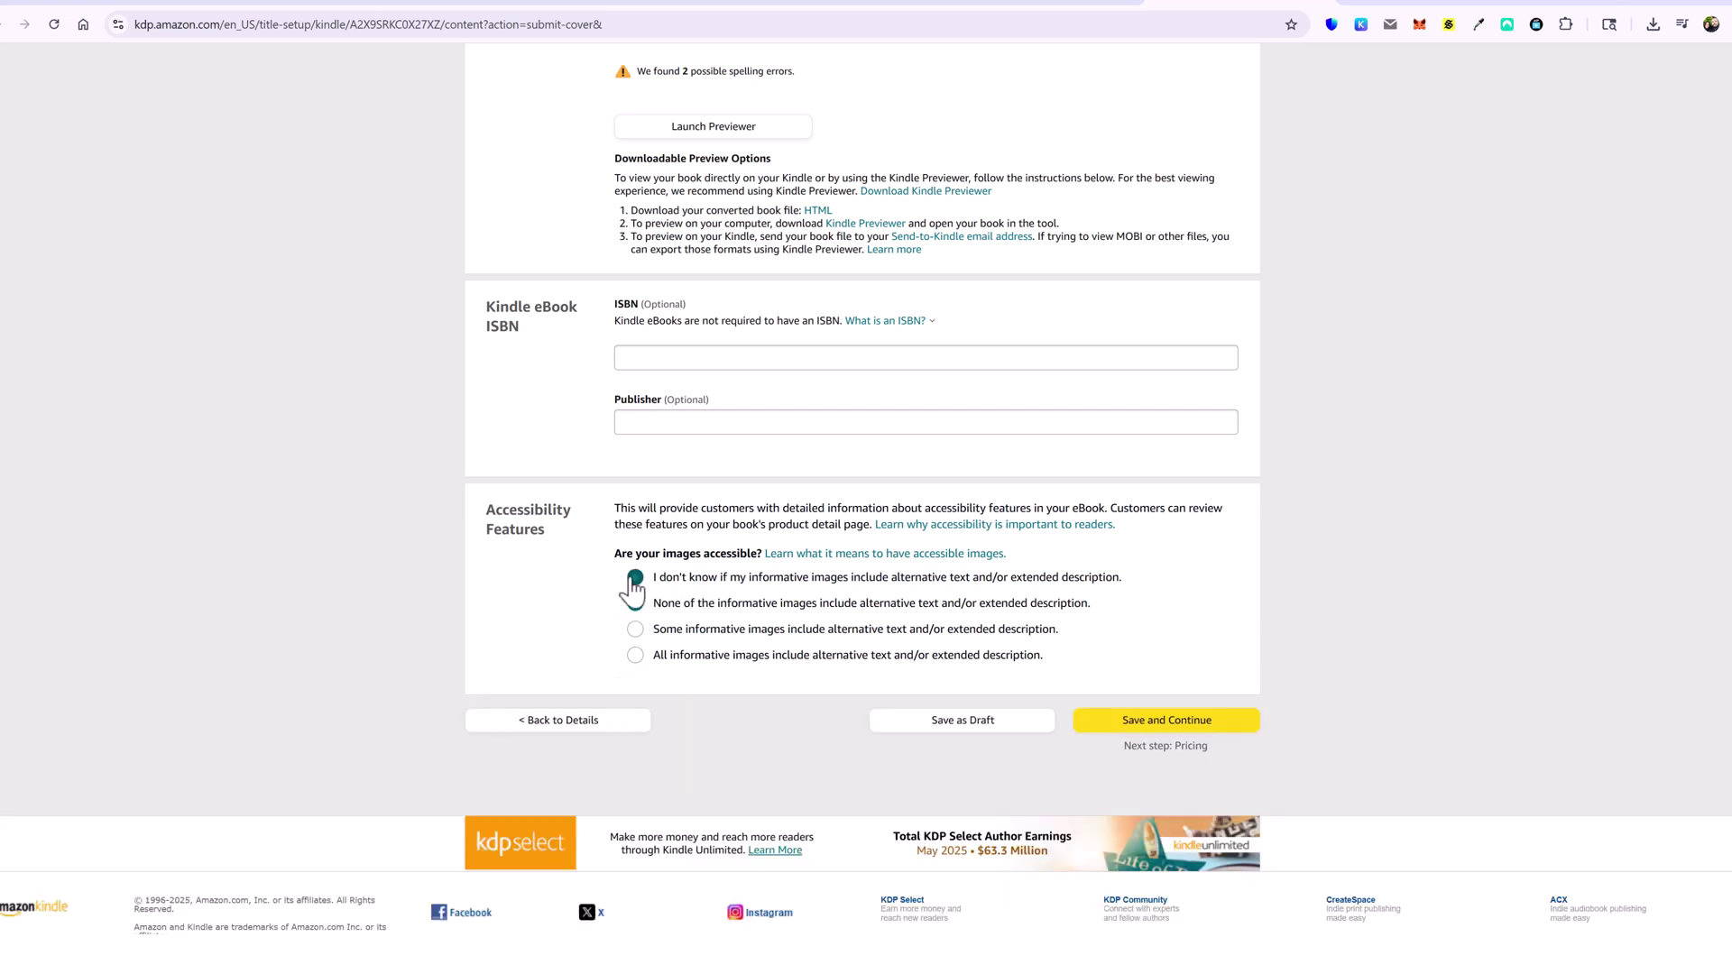
{"action": "left_click", "coordinate": [635, 604]}
{"action": "left_click", "coordinate": [1172, 732]}
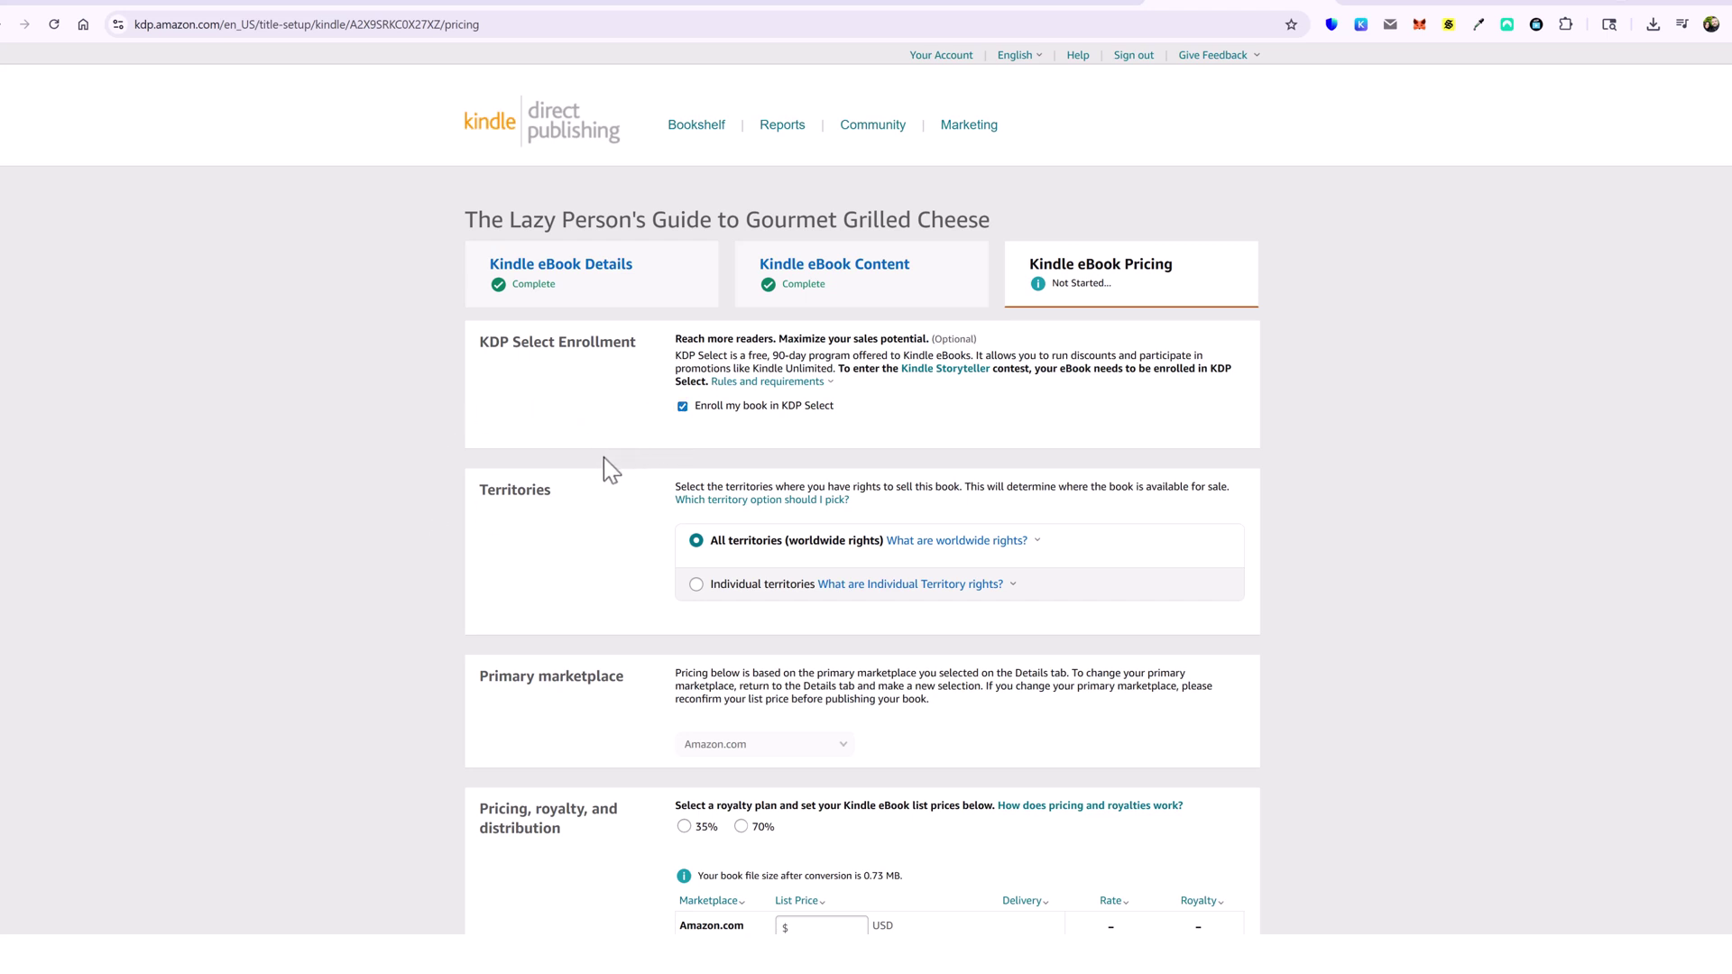
Select the 70% royalty plan and set the Amazon.com list price to 2.99 USD
{"action": "scroll", "coordinate": [468, 507], "scroll_direction": "down", "scroll_amount": 3}
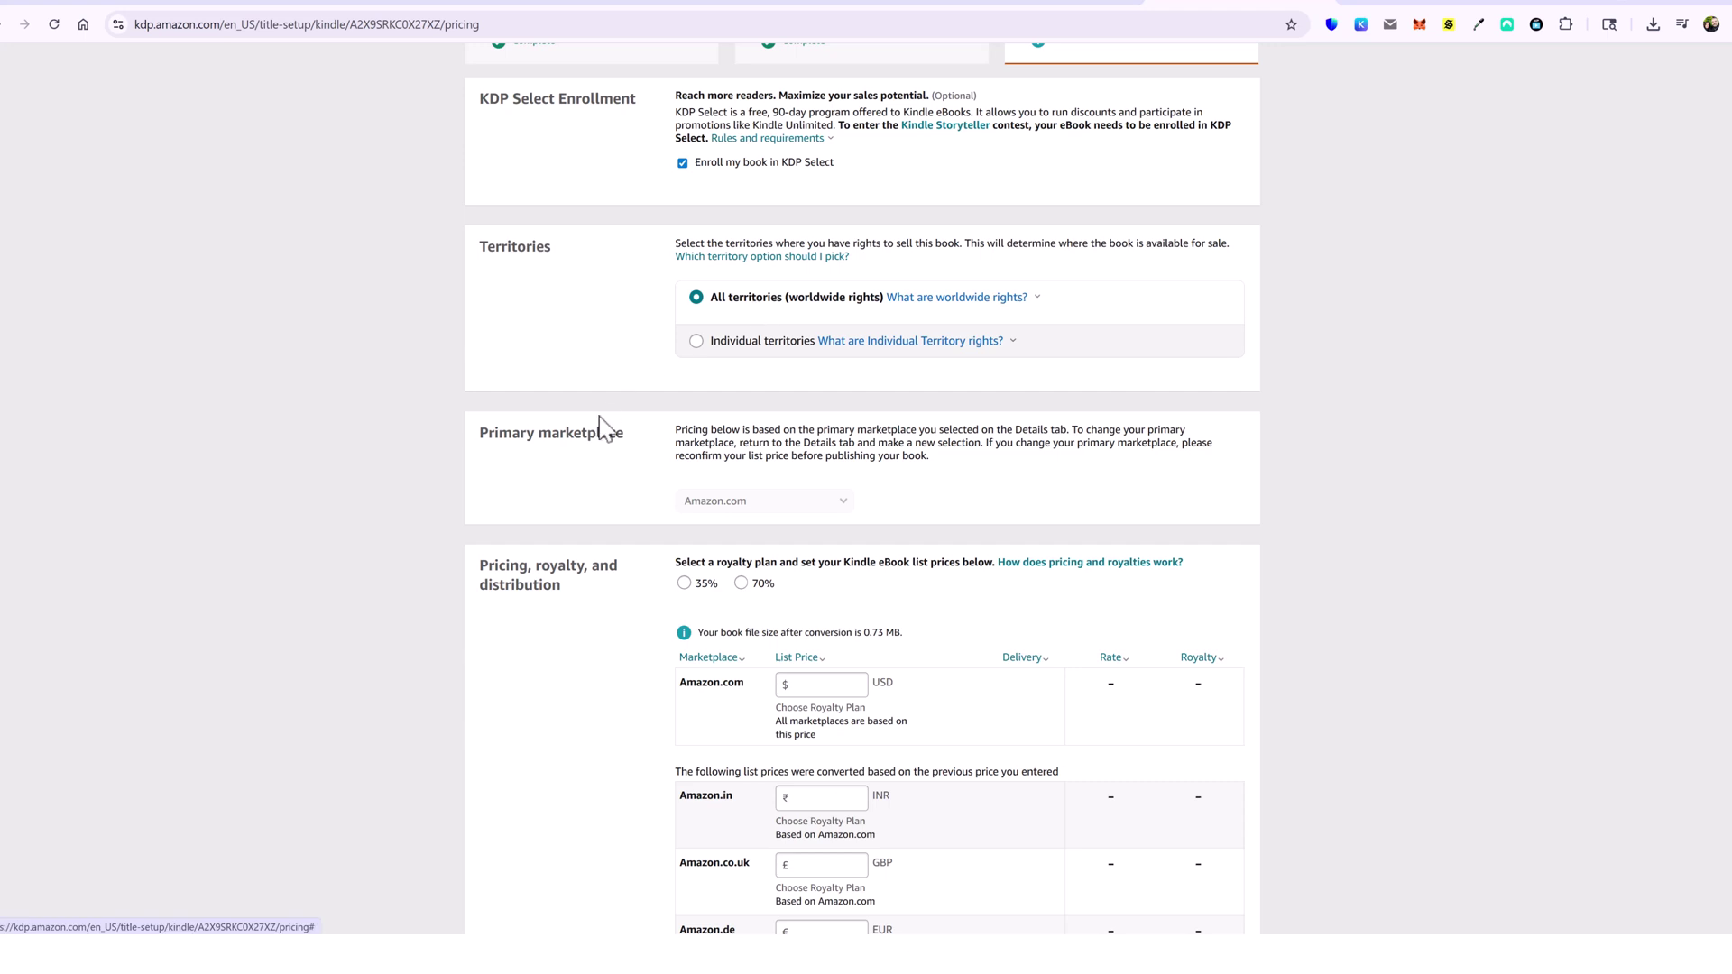
{"action": "scroll", "coordinate": [585, 379], "scroll_direction": "down", "scroll_amount": 4}
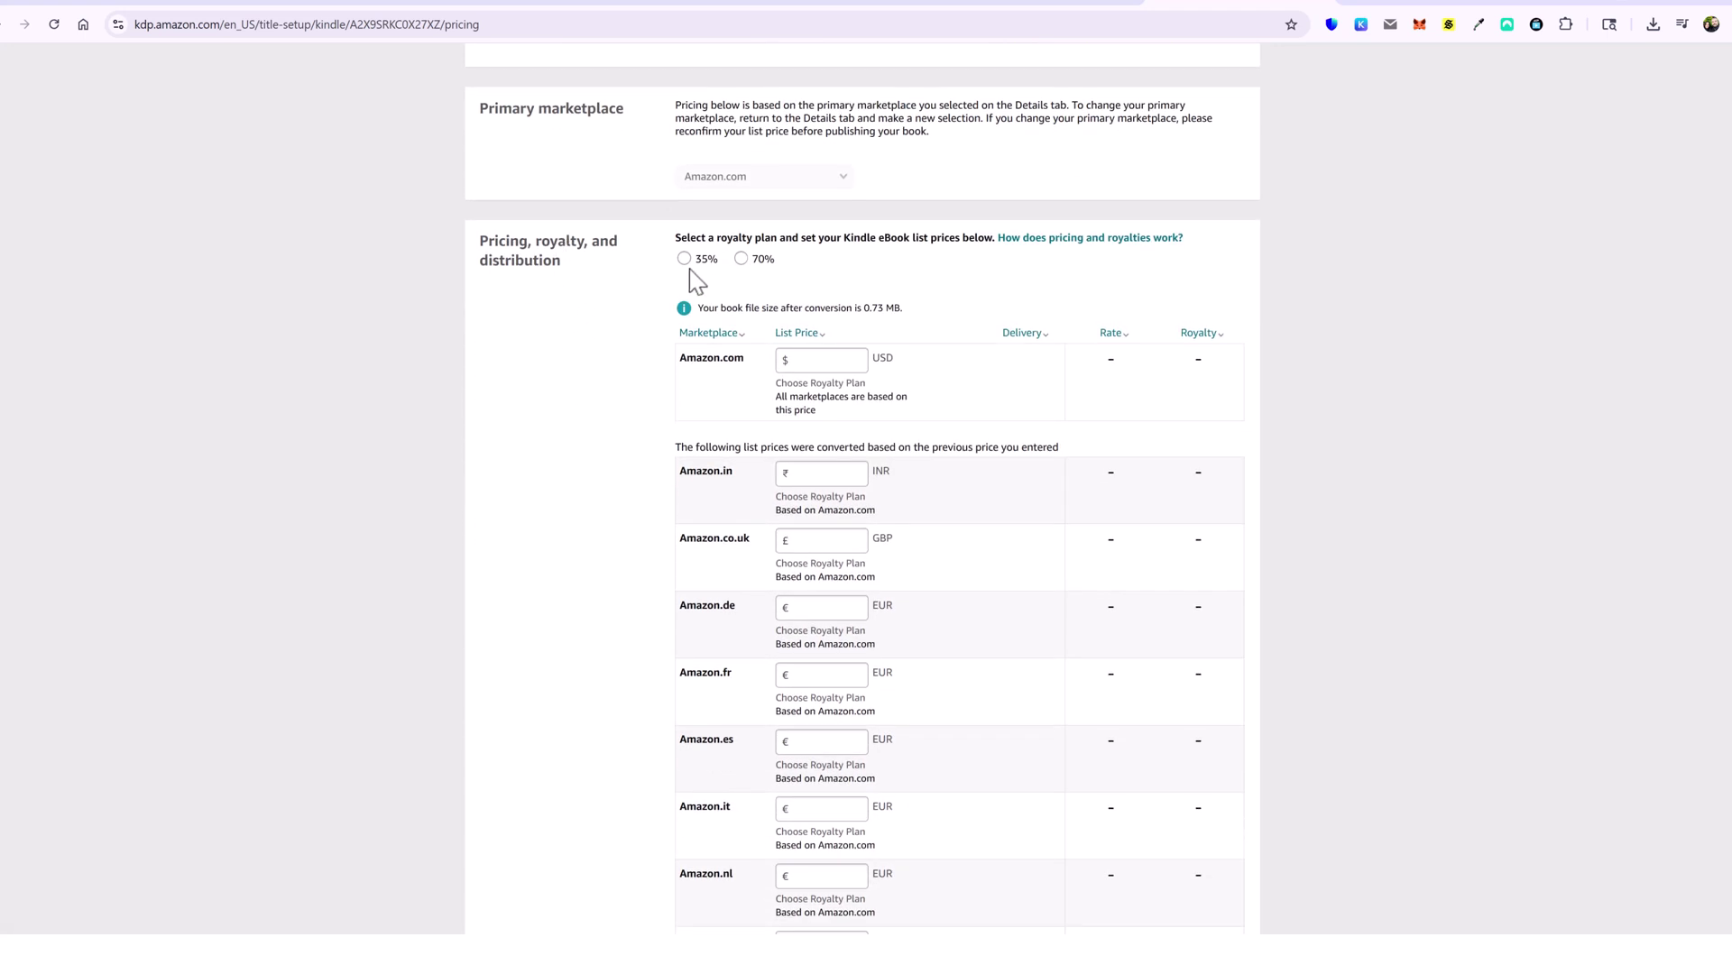
{"action": "left_click", "coordinate": [741, 259]}
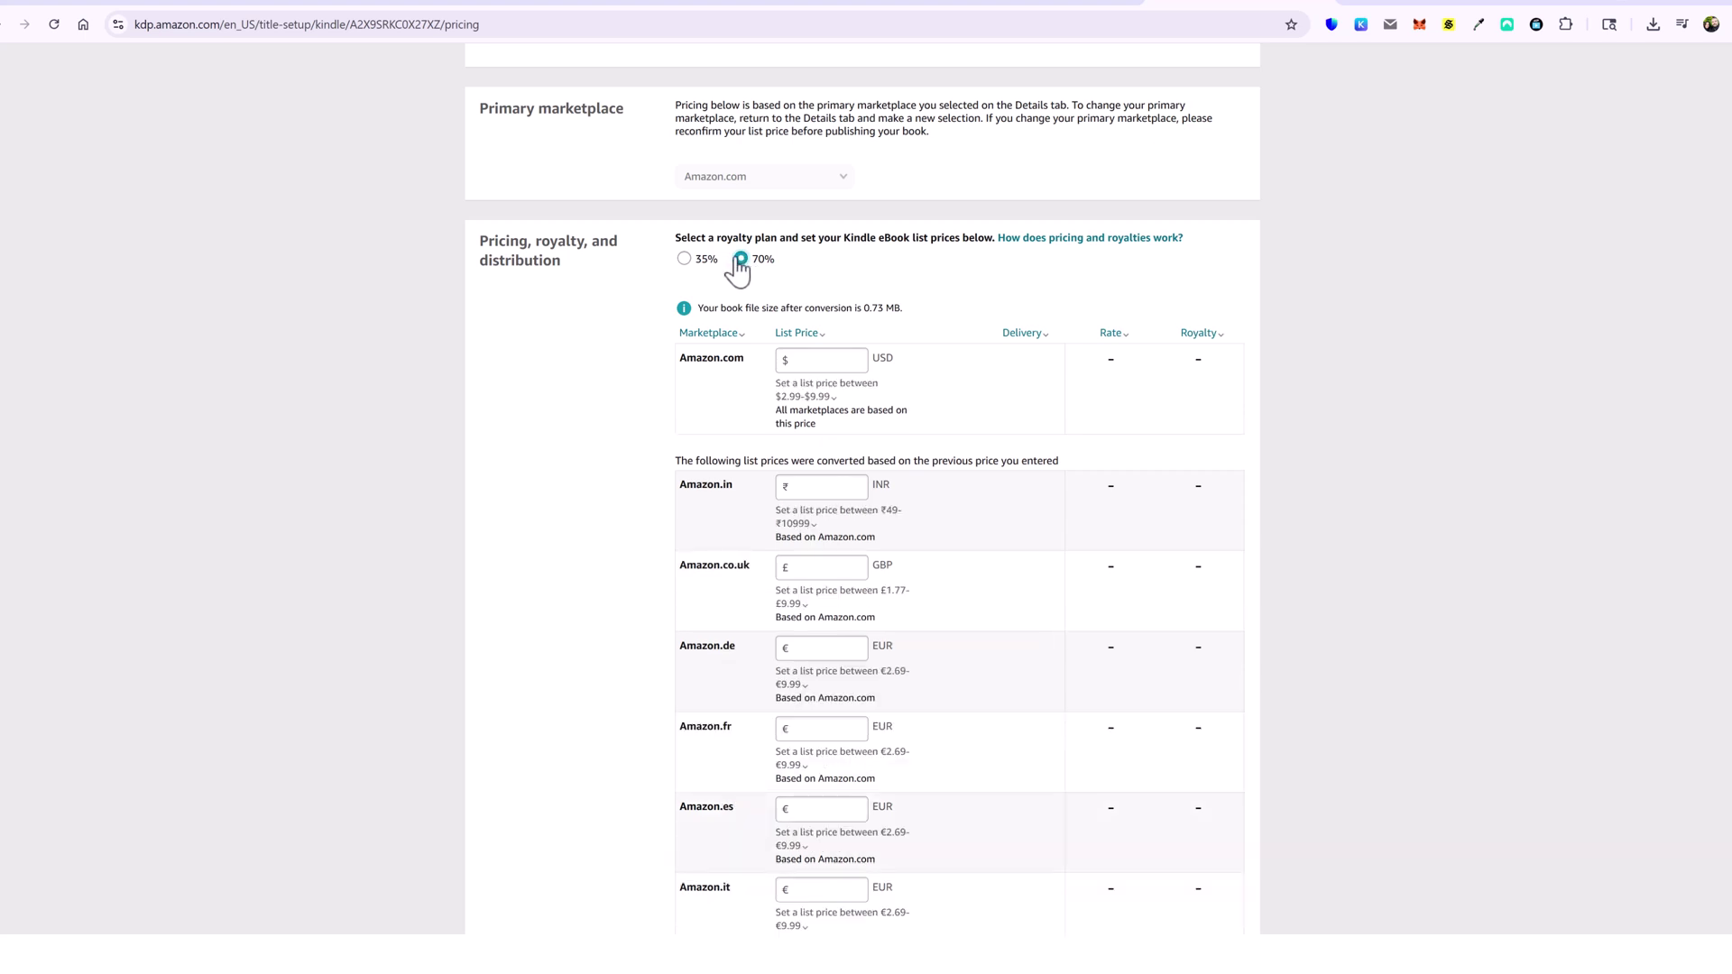
{"action": "mouse_move", "coordinate": [818, 393]}
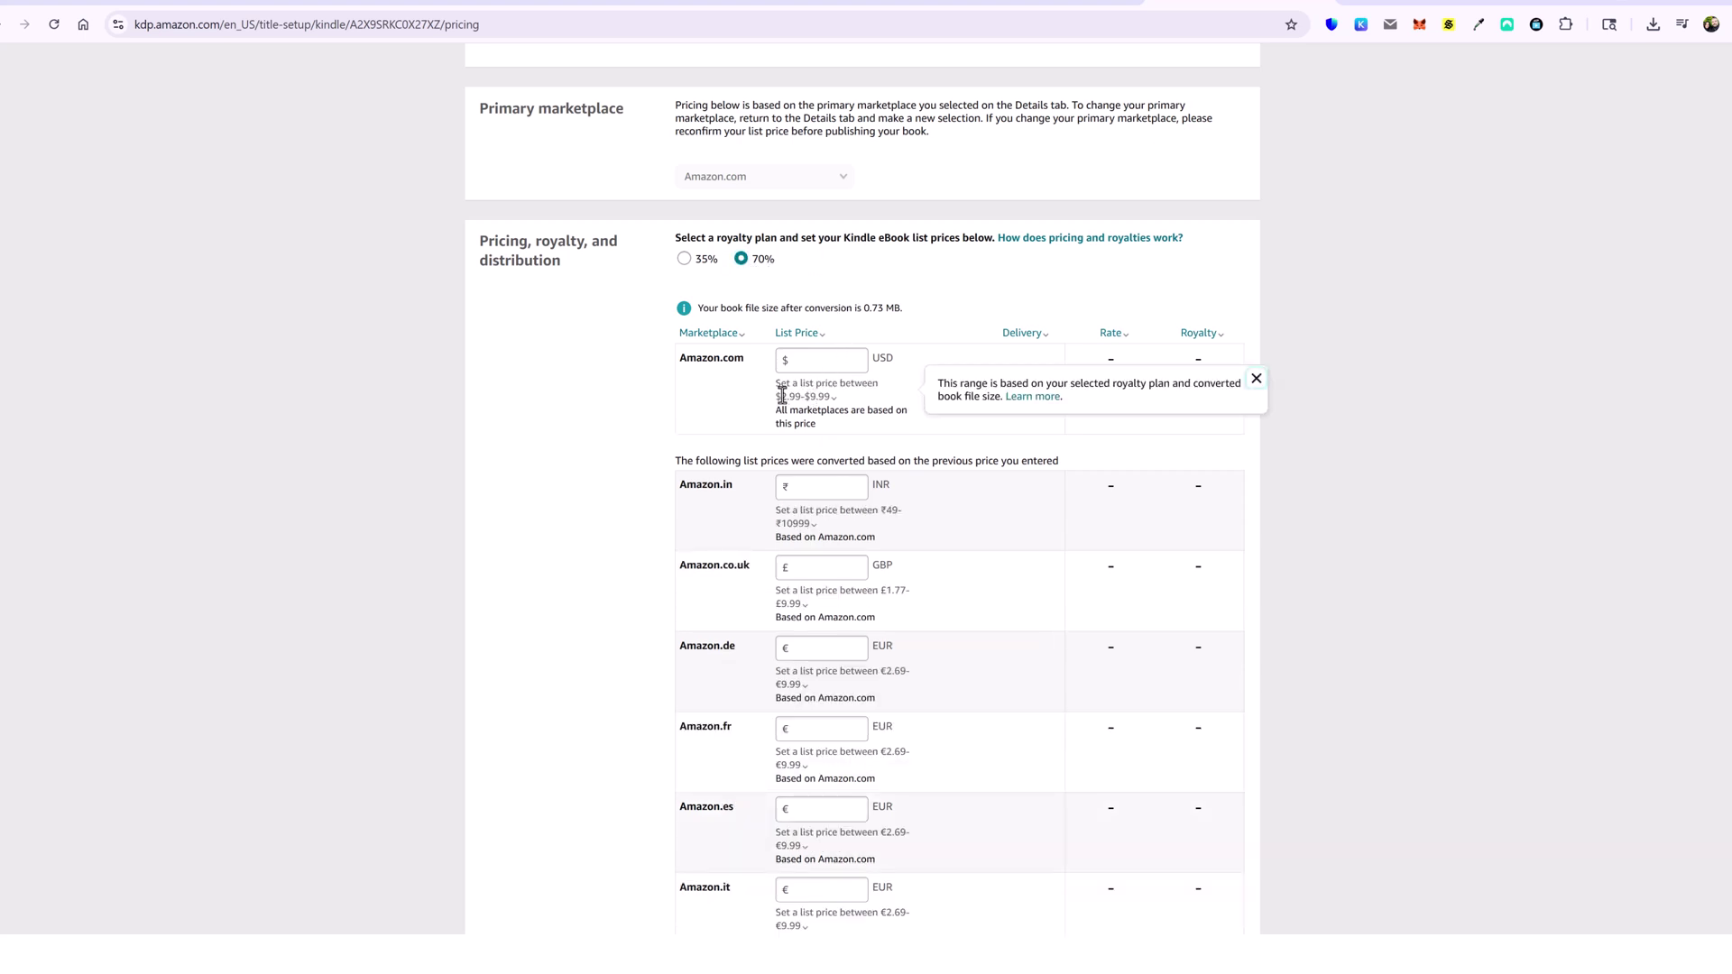
{"action": "left_click", "coordinate": [836, 361]}
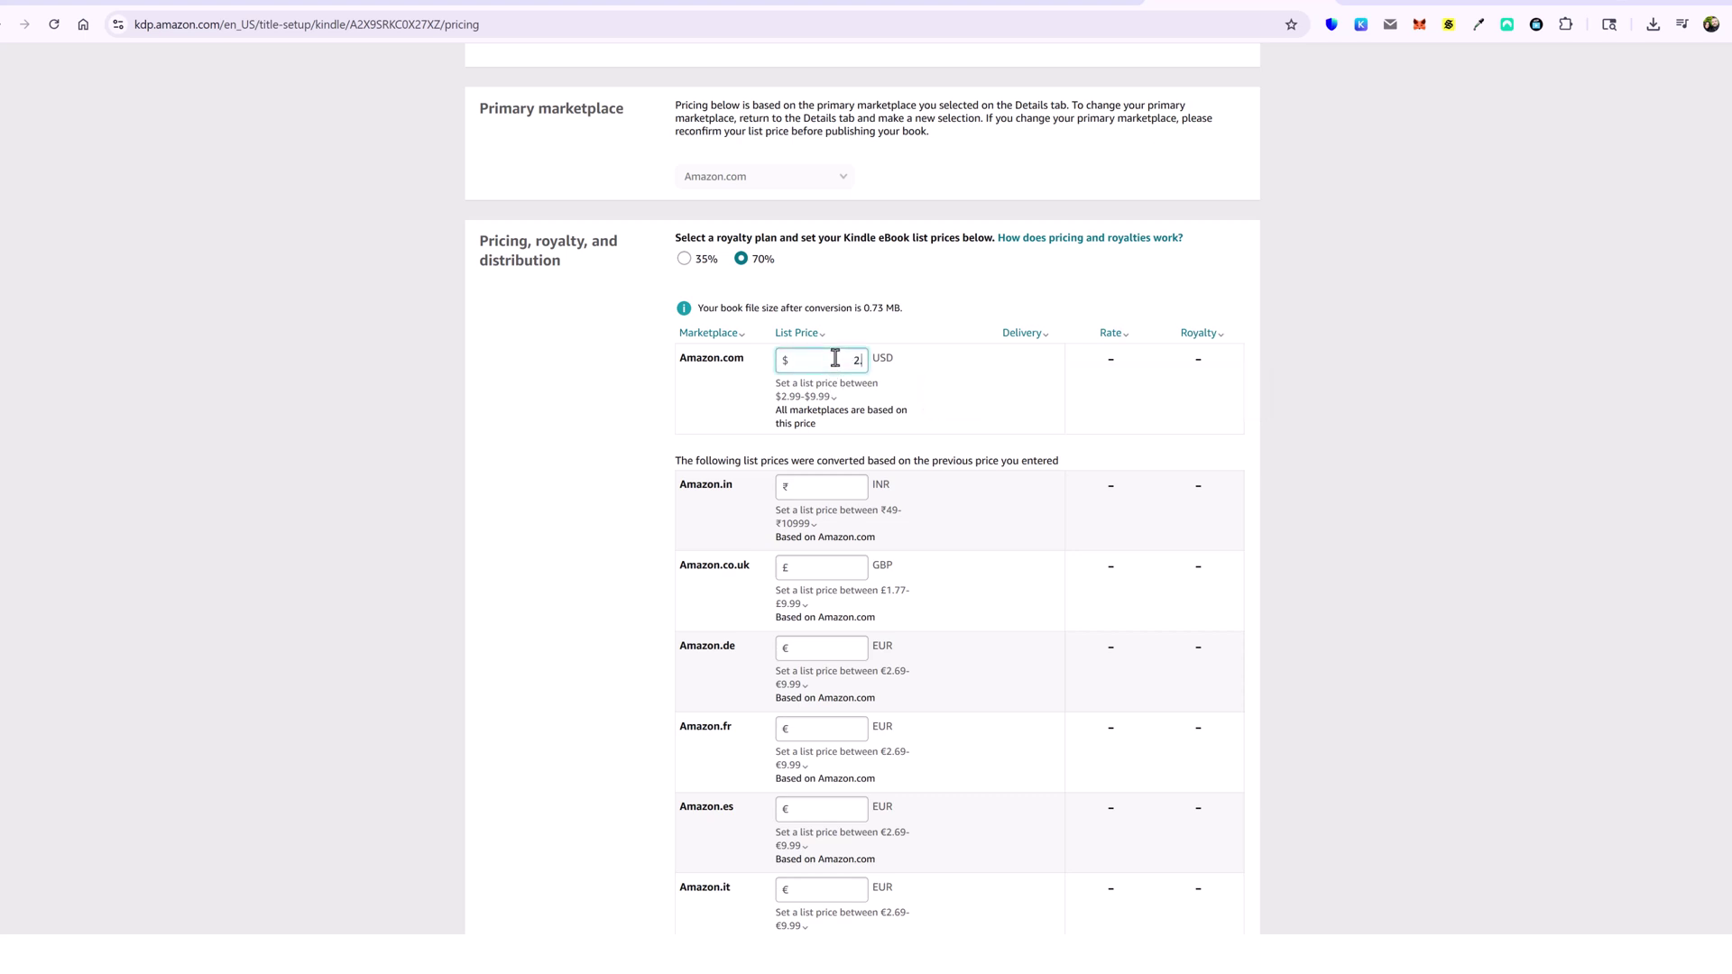
{"action": "type", "text": "2.99"}
{"action": "left_click", "coordinate": [533, 379]}
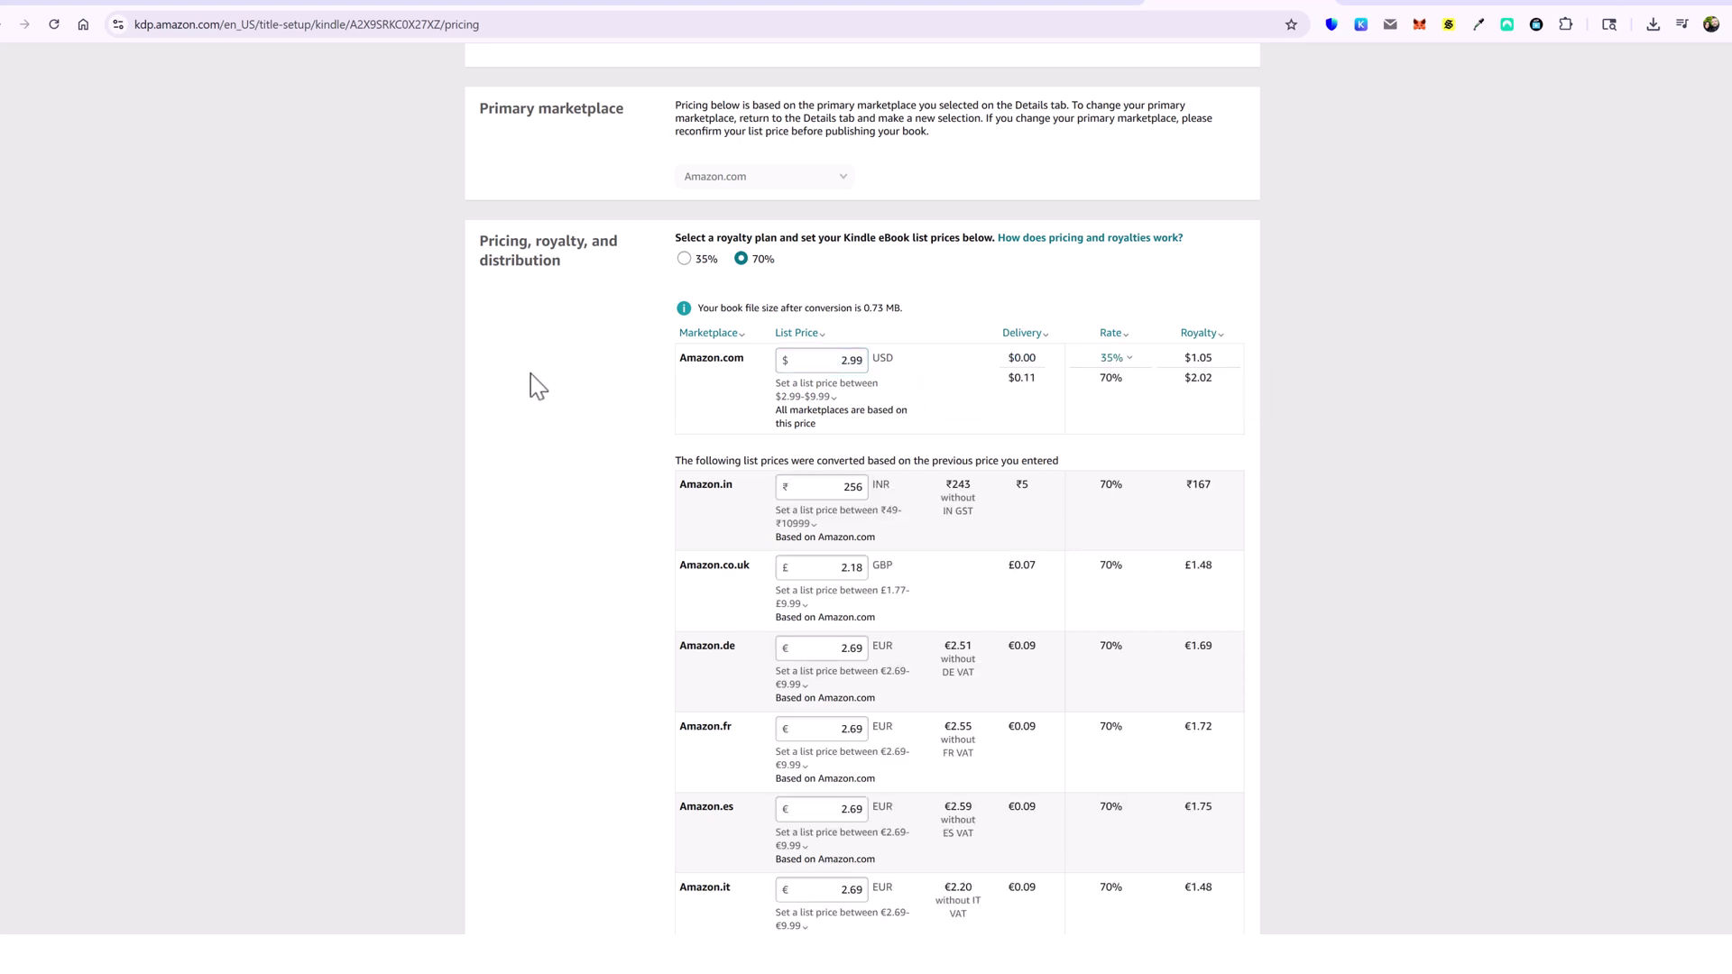
Publish the Kindle eBook and dismiss the submission confirmation to return to the bookshelf
{"action": "left_click", "coordinate": [1198, 377]}
{"action": "scroll", "coordinate": [655, 545], "scroll_direction": "down", "scroll_amount": 10}
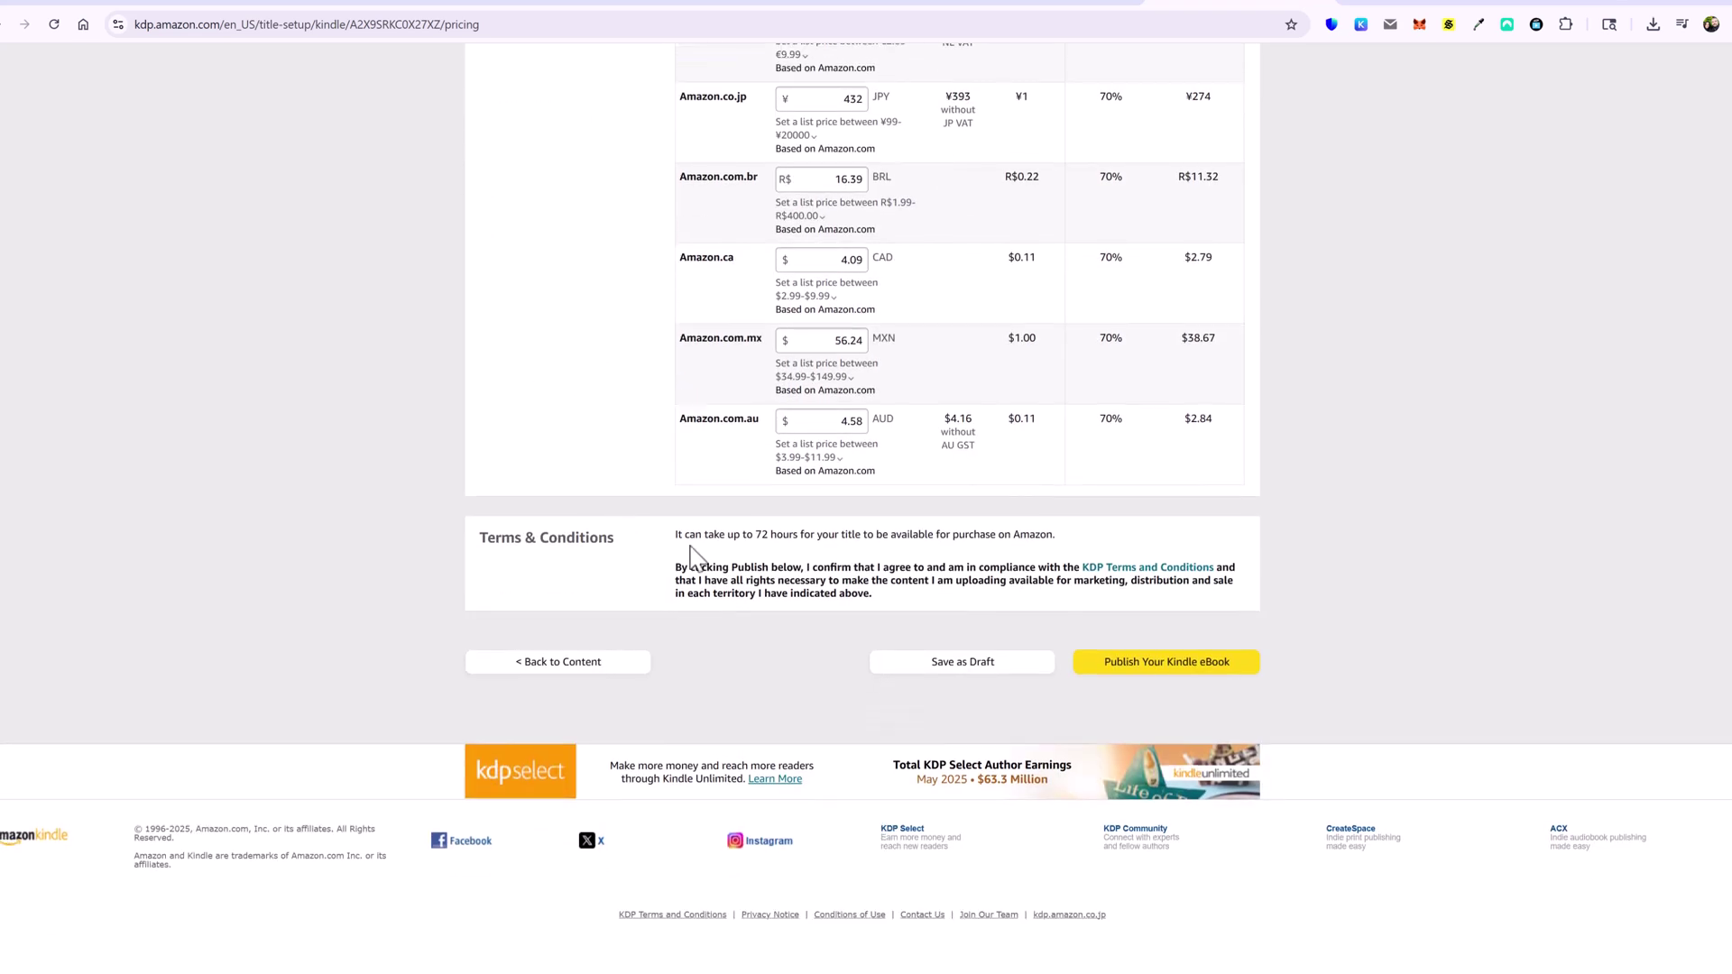
{"action": "left_click", "coordinate": [1157, 658]}
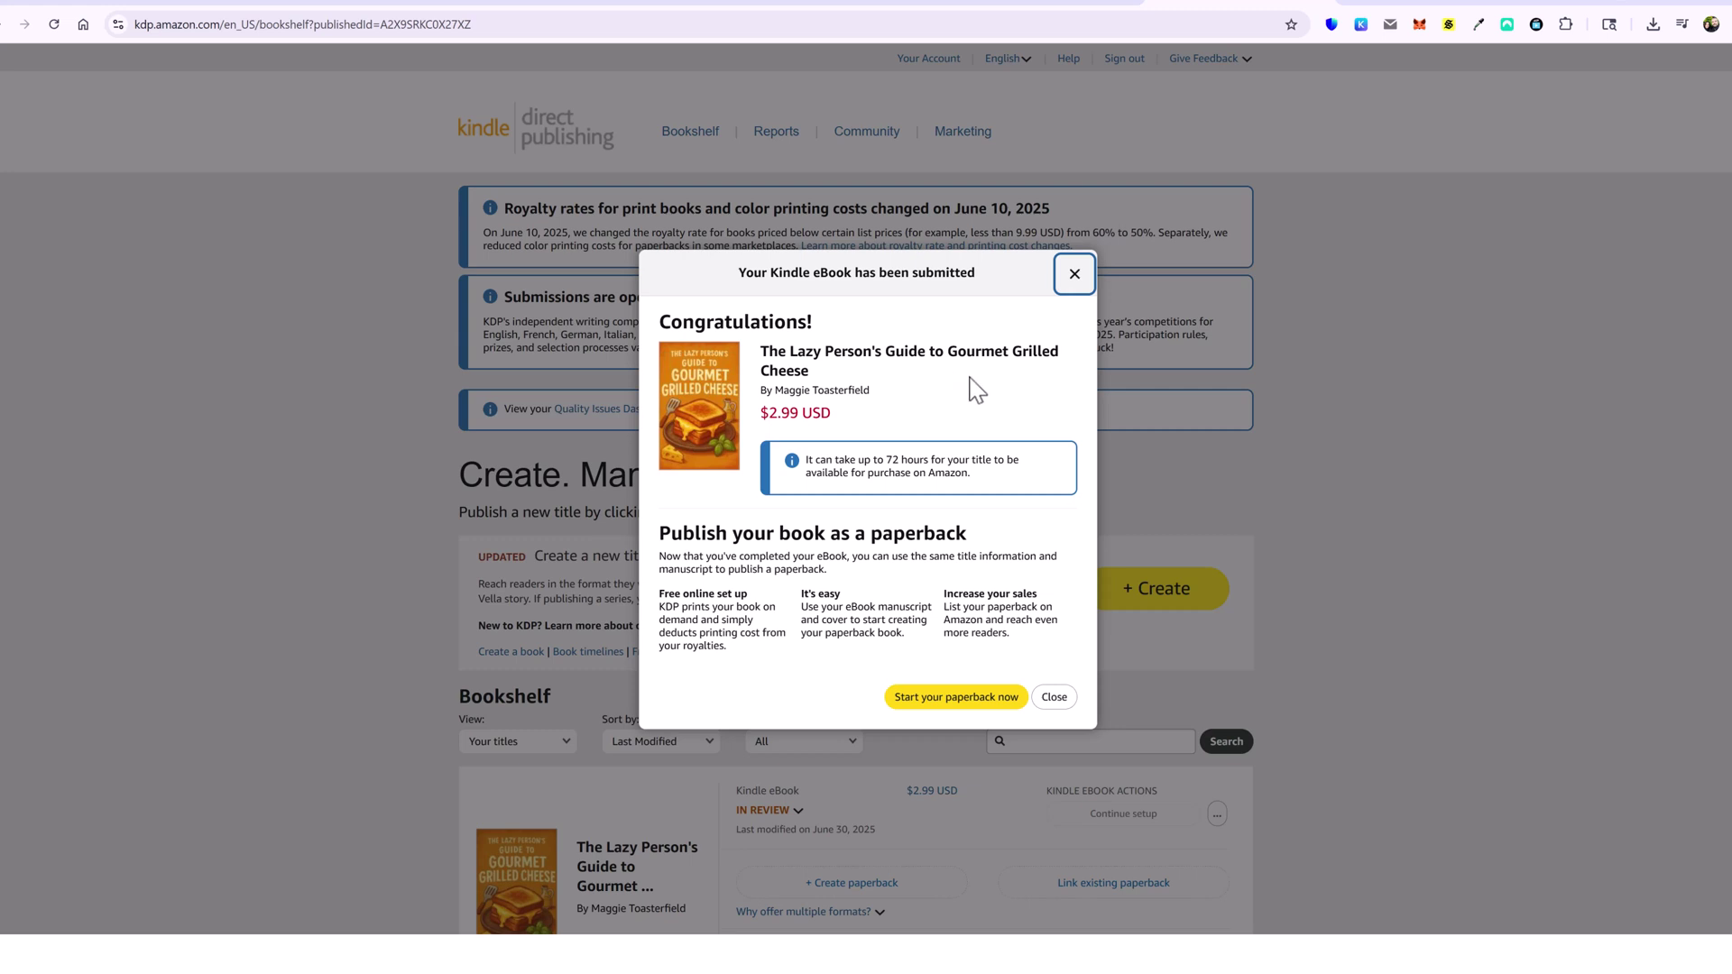
{"action": "left_click", "coordinate": [445, 609]}
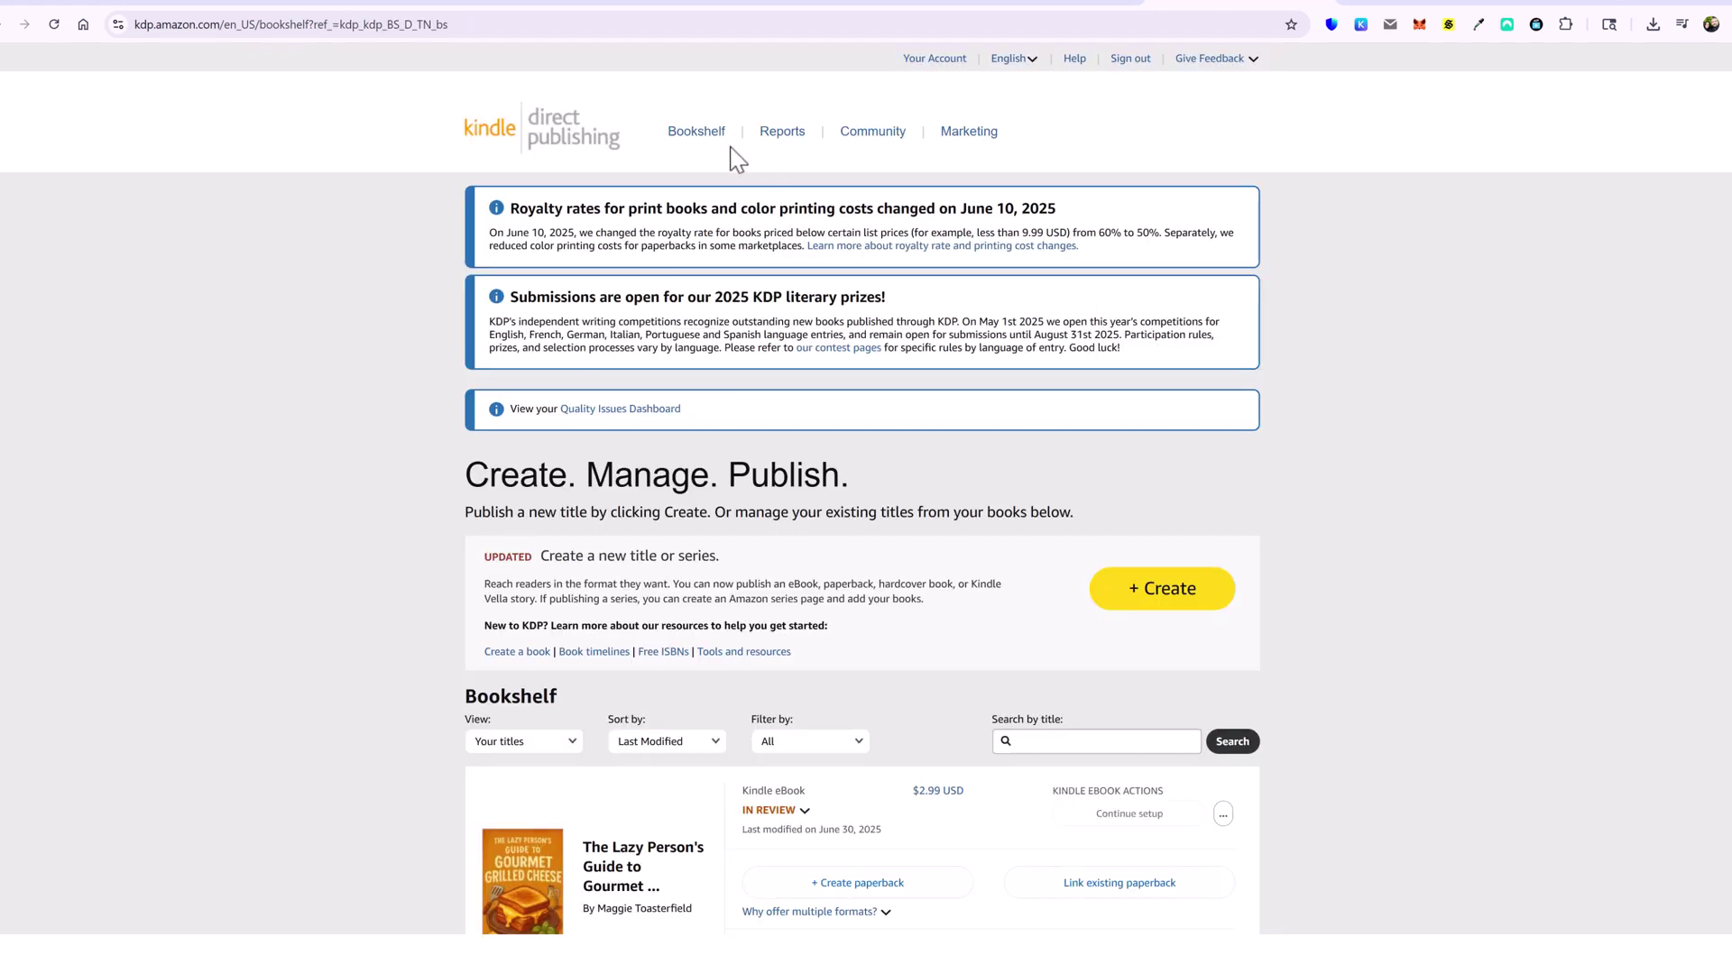
Check the explanation of the grilled cheese ebook's publishing status on the bookshelf, and close it
{"action": "scroll", "coordinate": [638, 631], "scroll_direction": "down", "scroll_amount": 4}
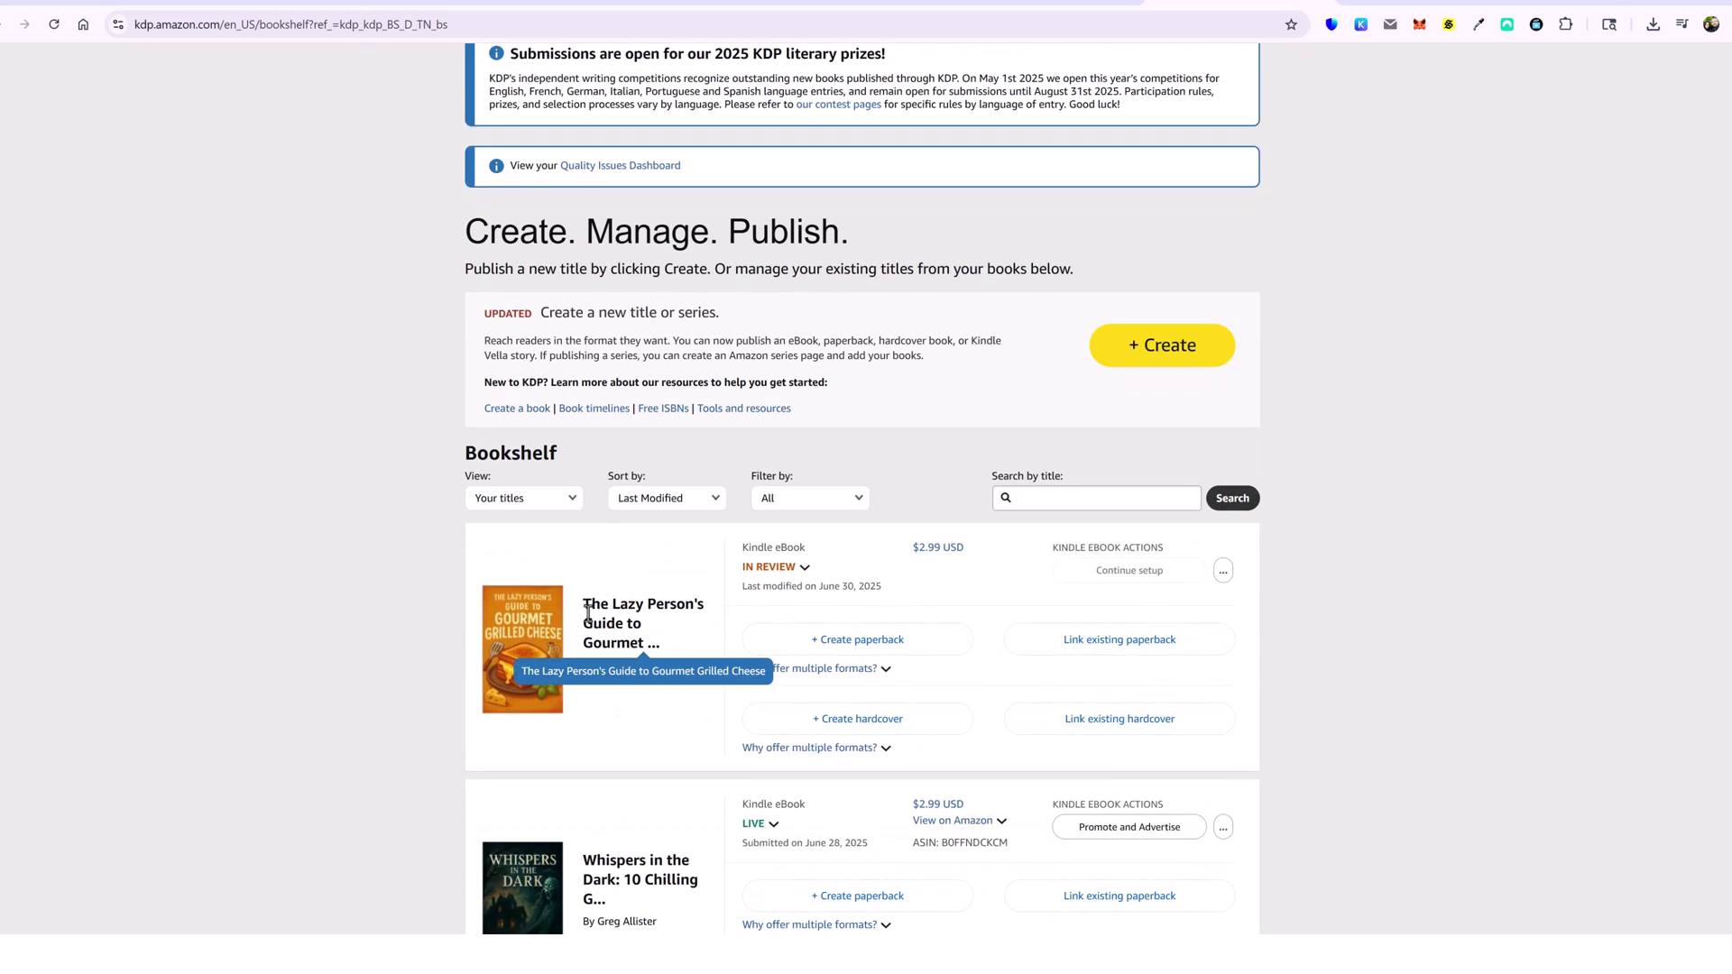
{"action": "scroll", "coordinate": [671, 678], "scroll_direction": "down", "scroll_amount": 4}
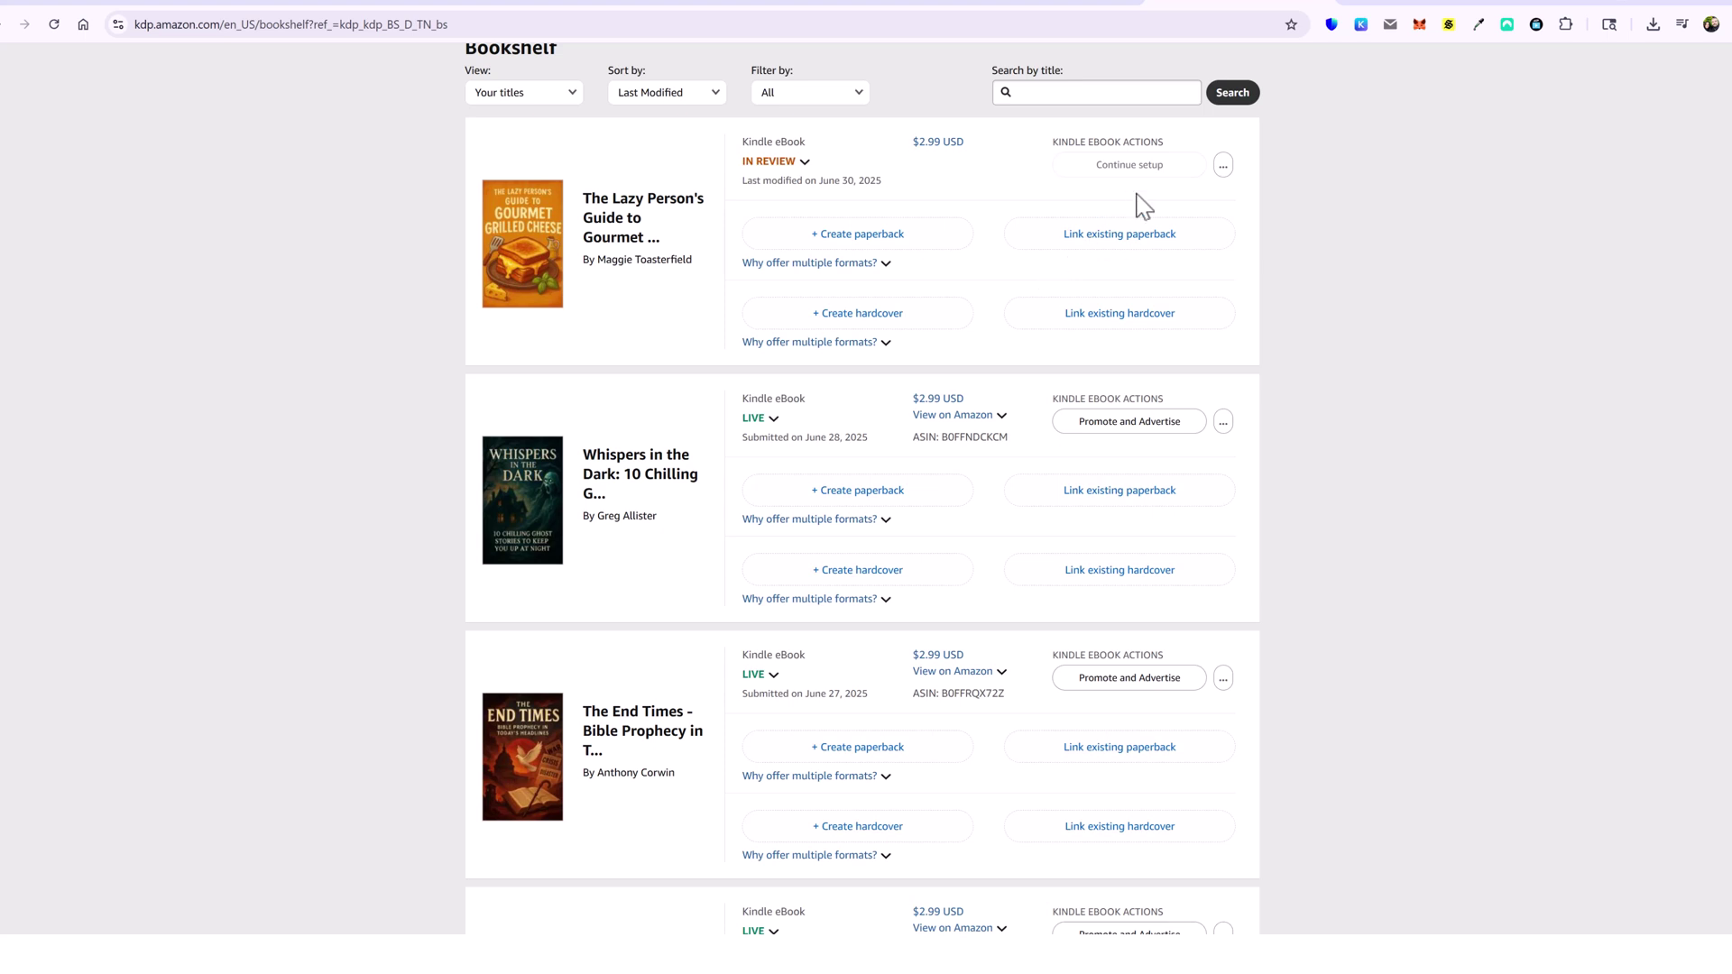
{"action": "left_click", "coordinate": [803, 164]}
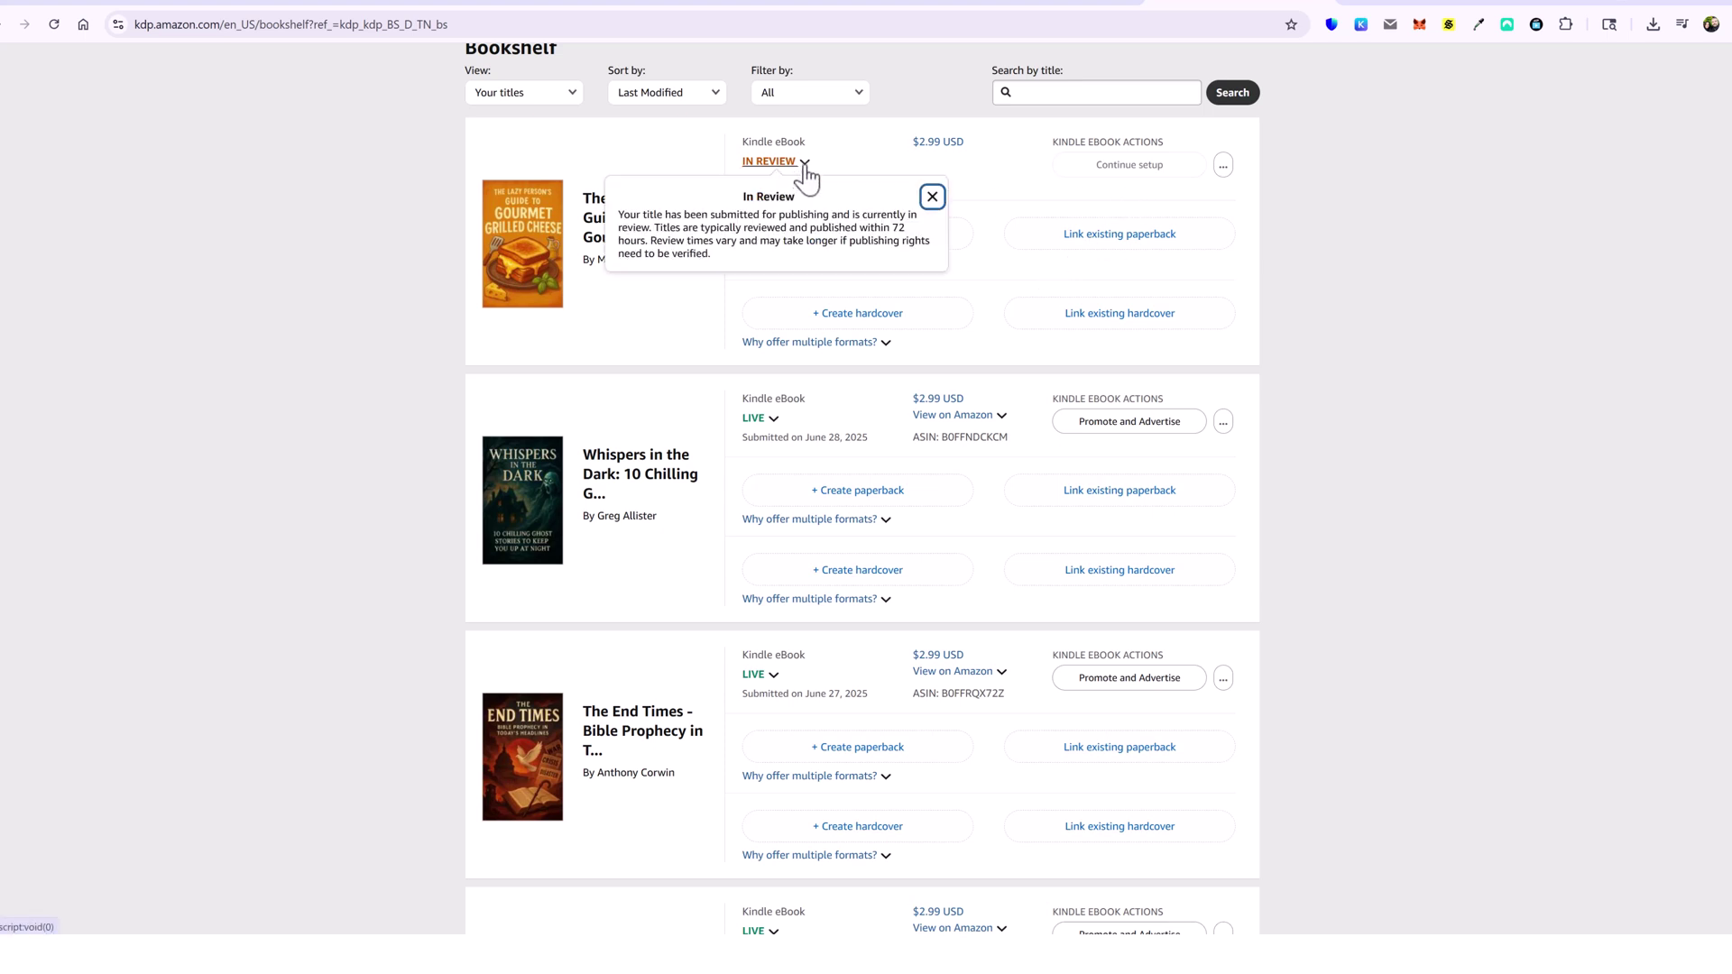
{"action": "left_click", "coordinate": [1068, 172]}
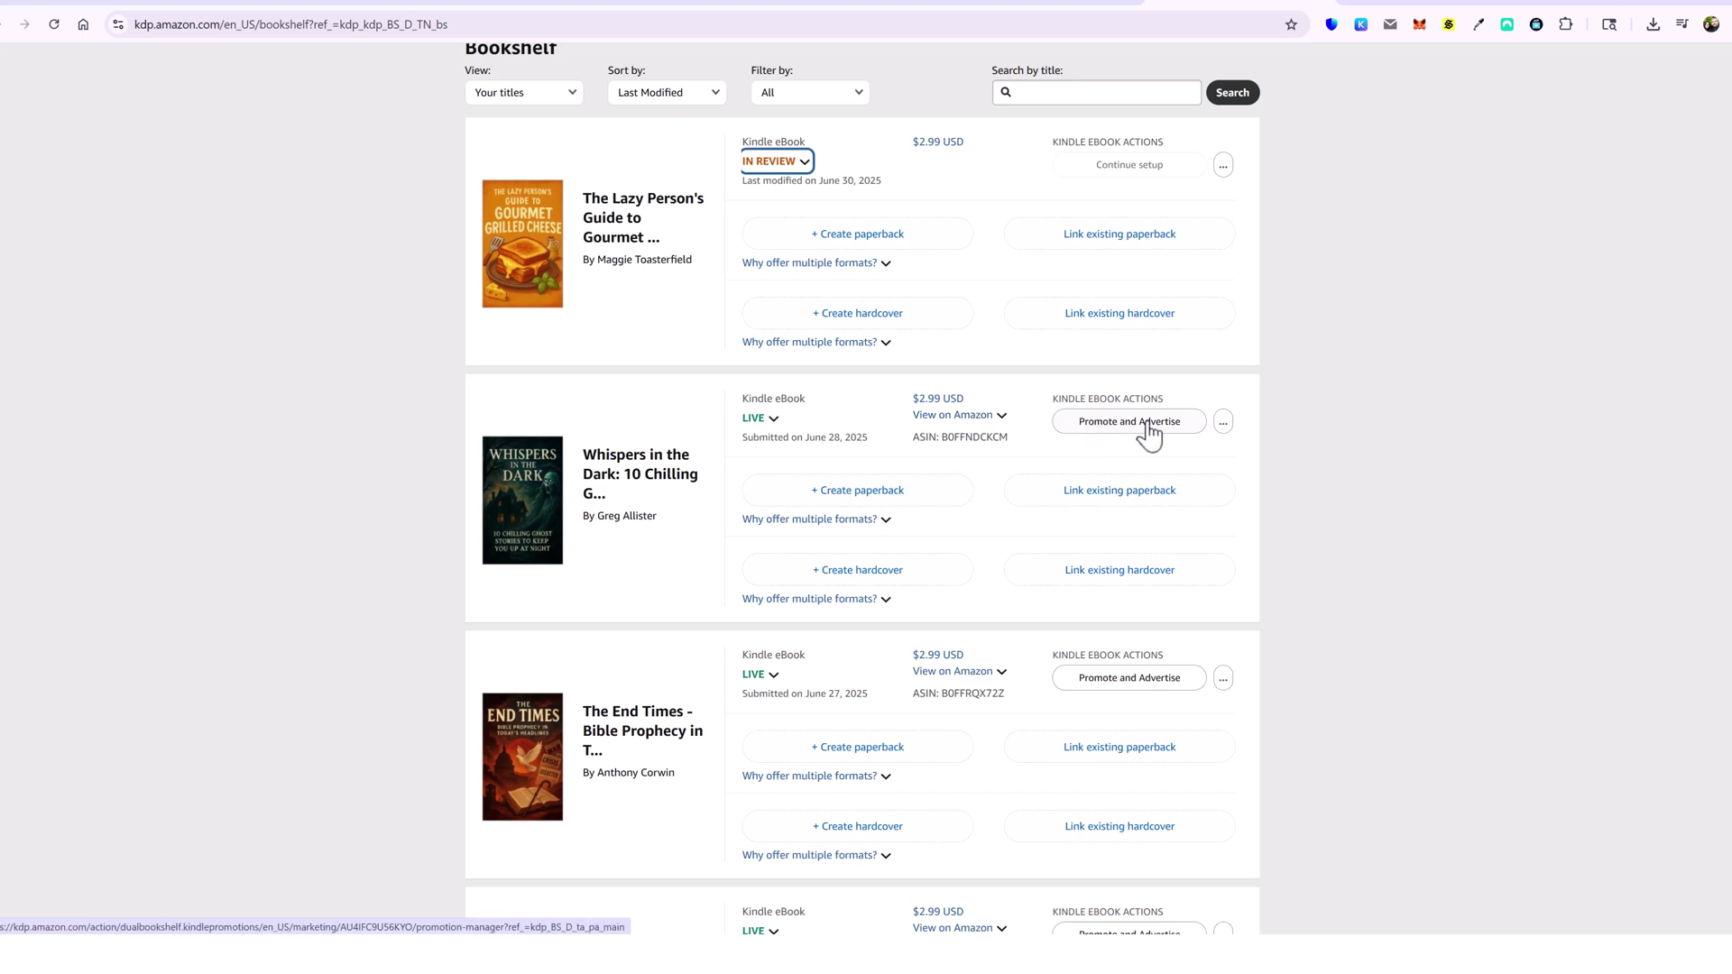
Open the promotion options for "Whispers in the Dark: 10 Chilling Ghost Stories" and start a new Free Book Promotion
{"action": "left_click", "coordinate": [1105, 424]}
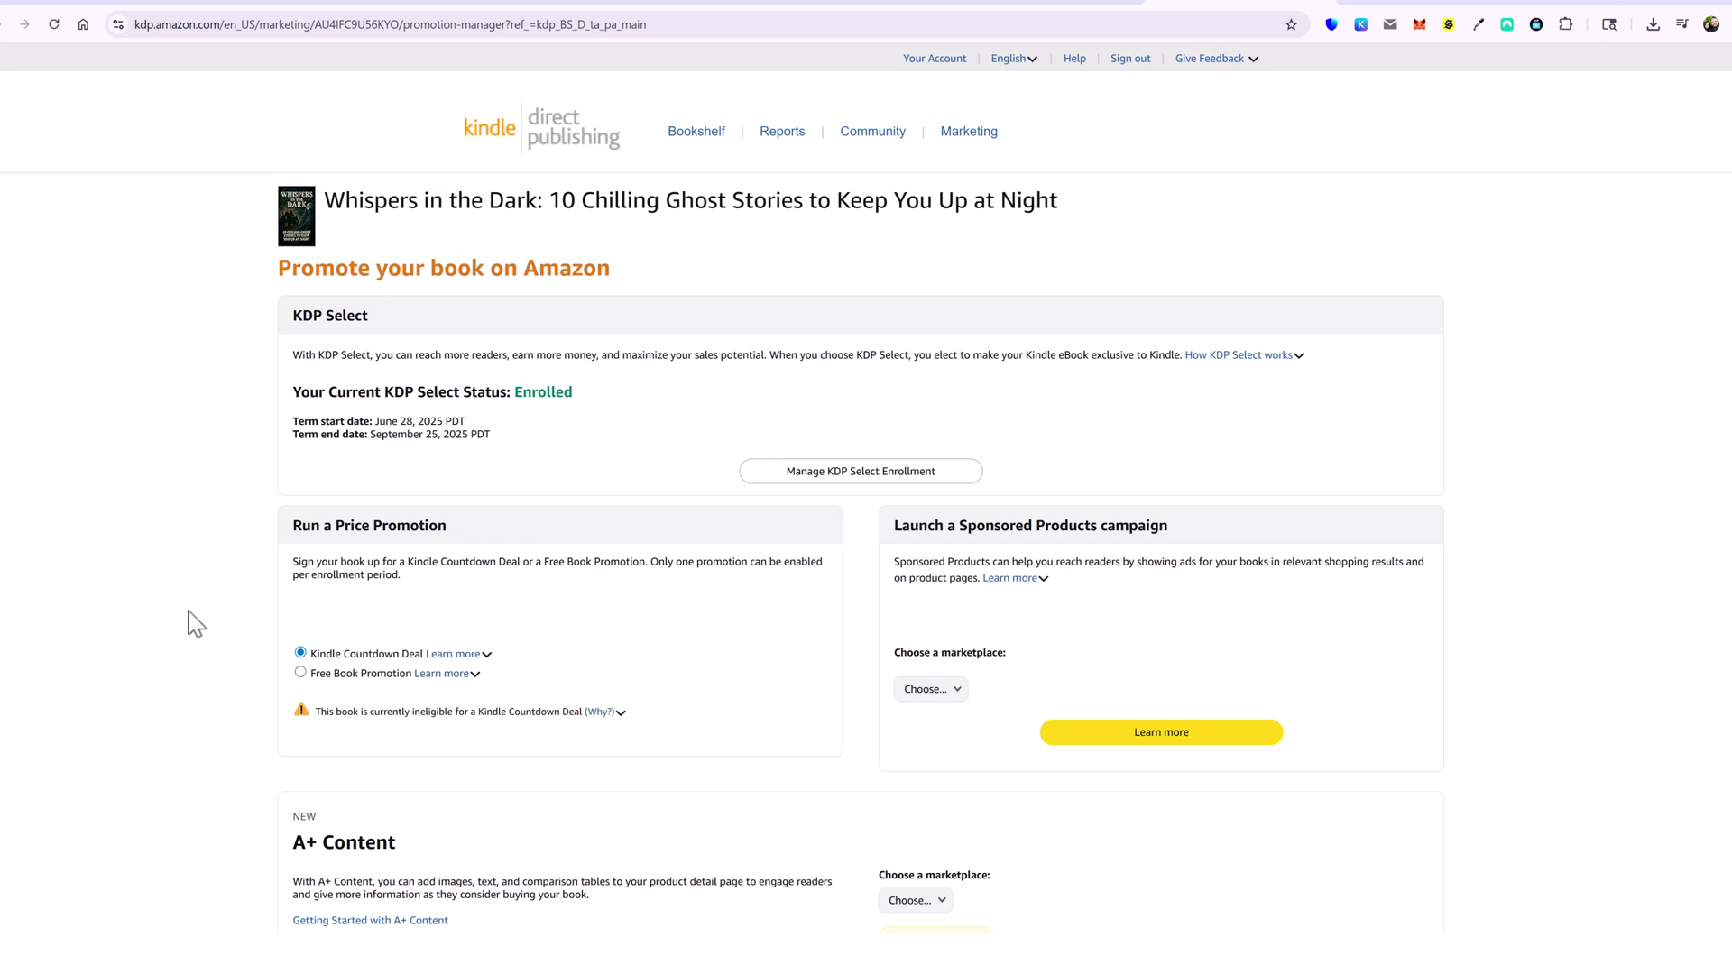
{"action": "scroll", "coordinate": [187, 621], "scroll_direction": "down", "scroll_amount": 2}
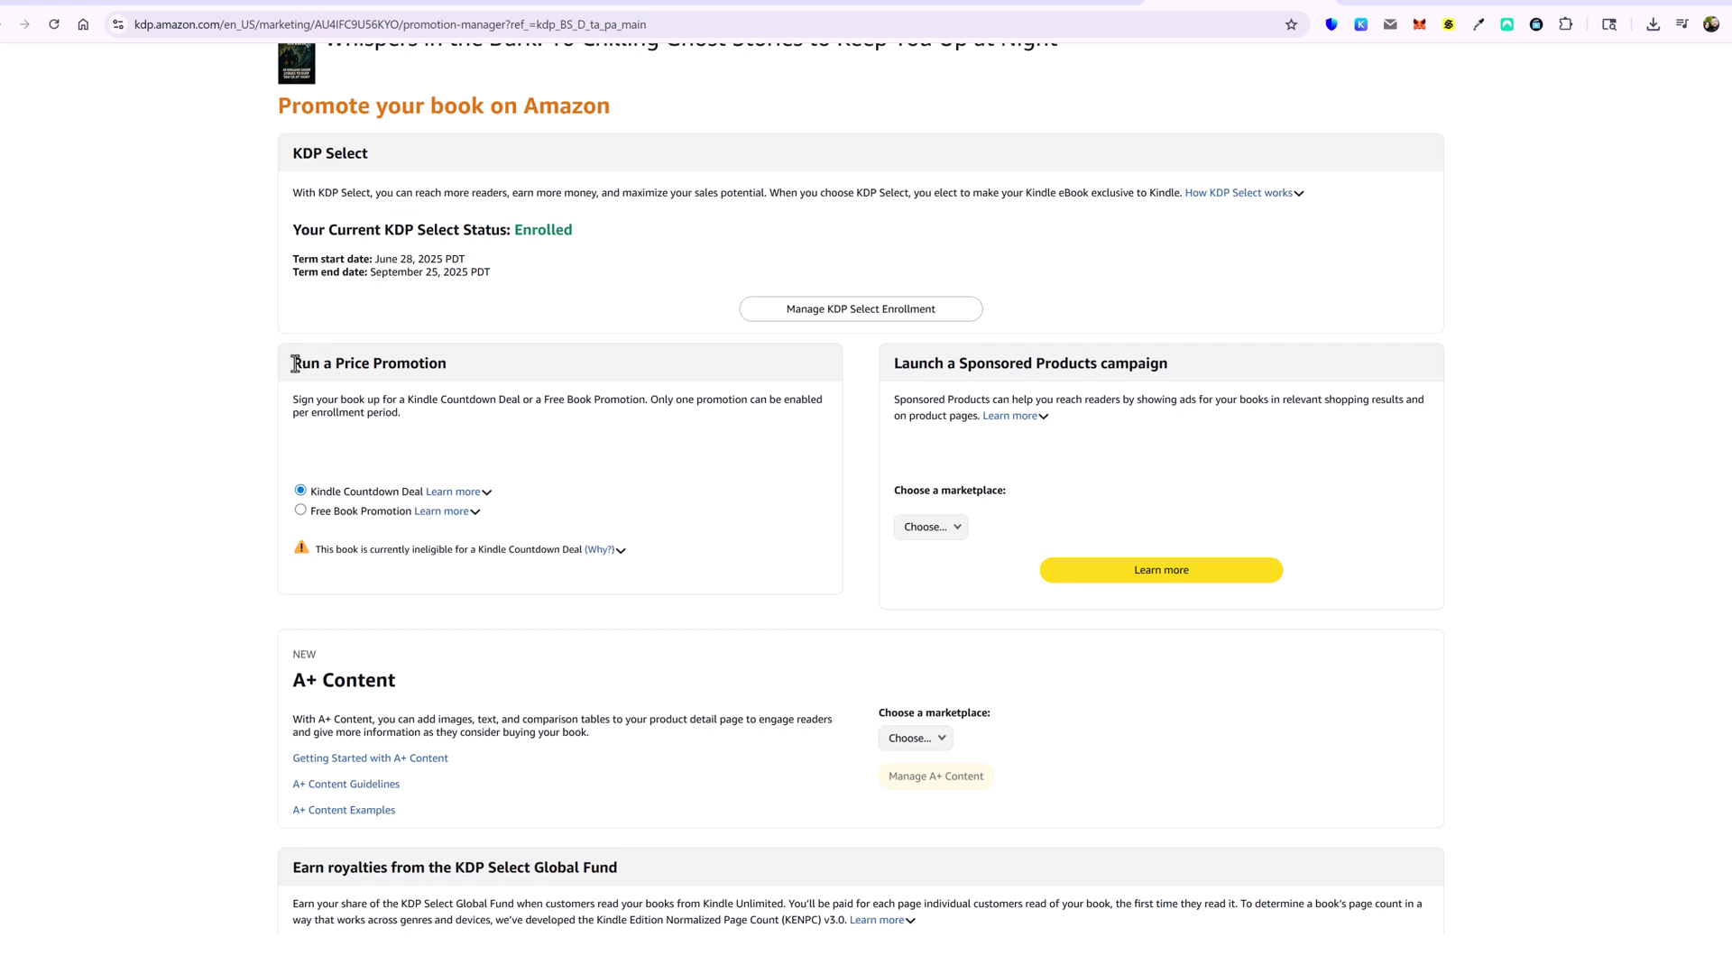
{"action": "left_click_drag", "start_coordinate": [295, 363], "coordinate": [456, 365]}
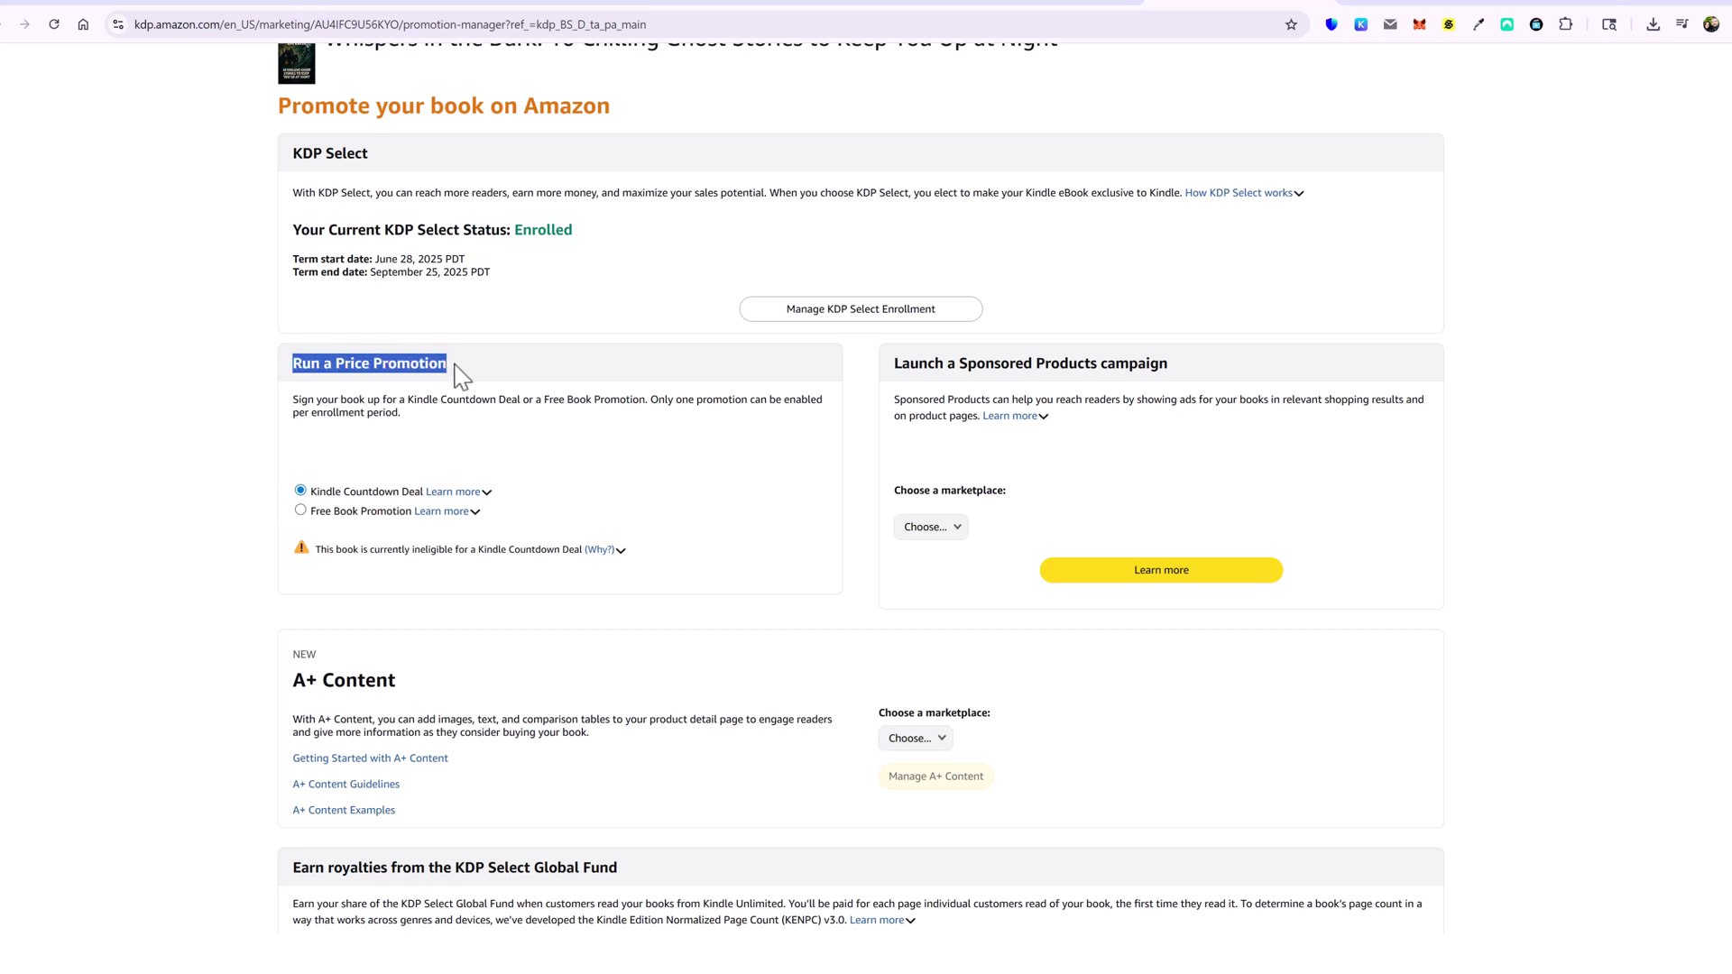
{"action": "left_click", "coordinate": [398, 364]}
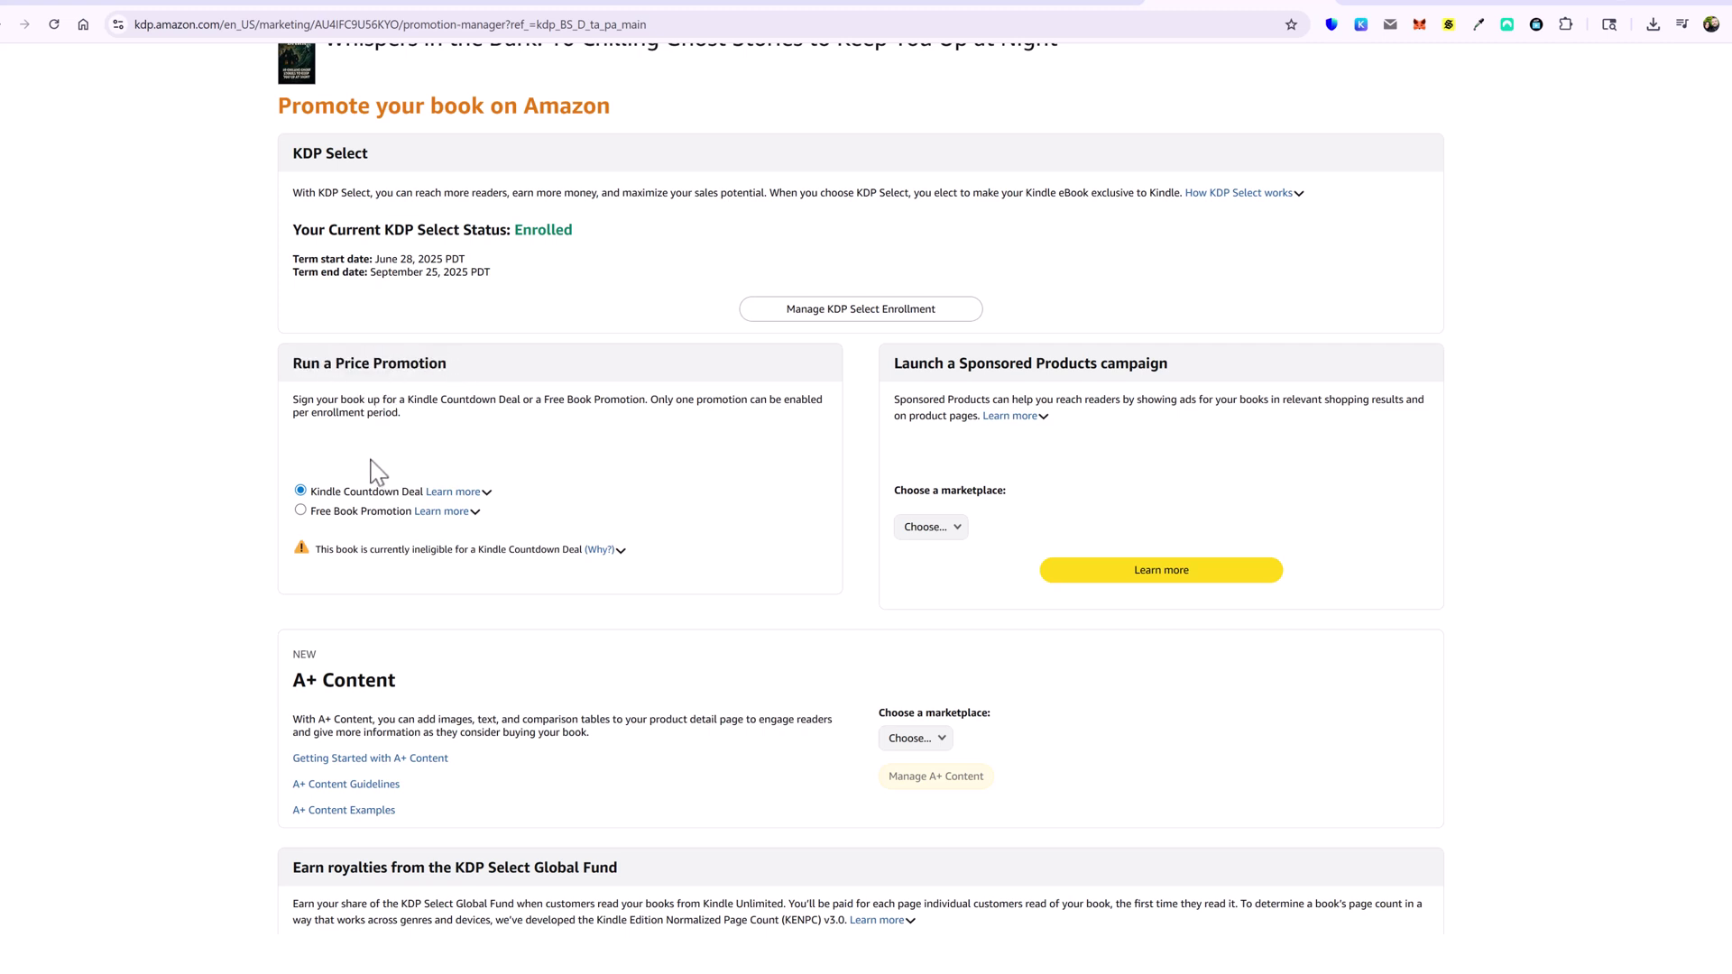
{"action": "left_click", "coordinate": [301, 512]}
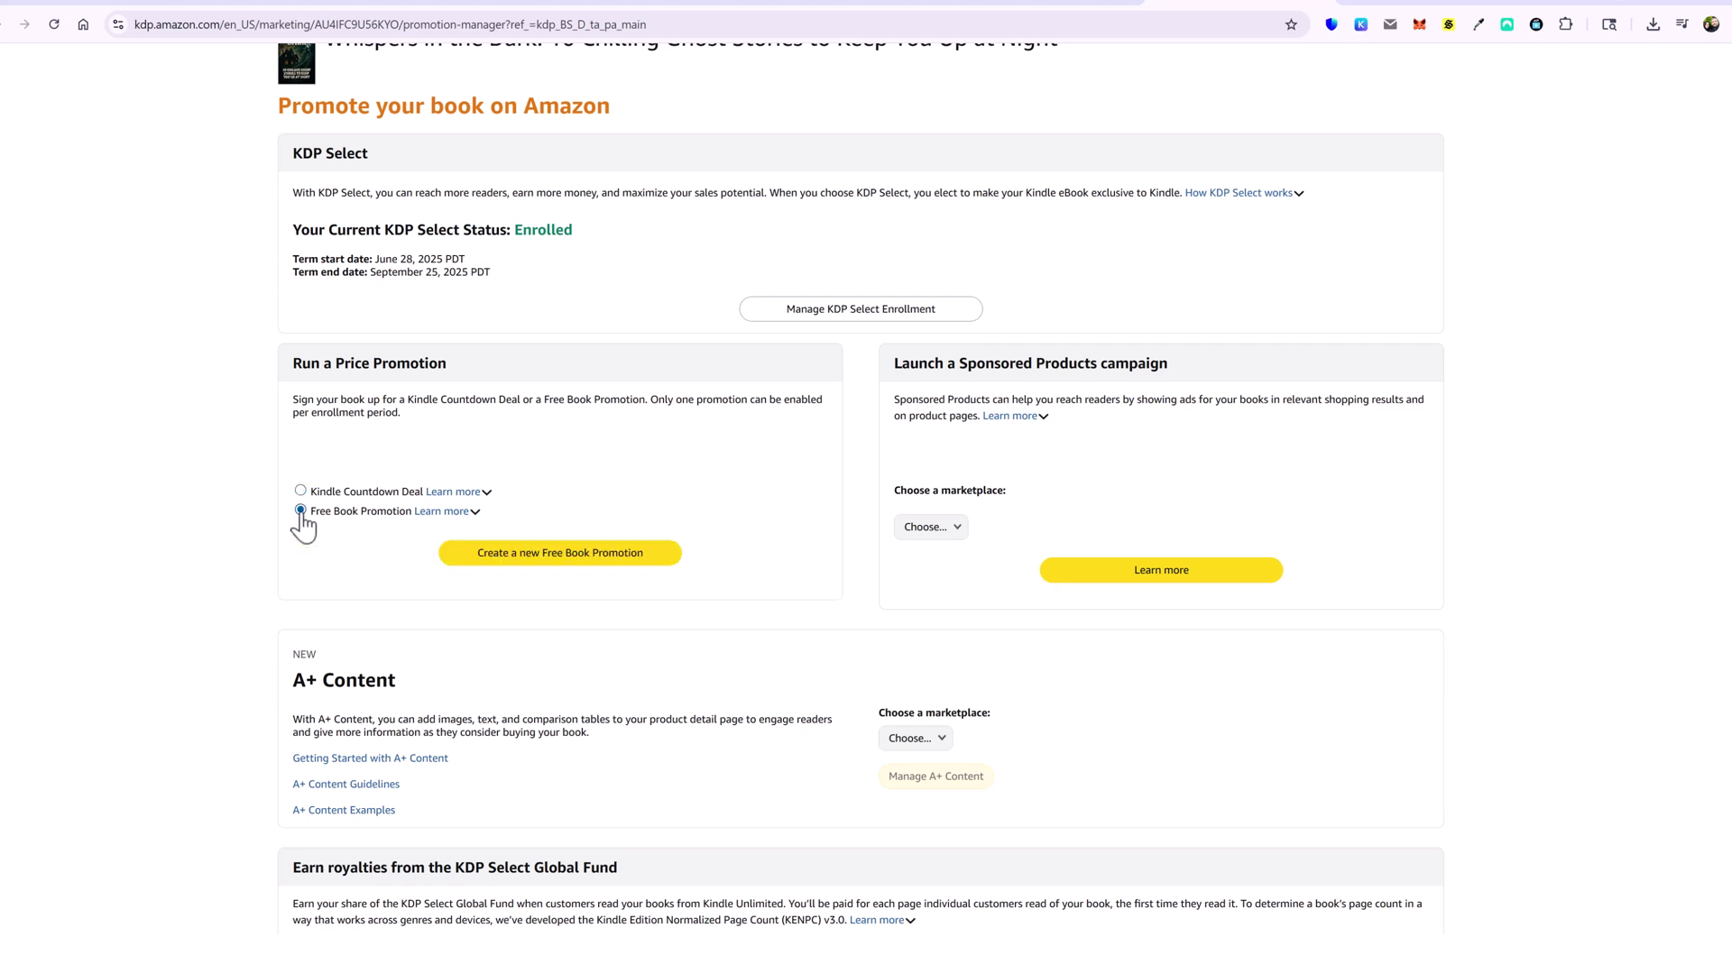
{"action": "left_click", "coordinate": [582, 557]}
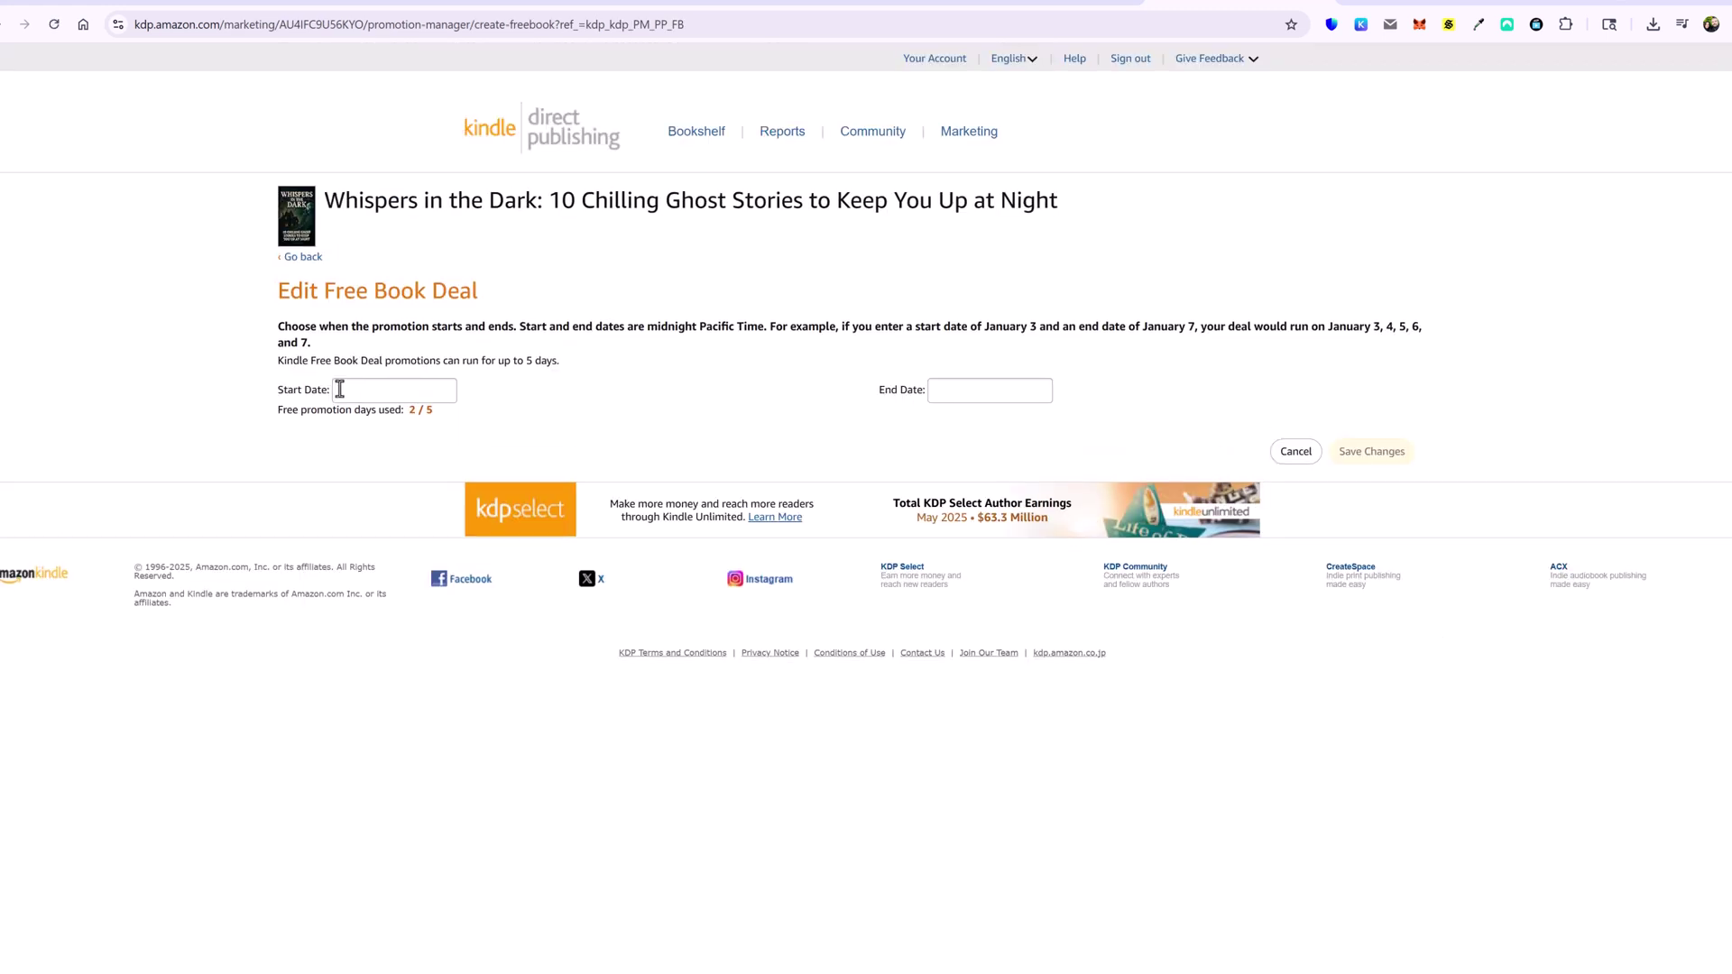
Set the free book deal to start on July 1, 2025 and end on July 3, 2025, and check the promotion days used
{"action": "left_click_drag", "start_coordinate": [278, 361], "coordinate": [568, 375]}
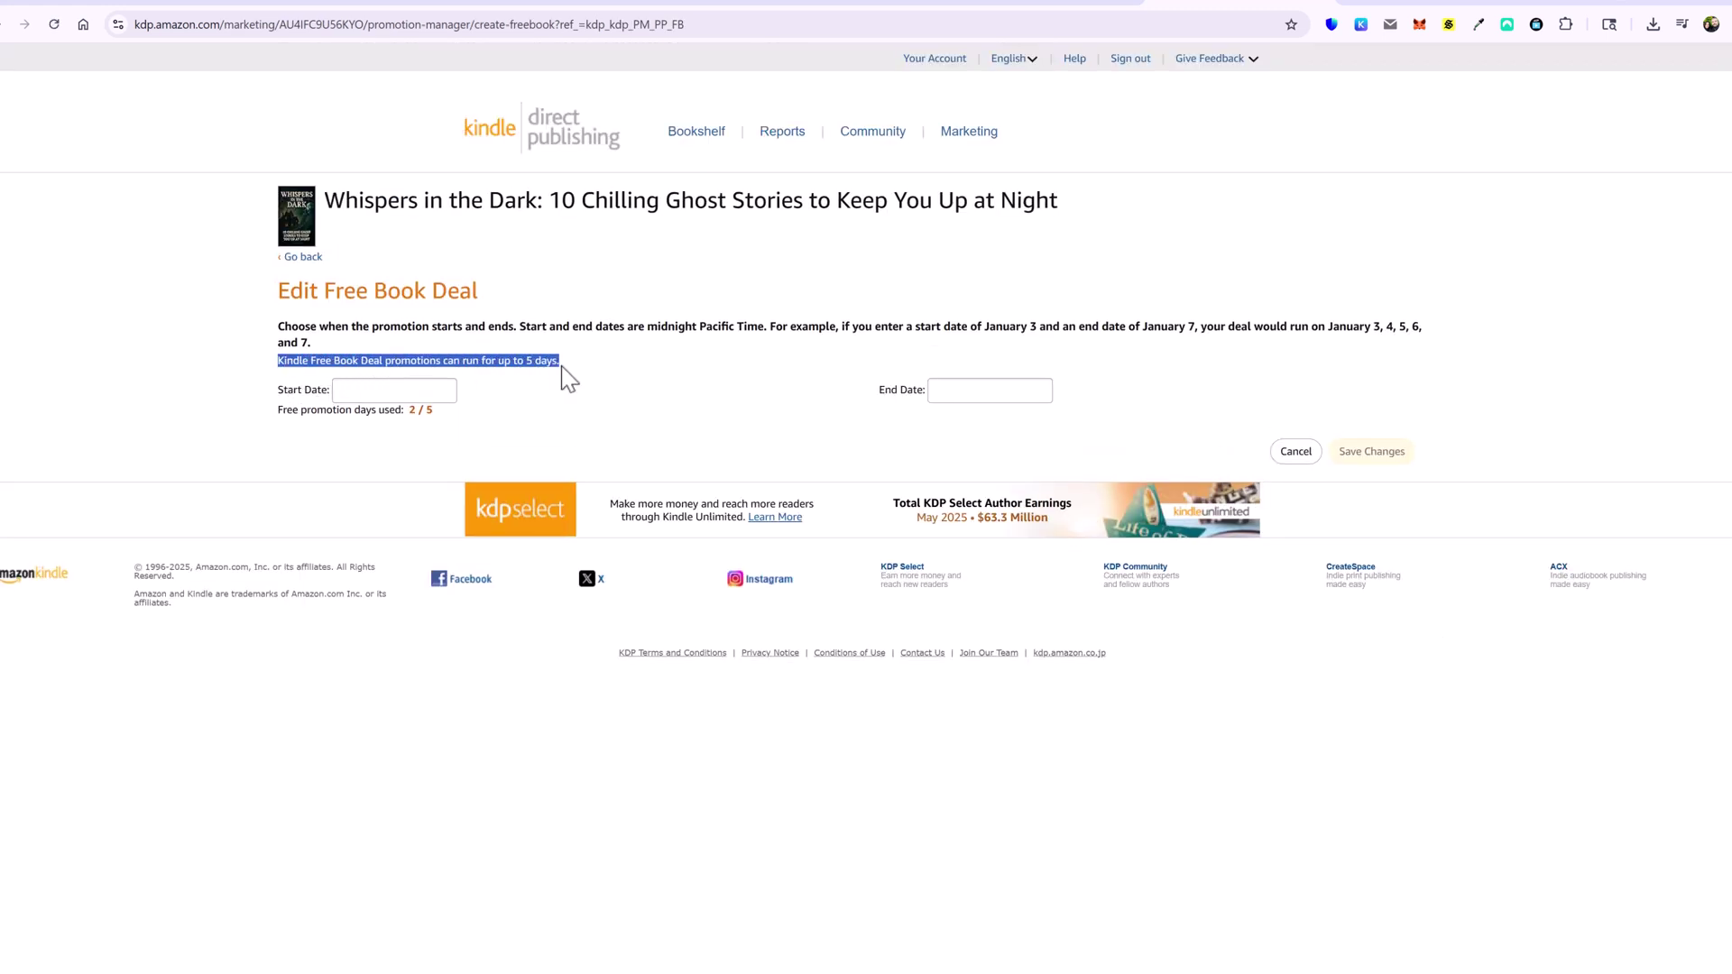
{"action": "left_click", "coordinate": [629, 384]}
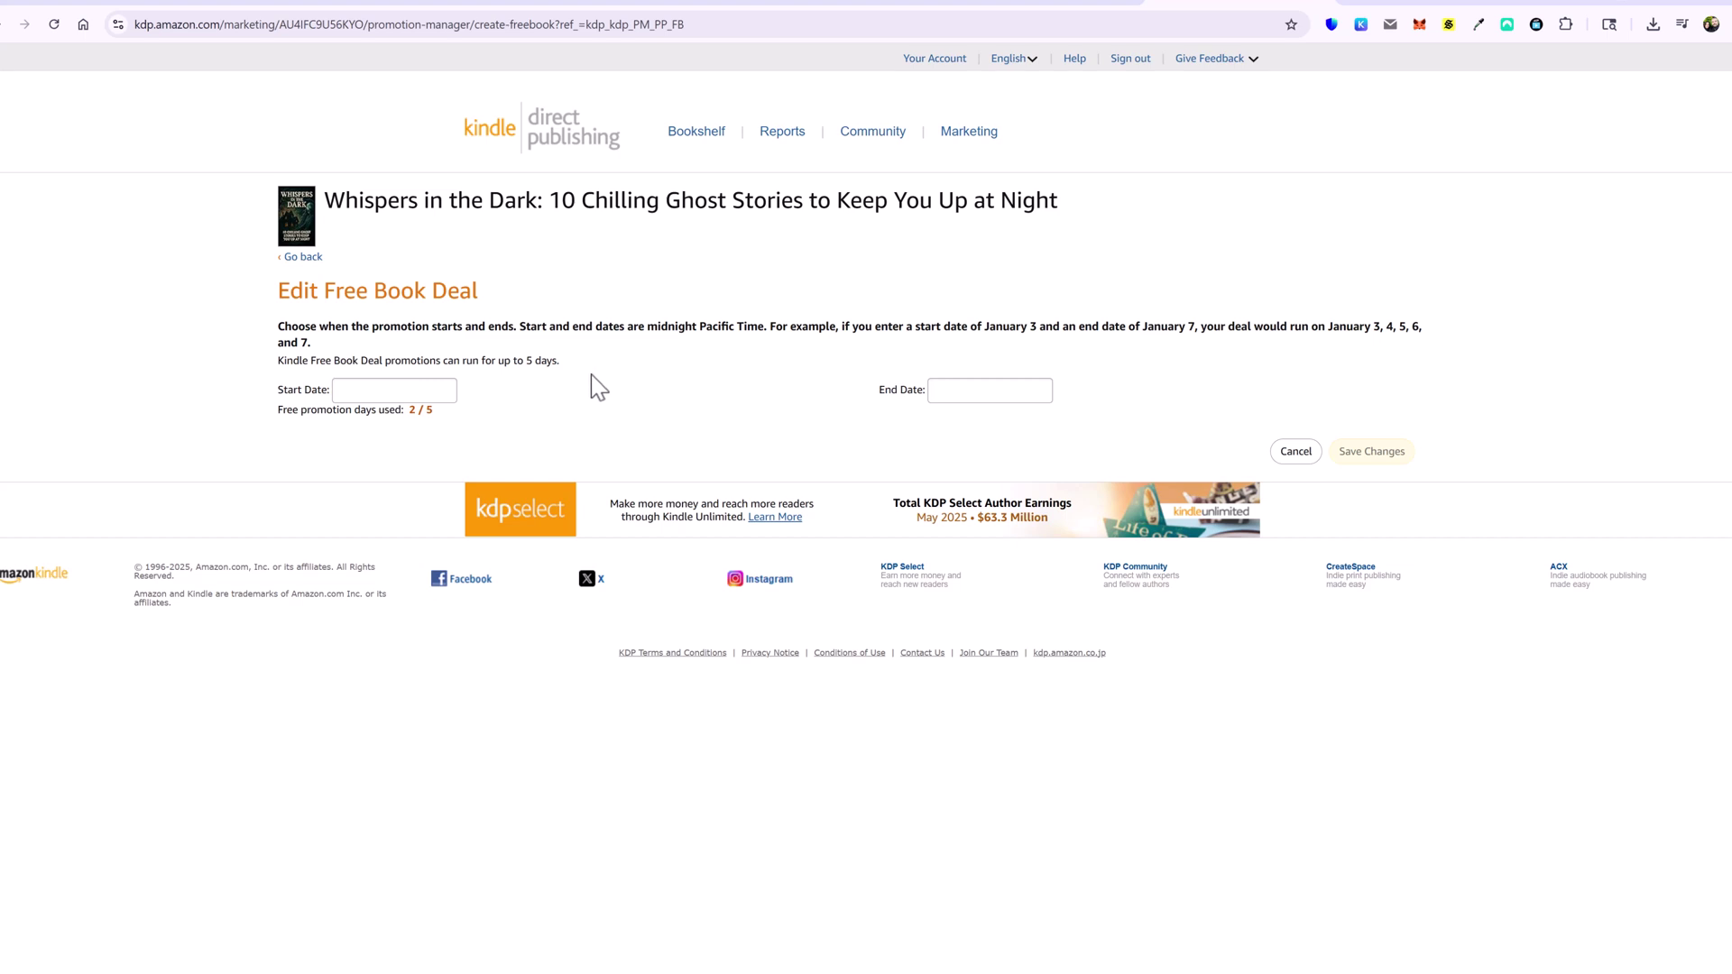
{"action": "left_click", "coordinate": [375, 388]}
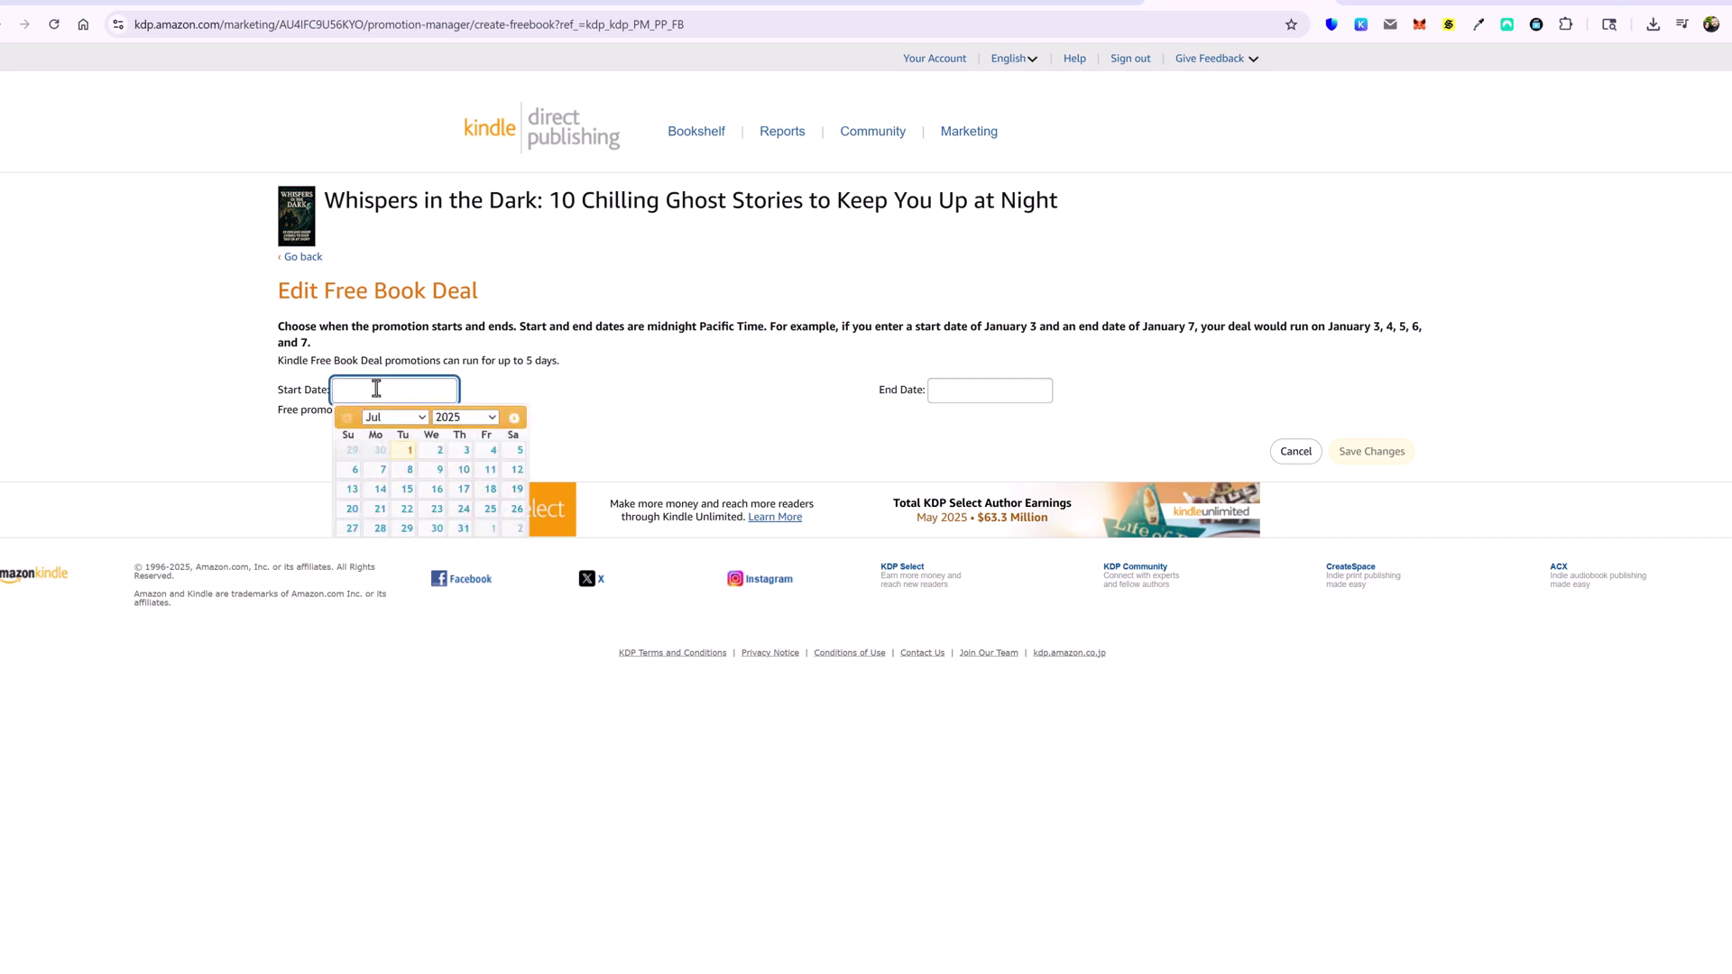
{"action": "left_click", "coordinate": [410, 450]}
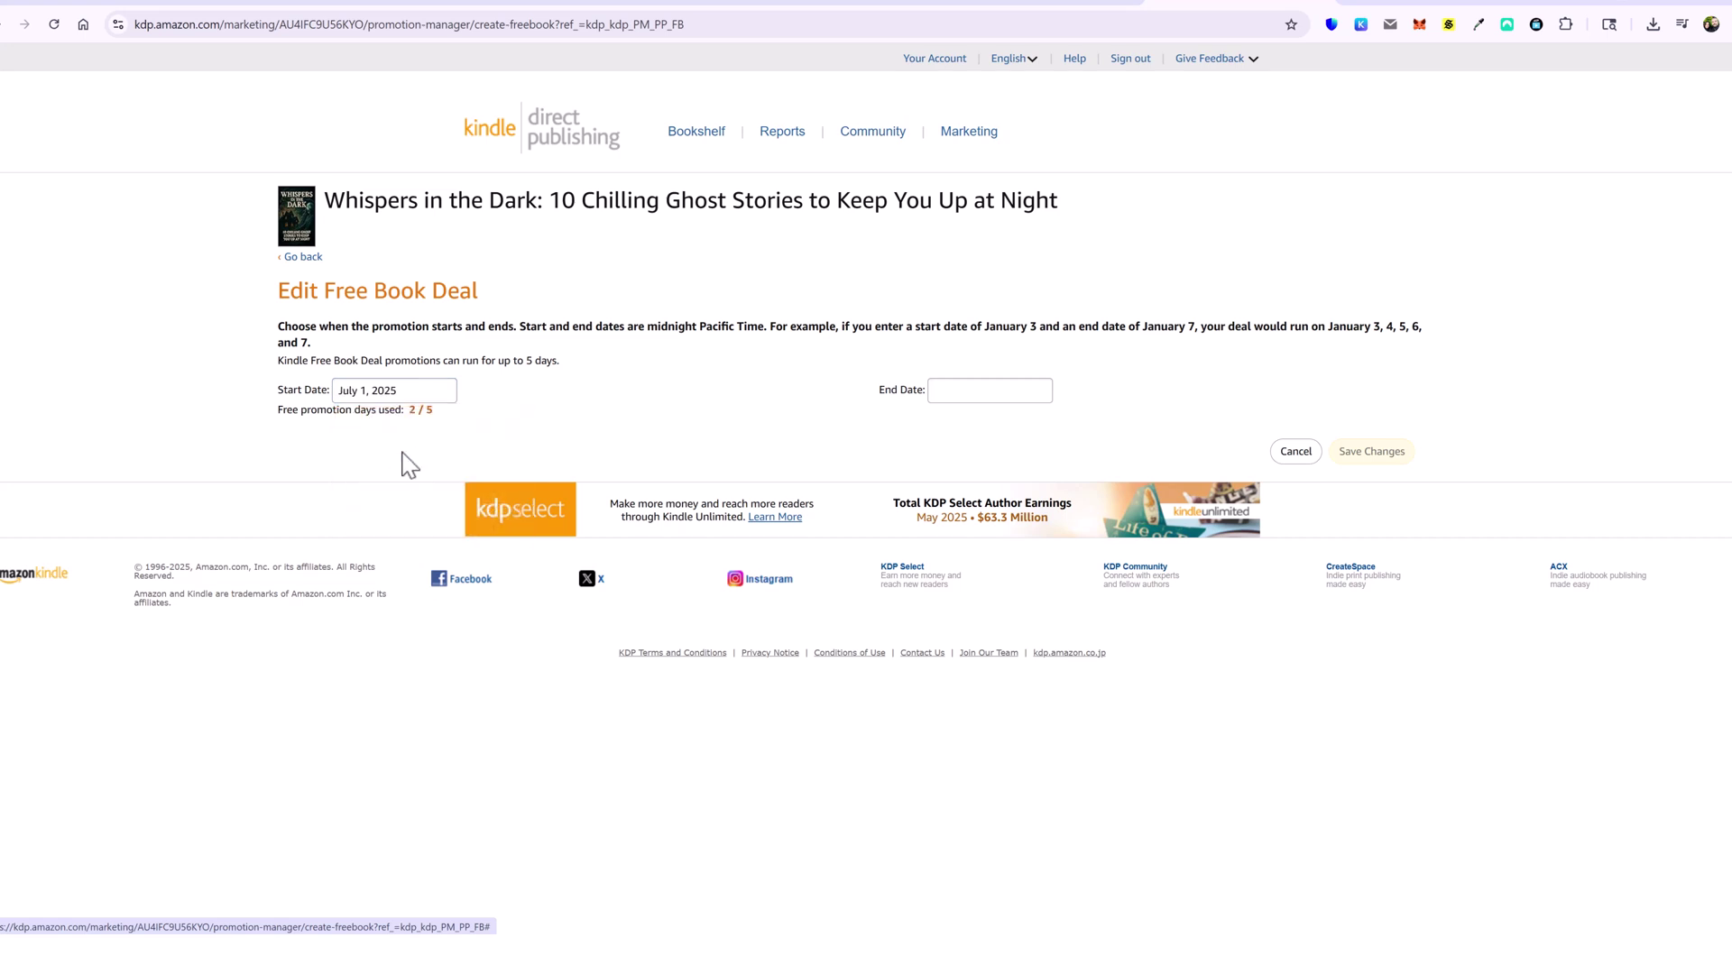
{"action": "left_click", "coordinate": [955, 395]}
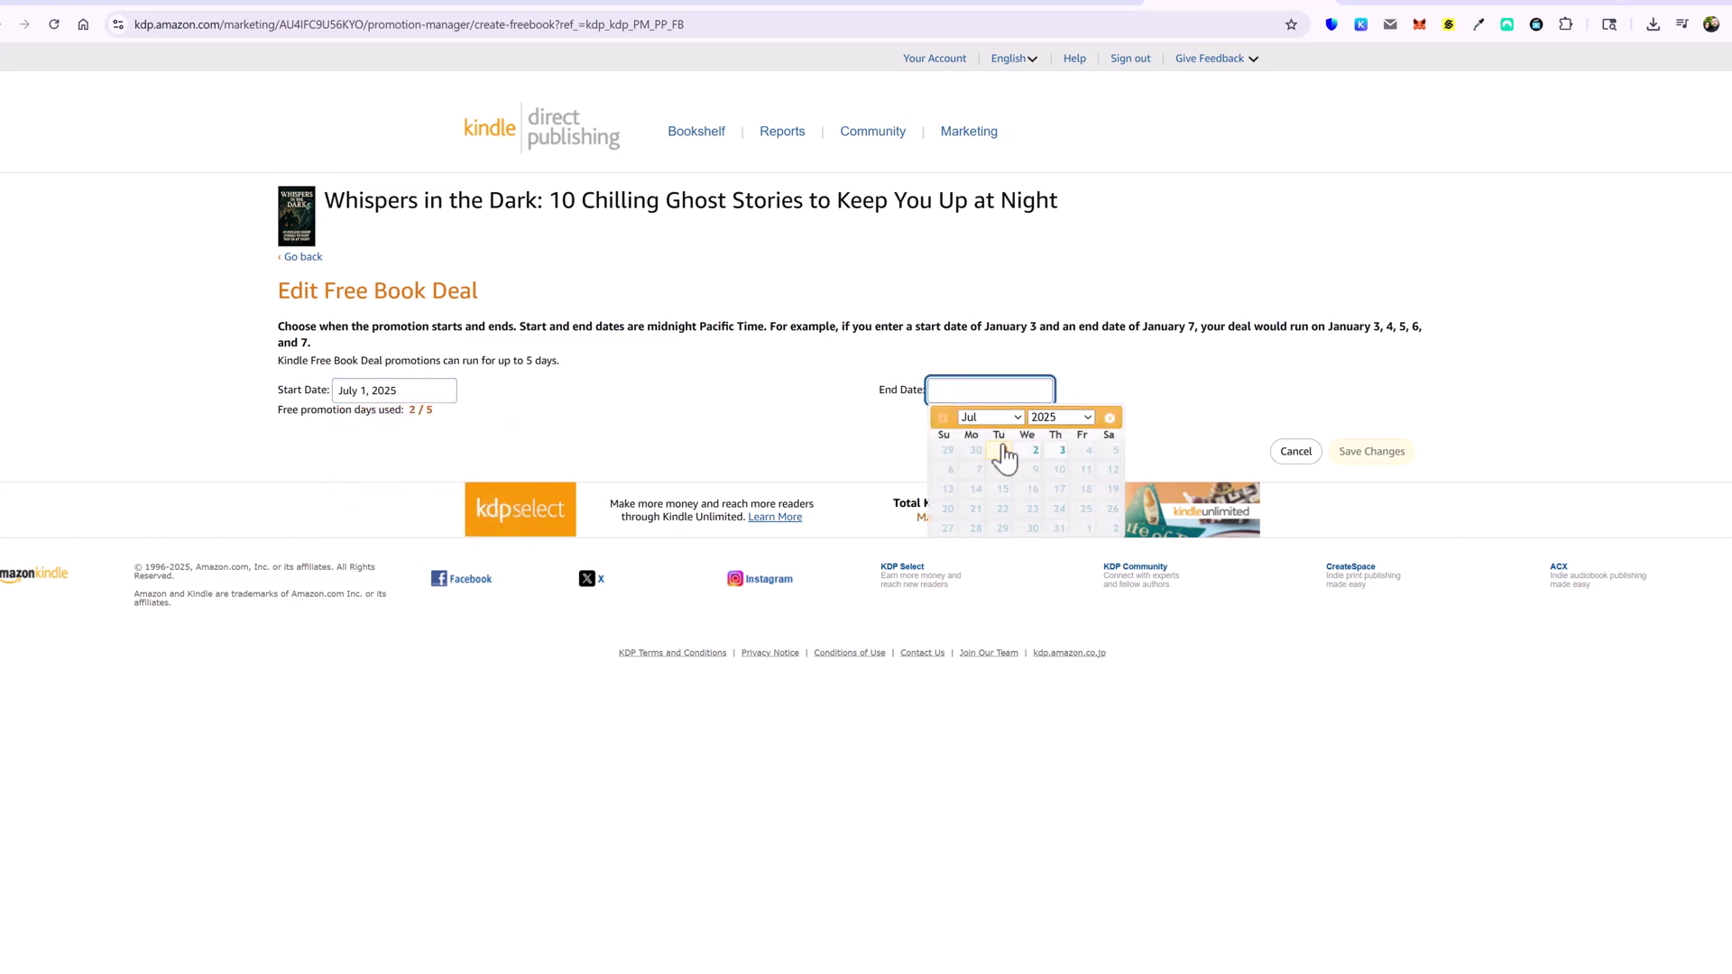
{"action": "left_click", "coordinate": [1062, 453]}
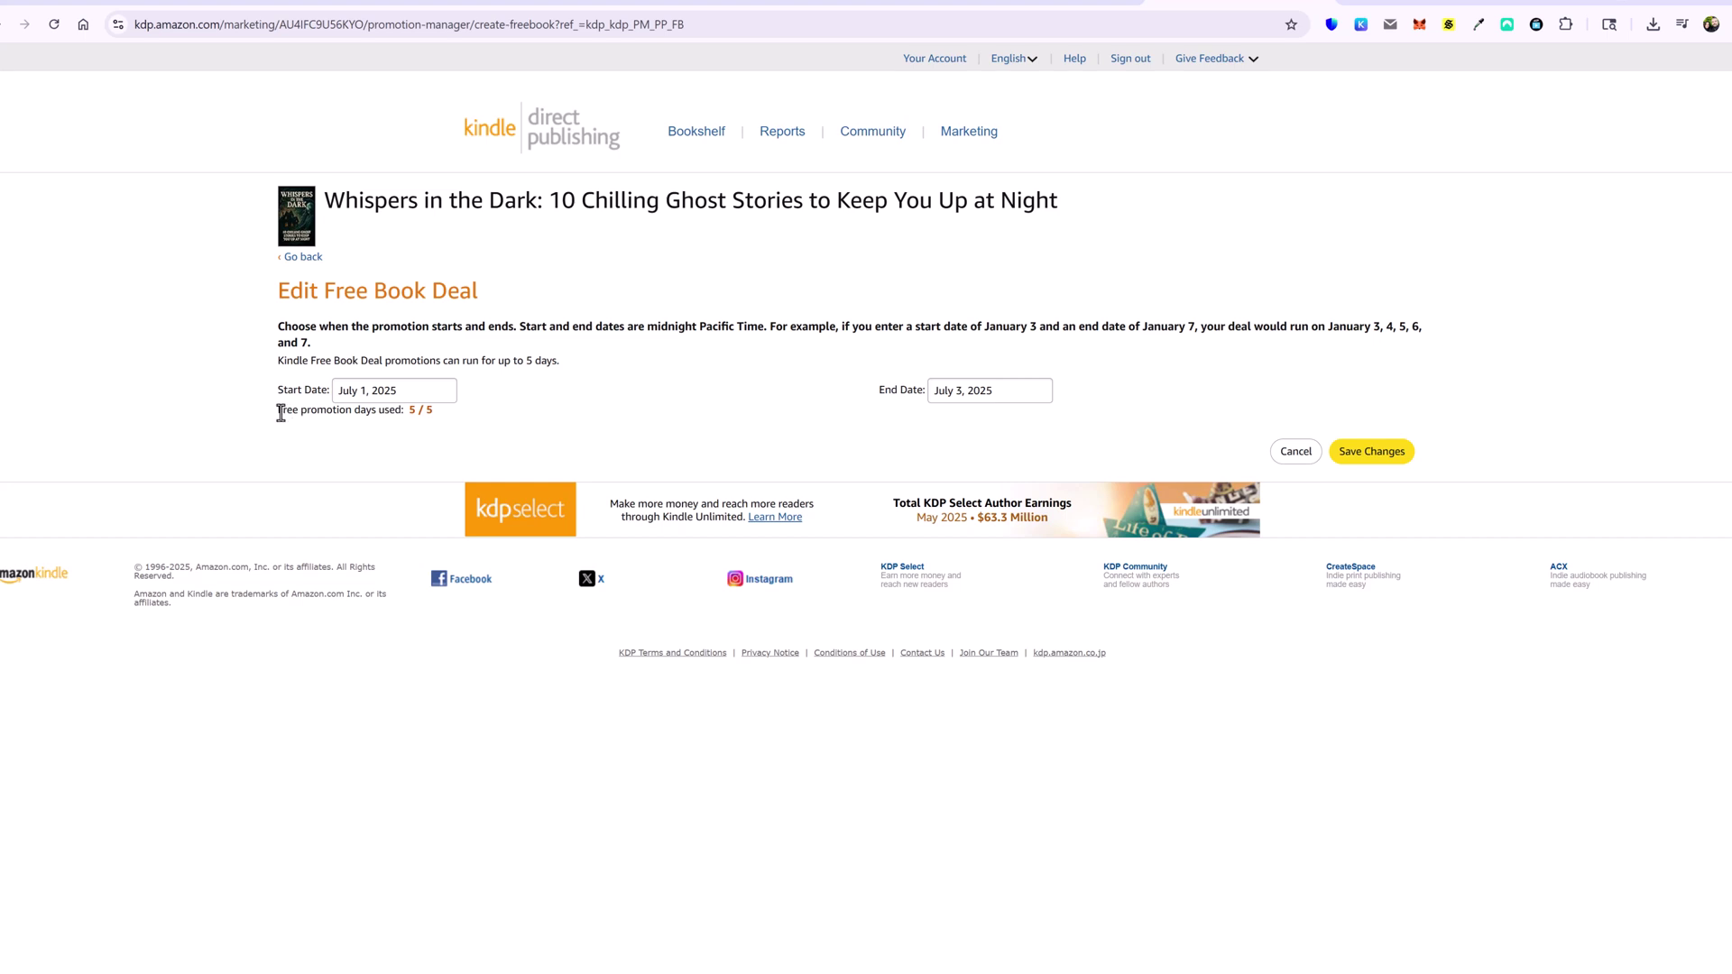
{"action": "left_click_drag", "start_coordinate": [281, 412], "coordinate": [435, 414]}
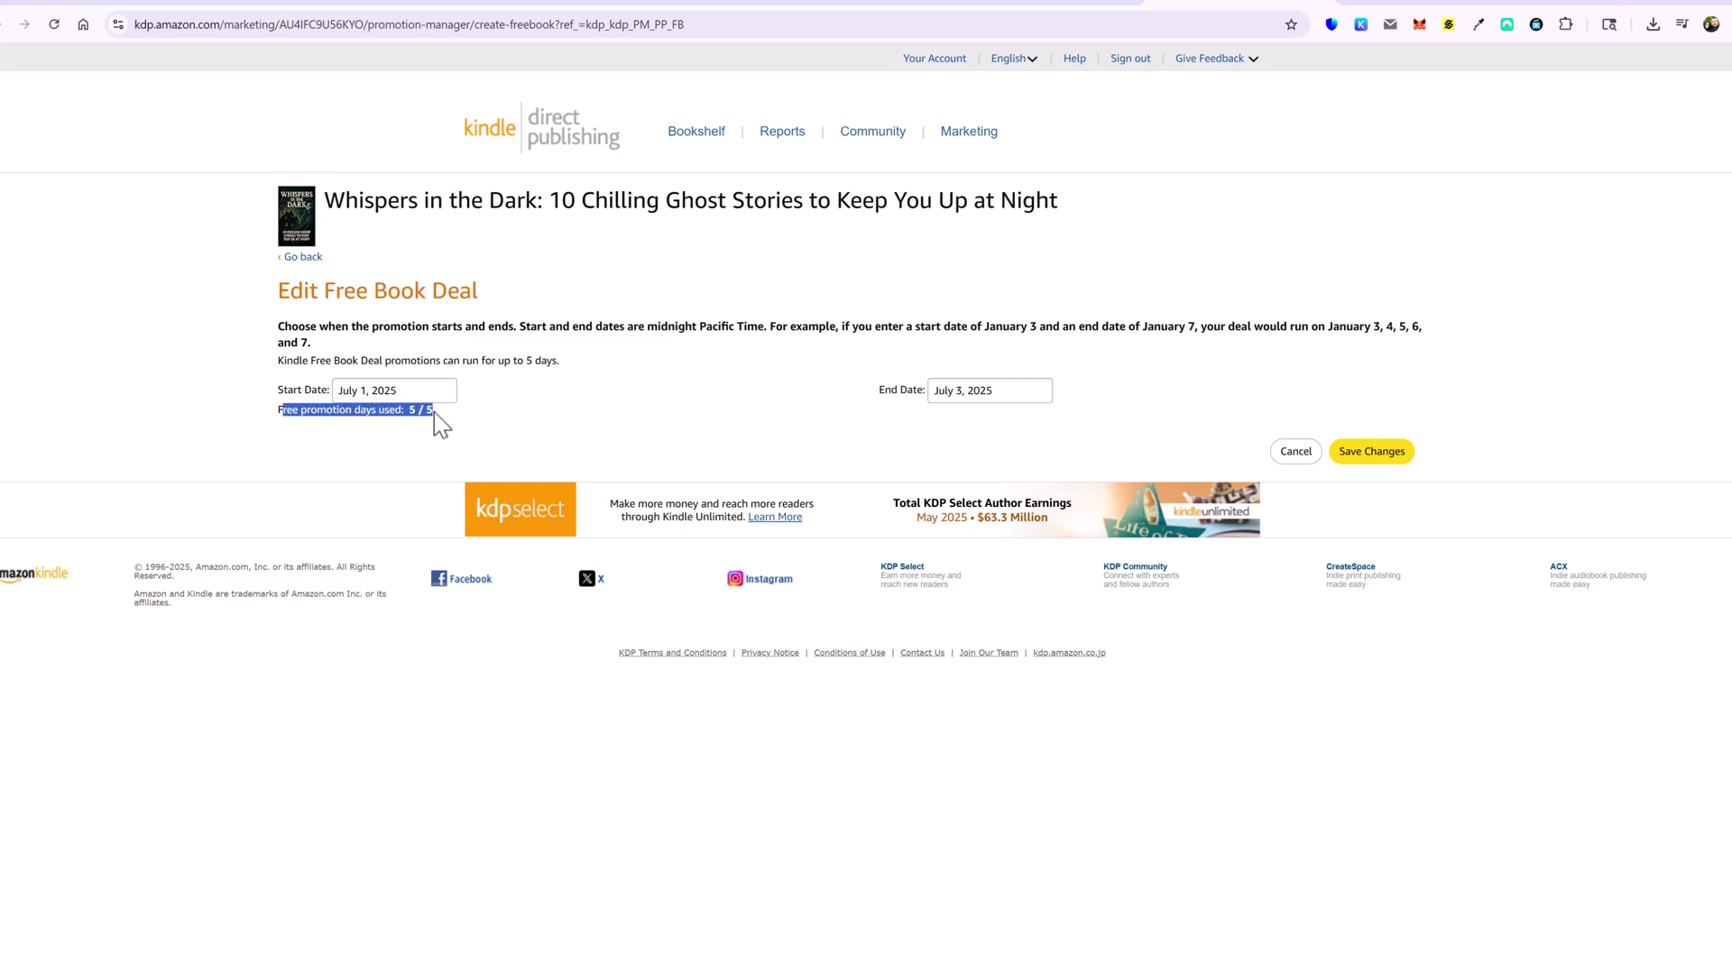
{"action": "left_click", "coordinate": [563, 397]}
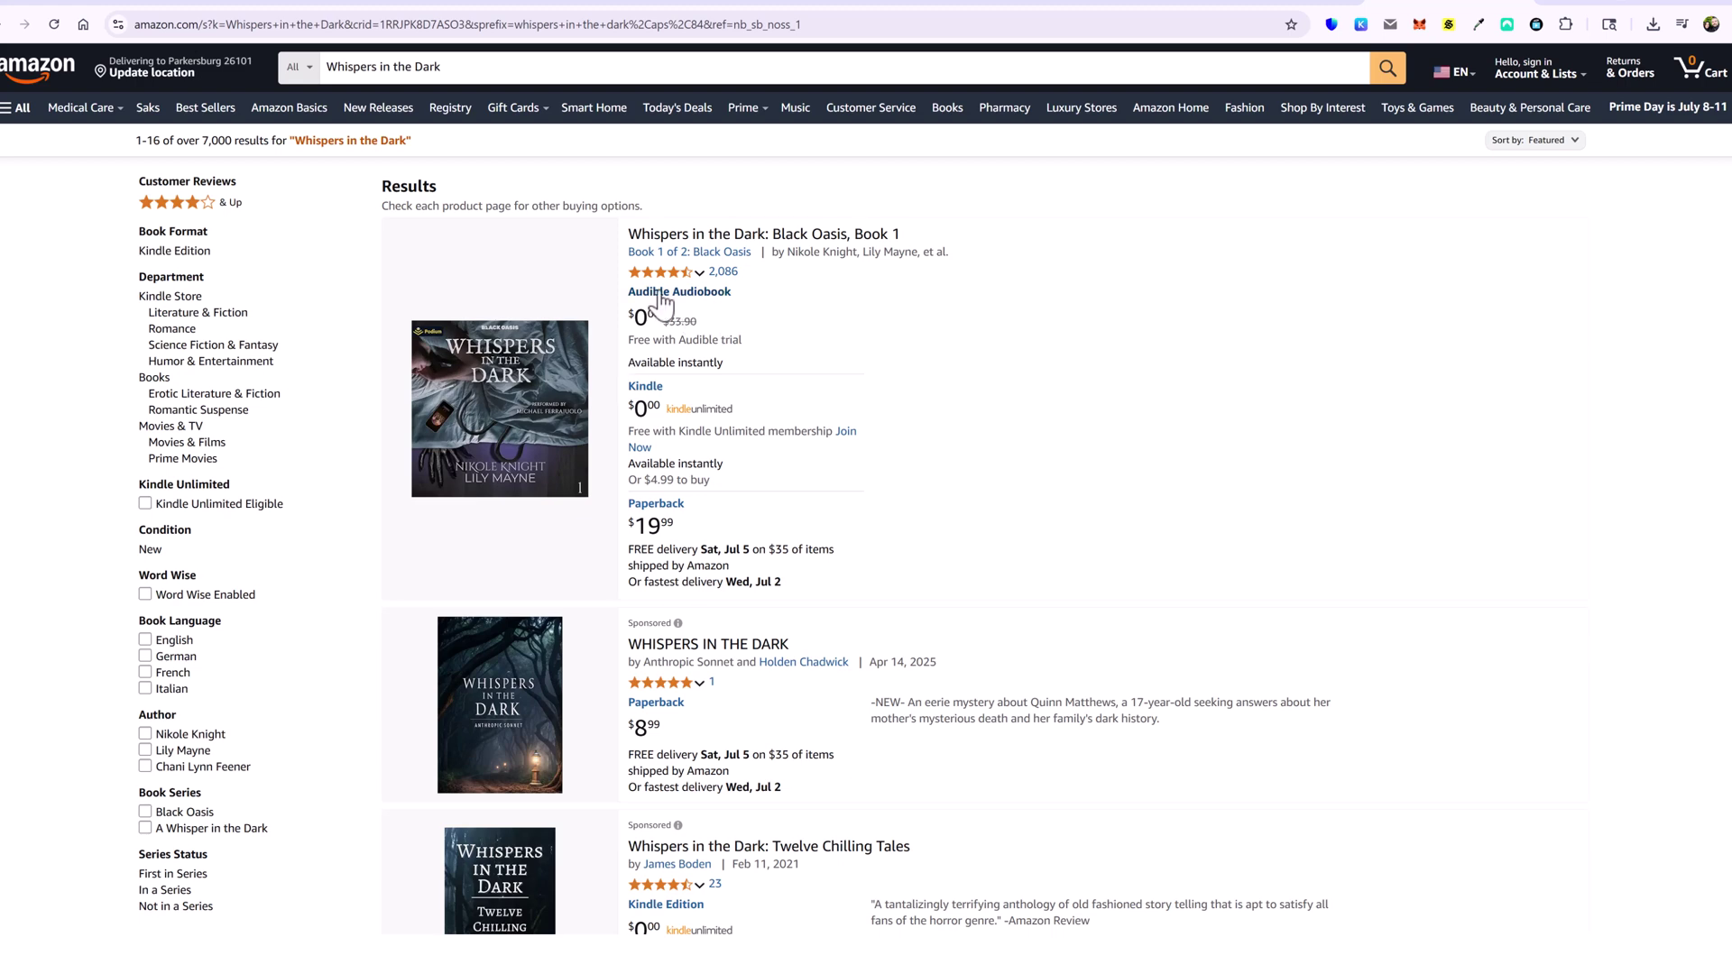
Look through the Amazon store results for "Whispers in the Dark" to find the 10 Chilling Ghost Stories ebook and check its price
{"action": "scroll", "coordinate": [512, 492], "scroll_direction": "down", "scroll_amount": 2}
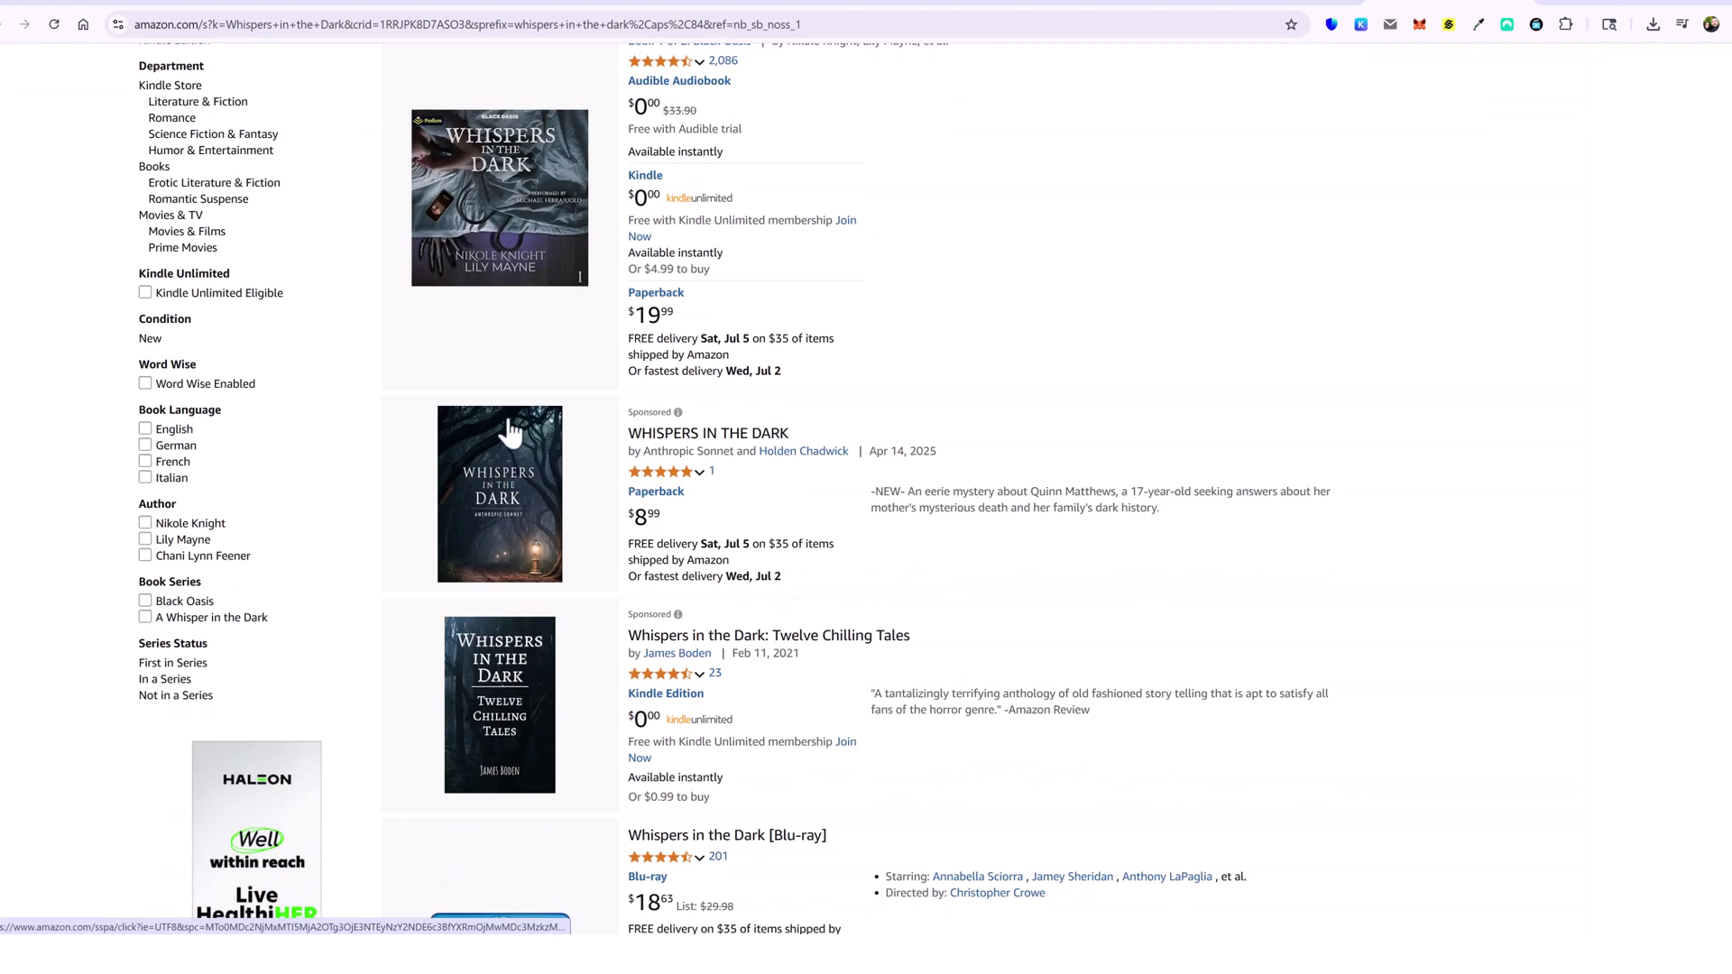
{"action": "left_click", "coordinate": [651, 413]}
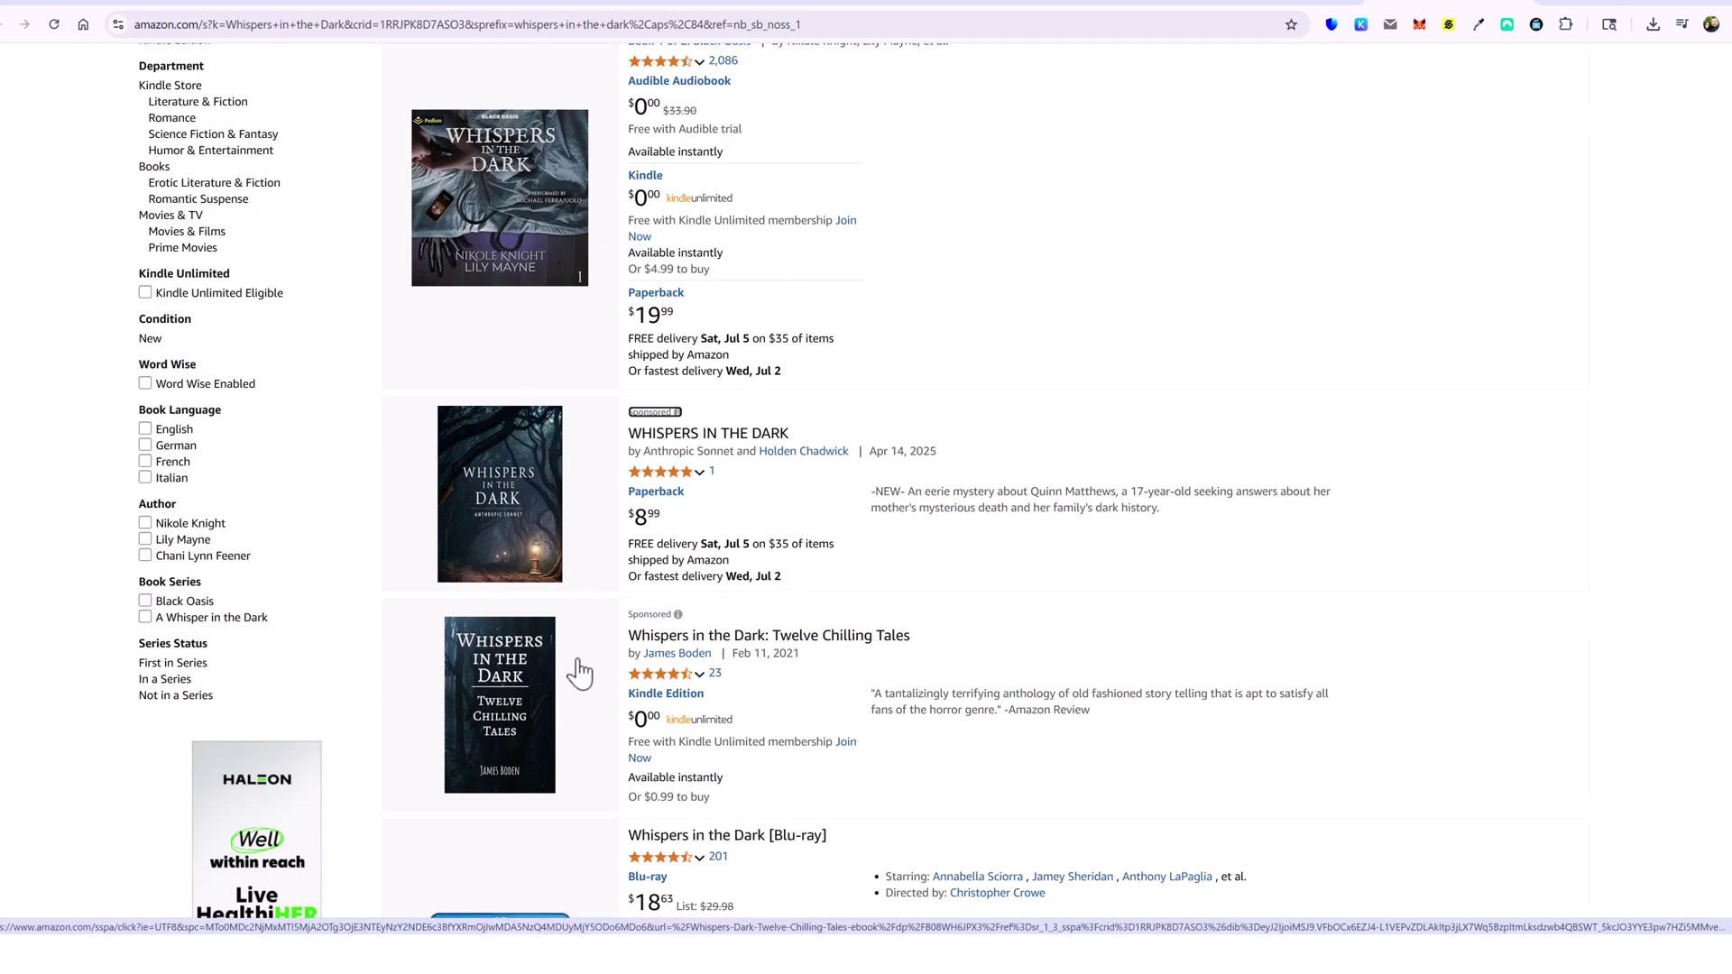
{"action": "scroll", "coordinate": [580, 673], "scroll_direction": "down", "scroll_amount": 7}
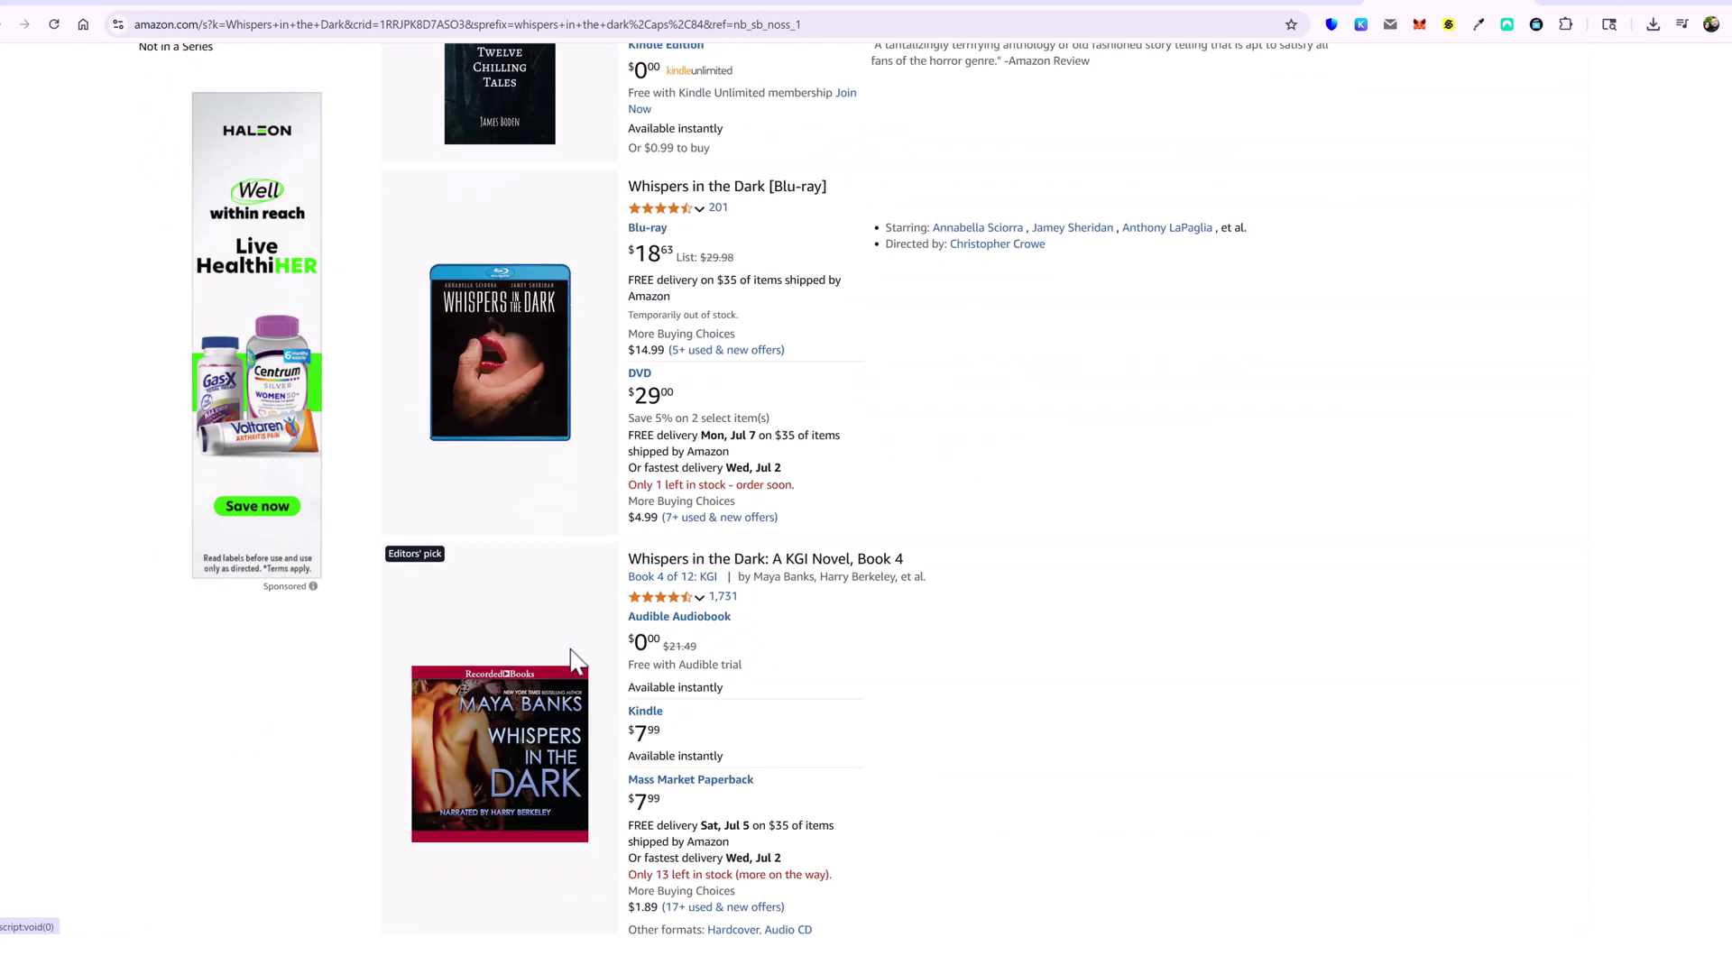
{"action": "scroll", "coordinate": [570, 650], "scroll_direction": "down", "scroll_amount": 14}
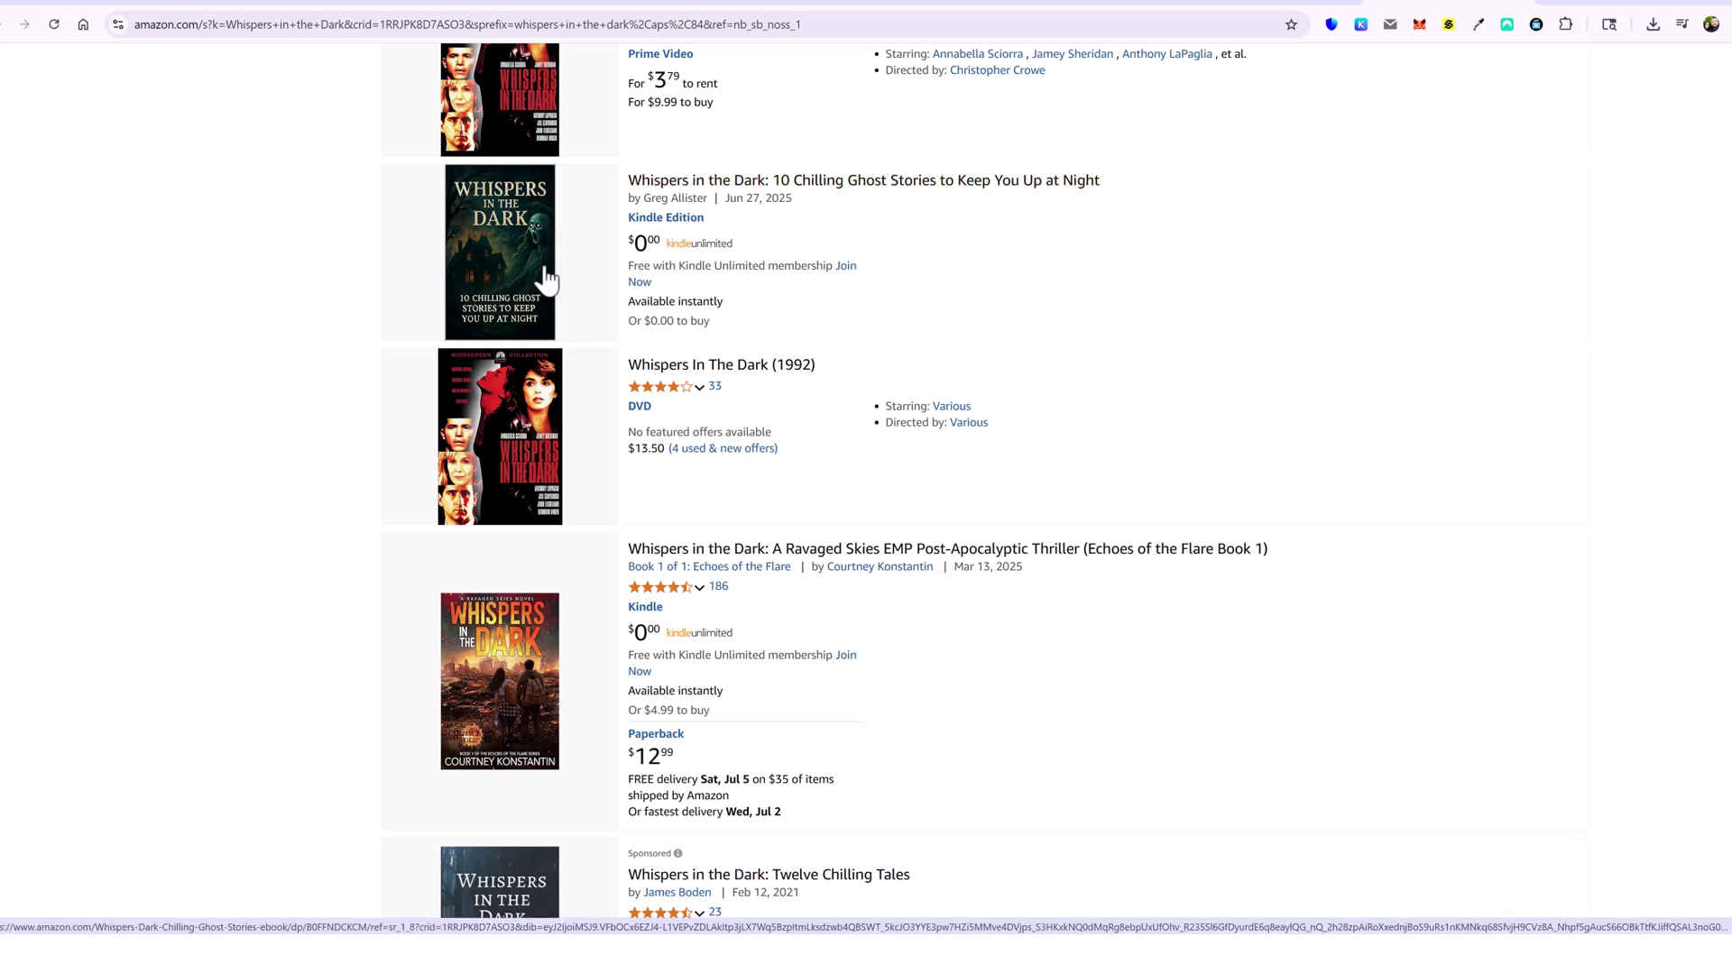
{"action": "scroll", "coordinate": [734, 469], "scroll_direction": "up", "scroll_amount": 2}
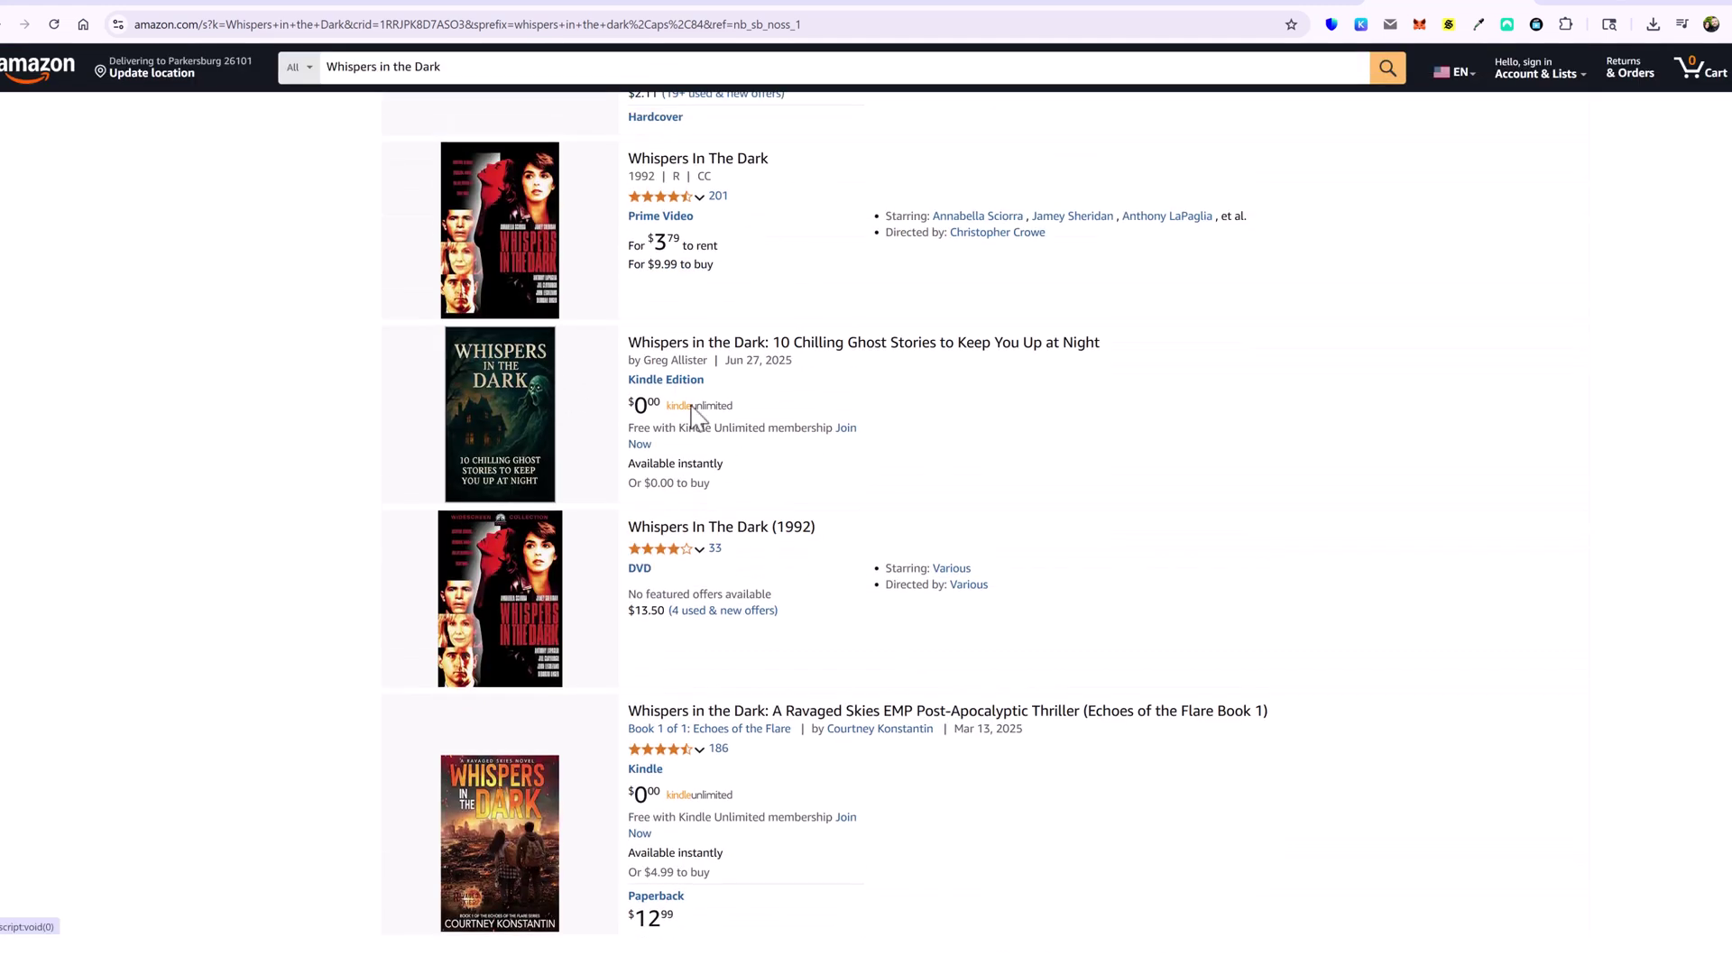
{"action": "scroll", "coordinate": [495, 442], "scroll_direction": "up", "scroll_amount": 15}
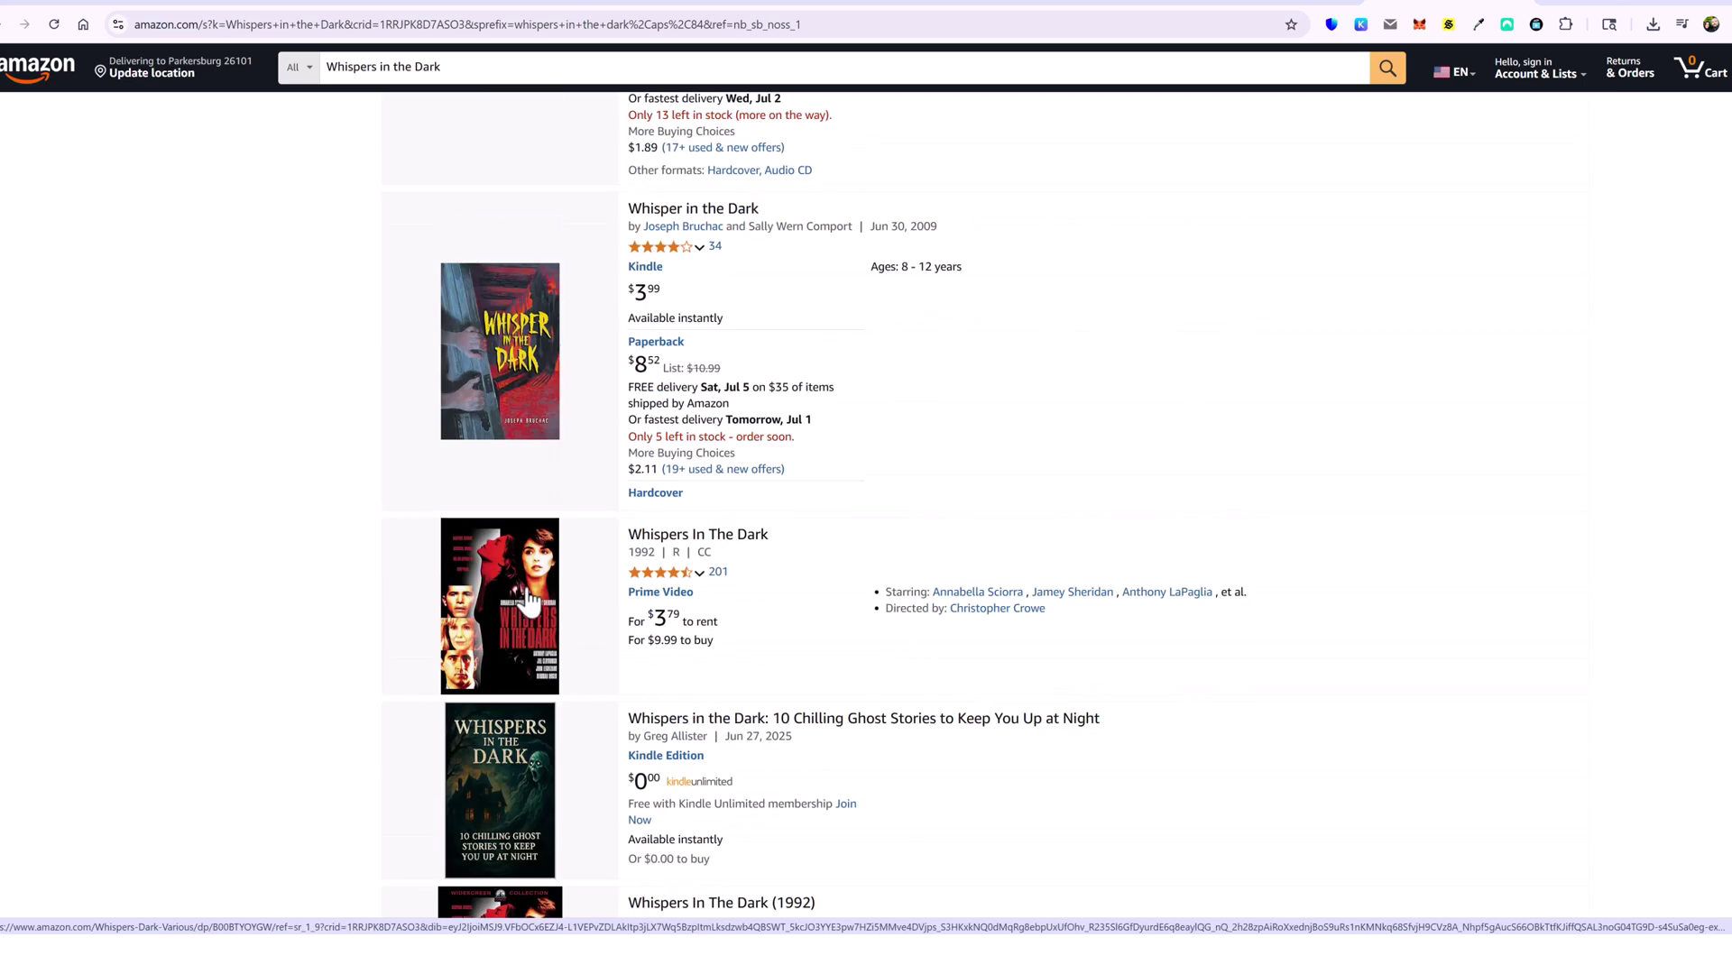
{"action": "scroll", "coordinate": [520, 596], "scroll_direction": "up", "scroll_amount": 3}
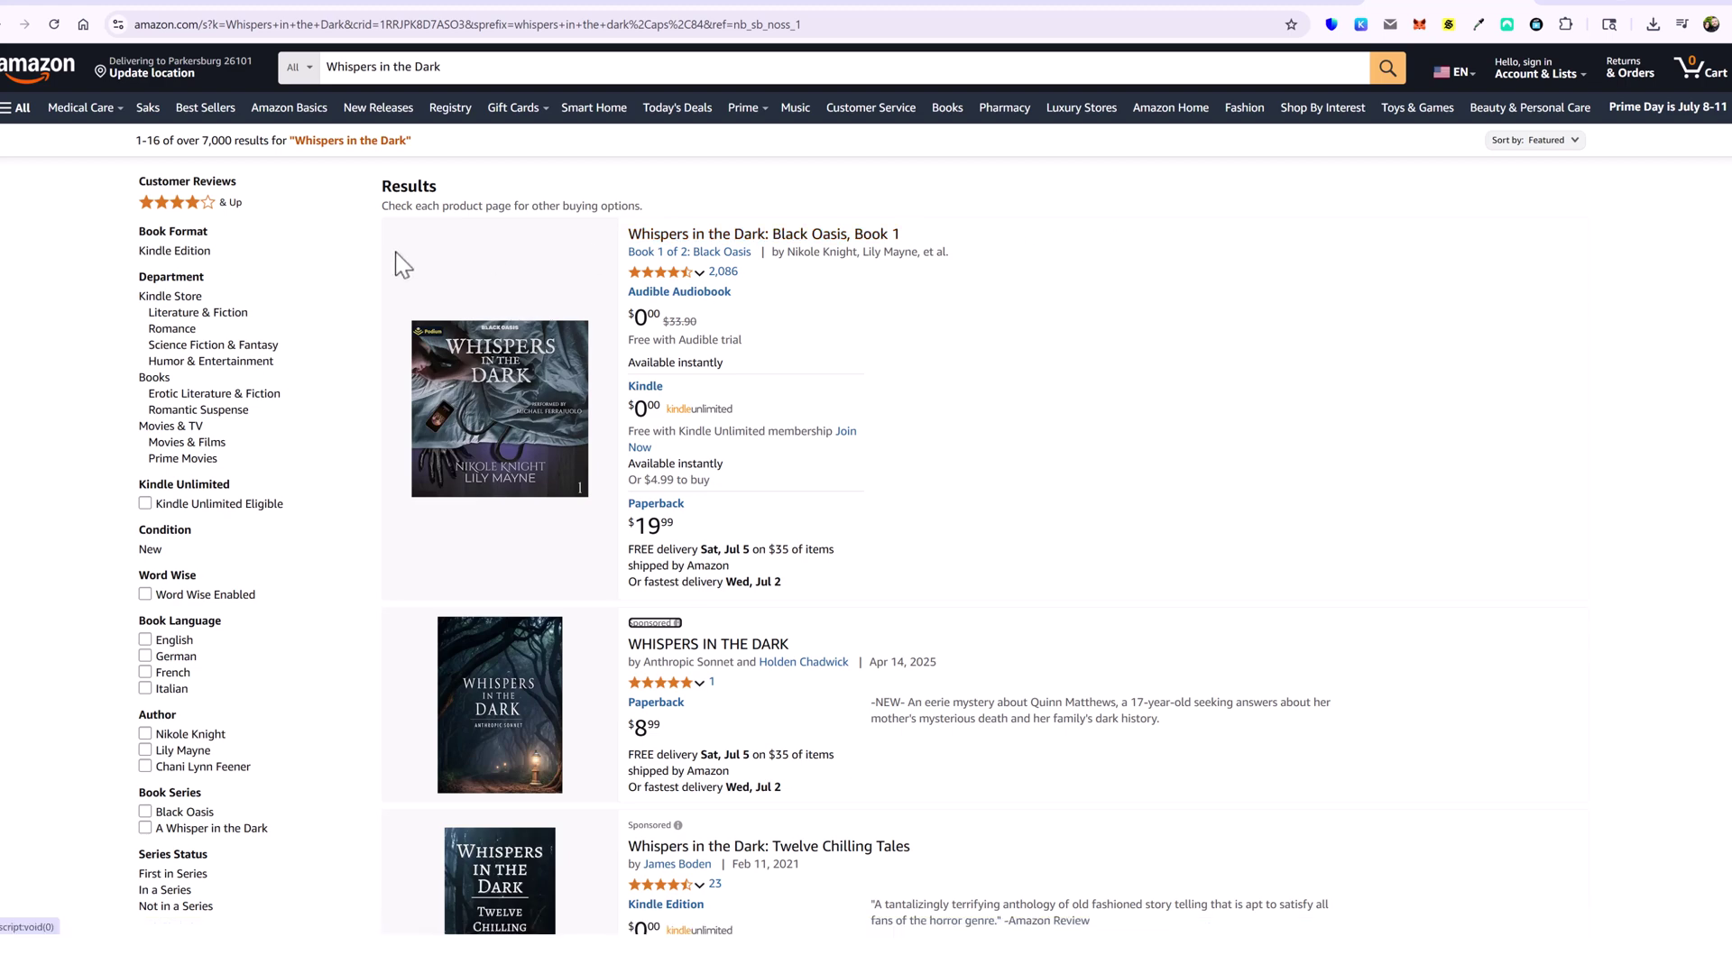
Bring up the Amazon results for "bigfoot manual" and examine where The Bigfoot Tracking Field Manual is listed
{"action": "key", "text": "alt+Left"}
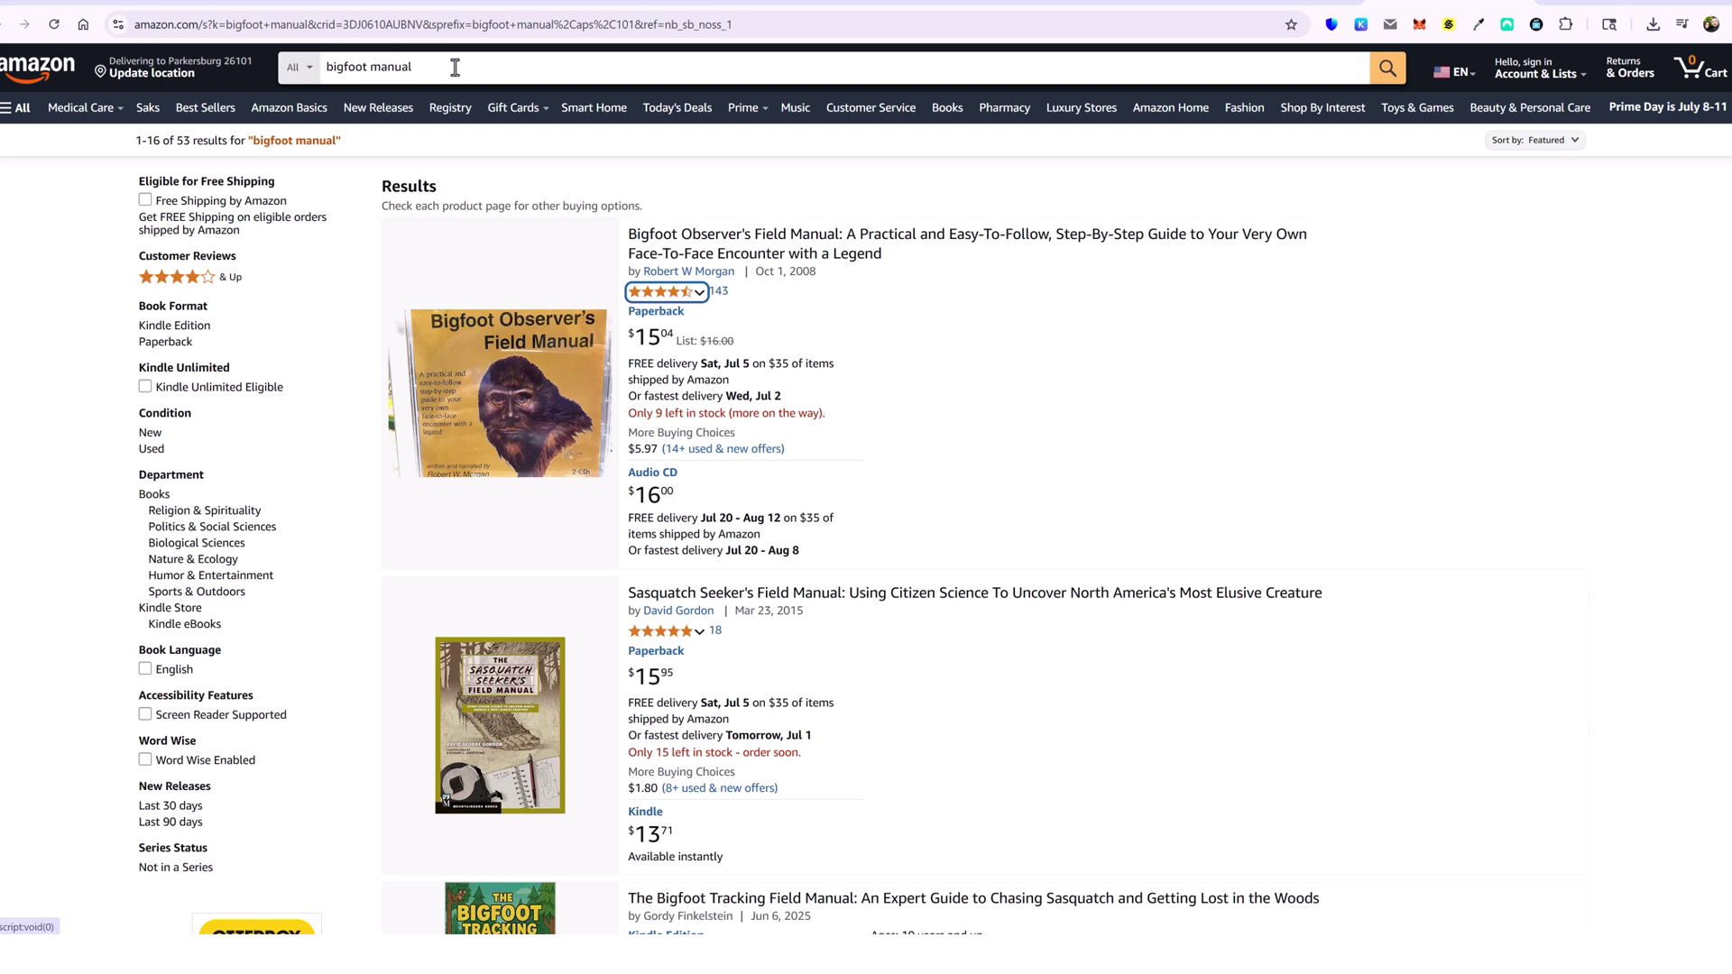
{"action": "scroll", "coordinate": [974, 530], "scroll_direction": "down", "scroll_amount": 3}
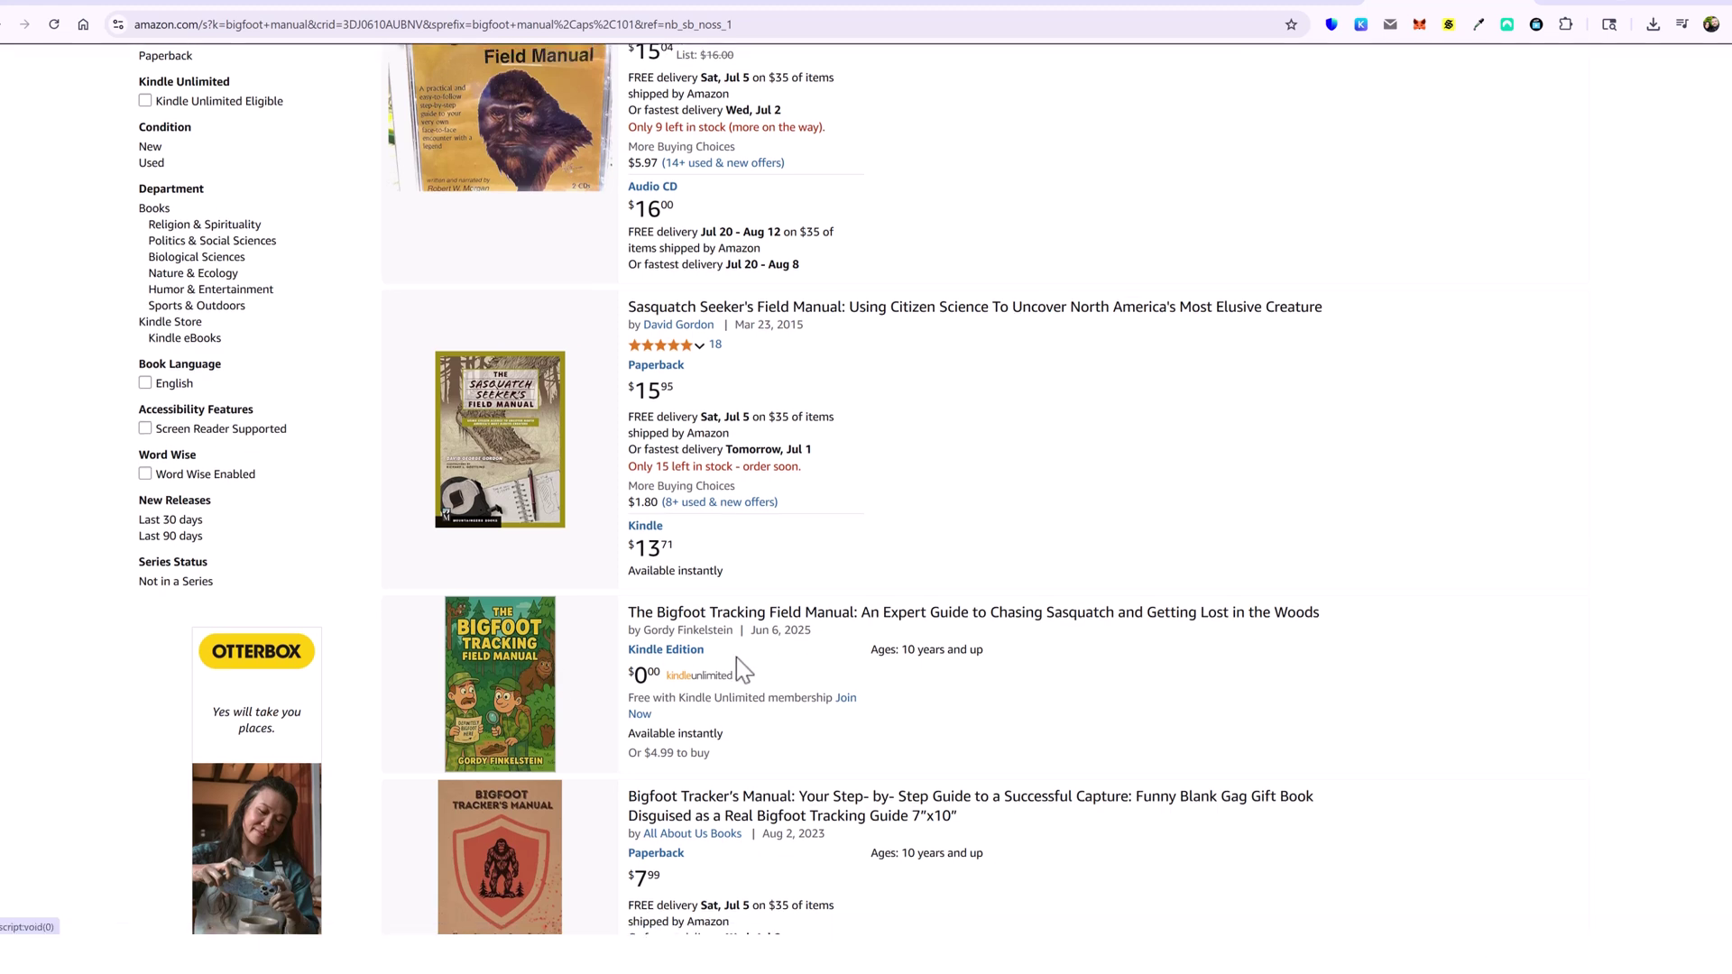
{"action": "scroll", "coordinate": [739, 663], "scroll_direction": "up", "scroll_amount": 3}
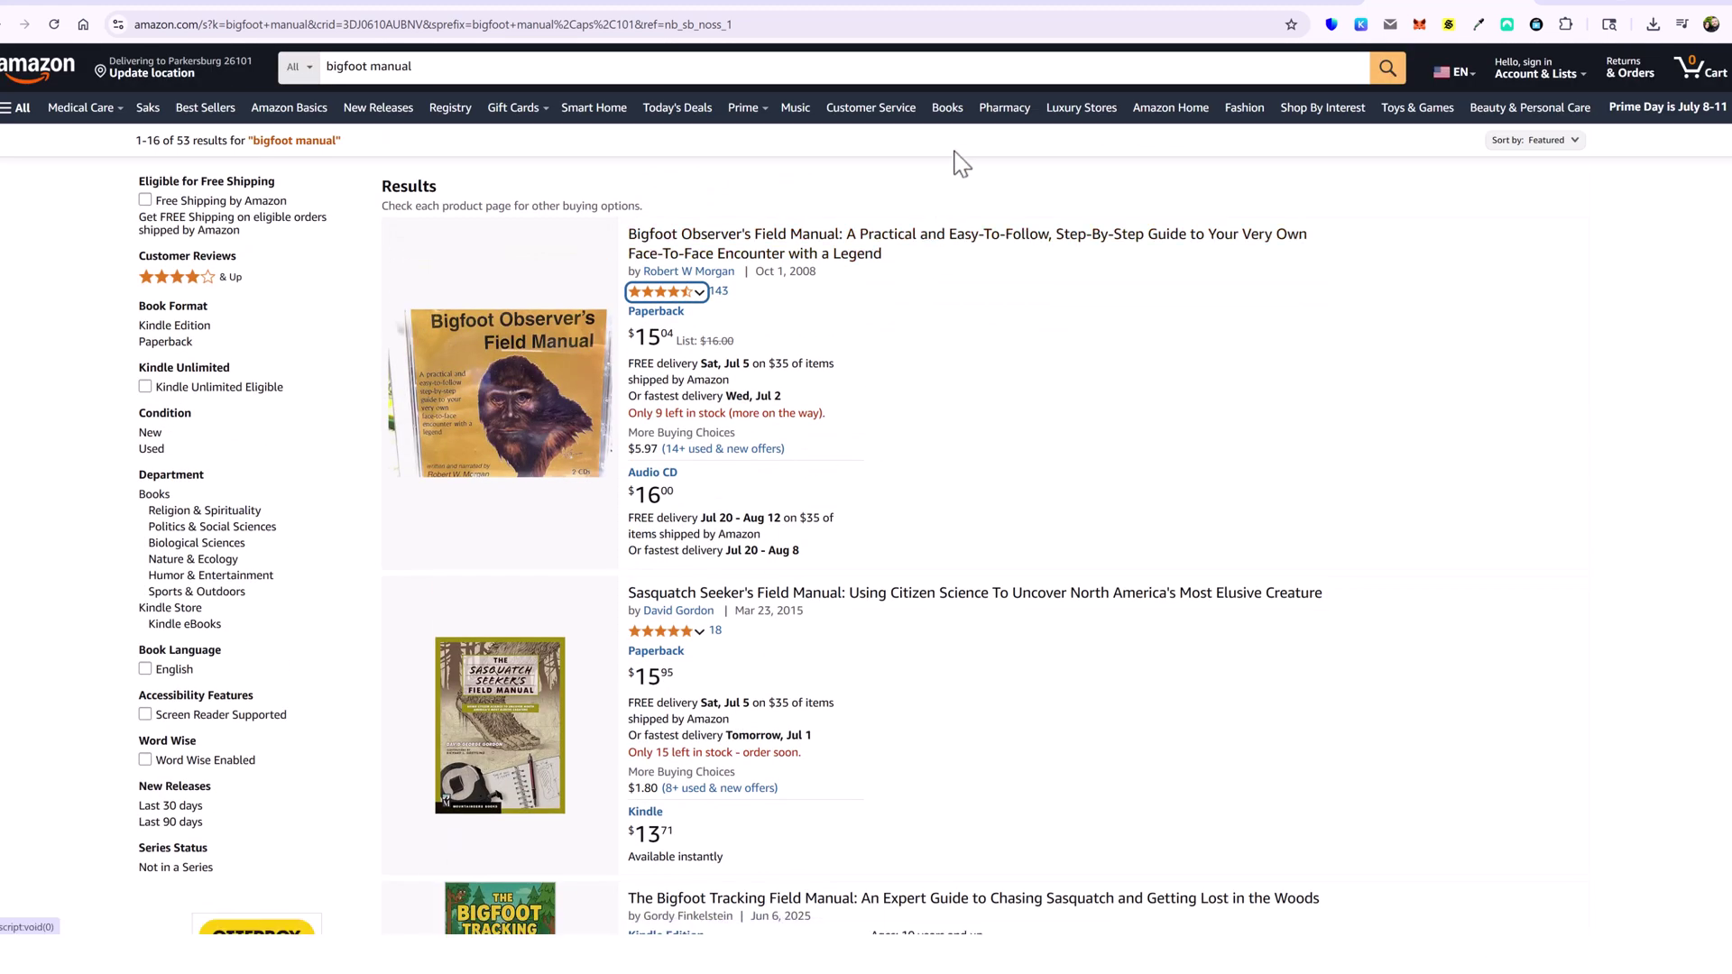